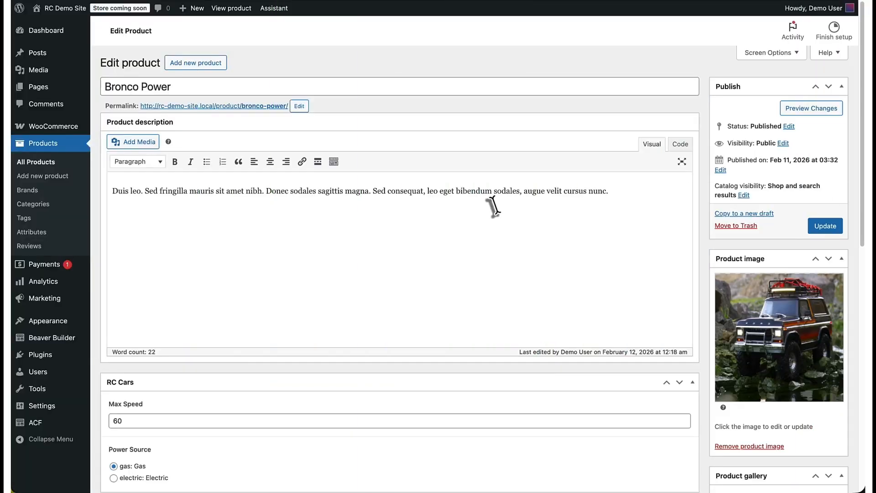
- Examine the Bronco Power product's RC Cars fields and the list of installed plugins
scroll(502, 208, down, 5)
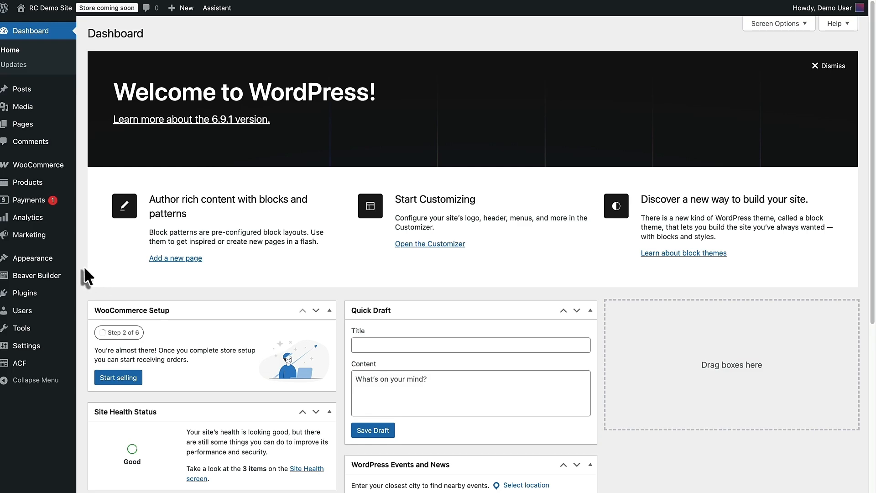
click(28, 295)
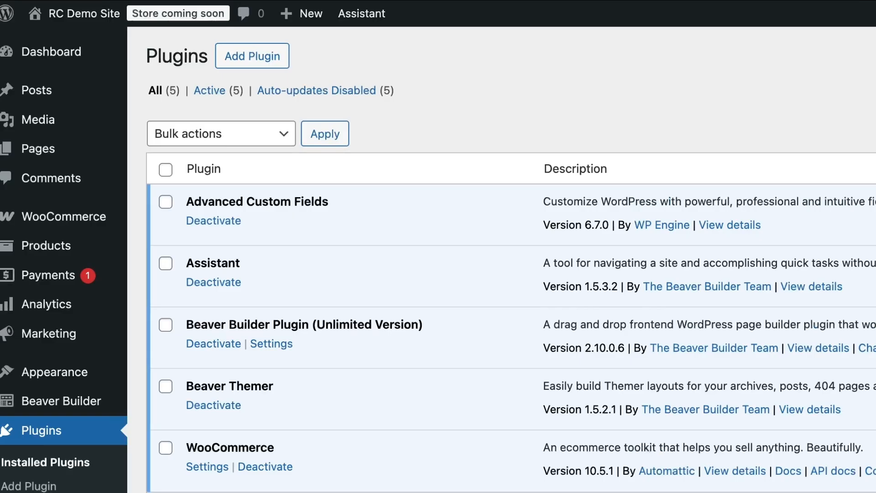
click(41, 247)
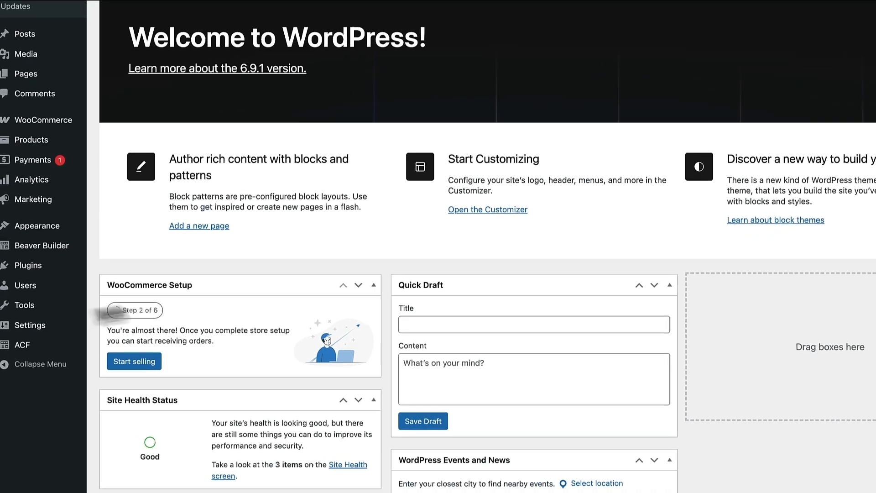
- Create a new ACF field group titled "RC Cars"
mouse_move(17, 345)
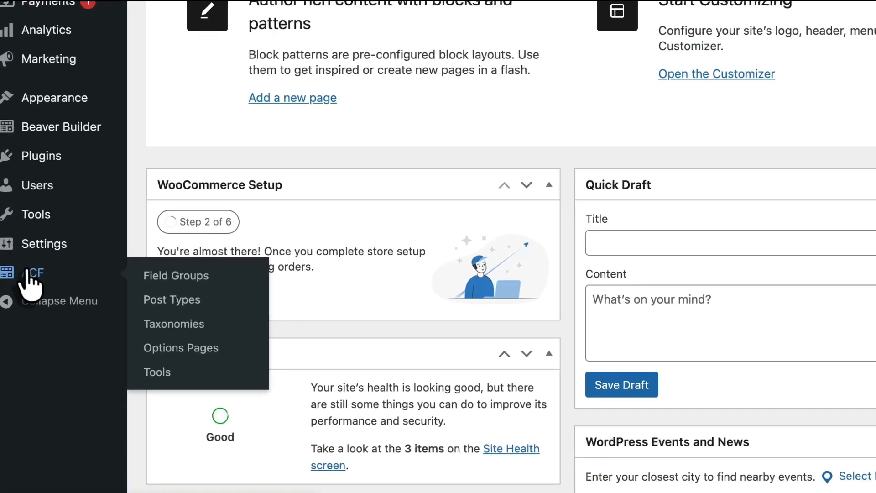
click(29, 272)
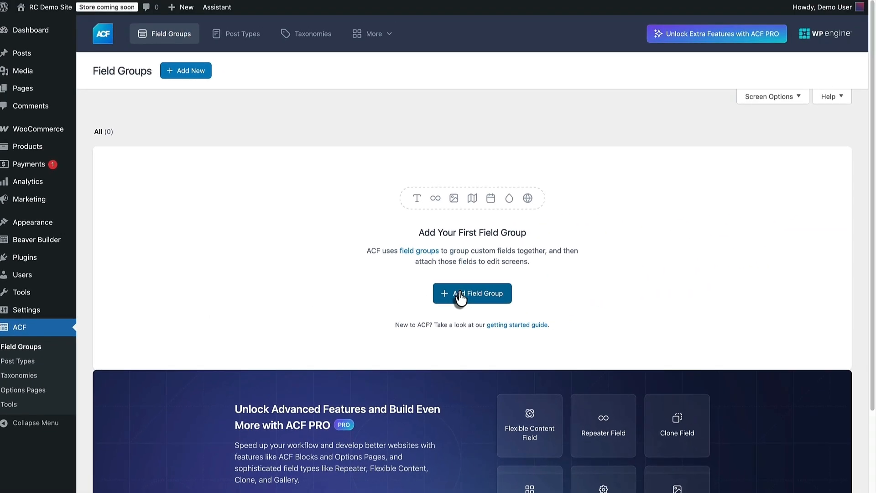
click(774, 163)
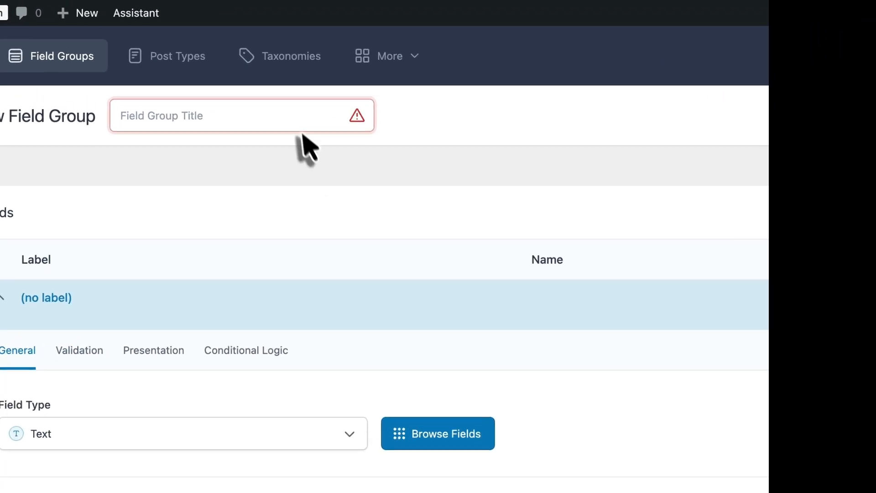
click(314, 71)
text(RC C)
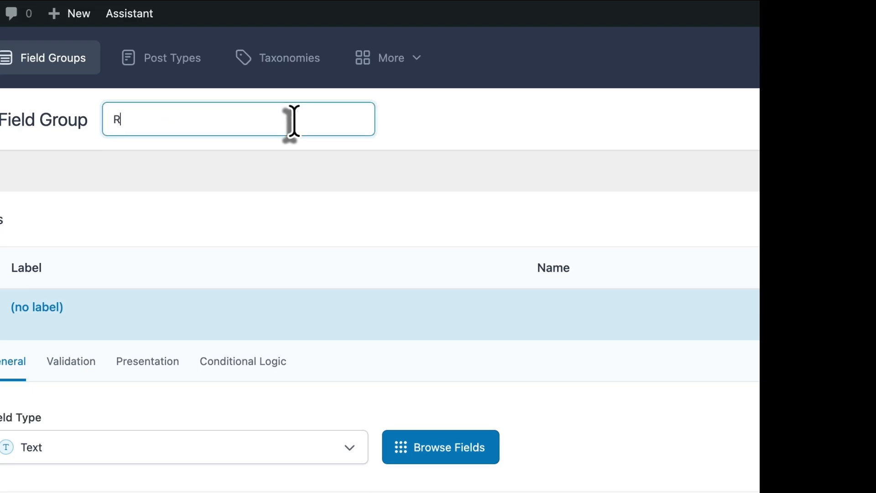
text(ars)
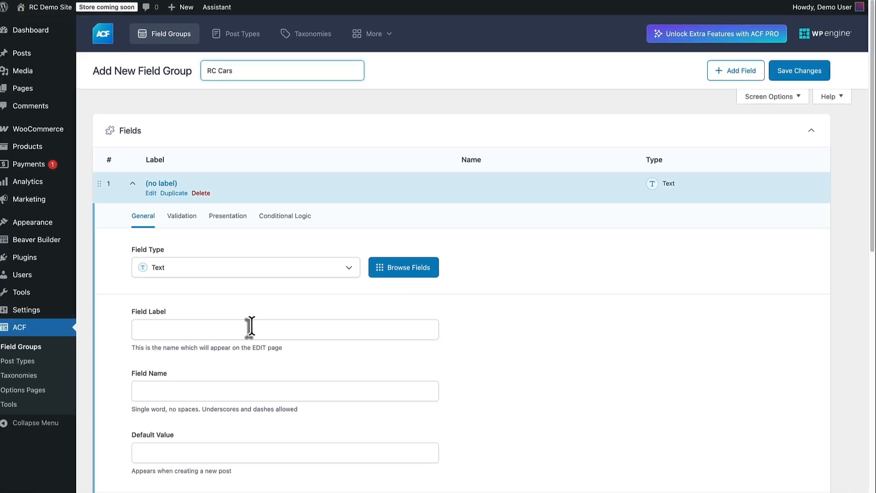
- Label the group's first field "Power Source" and set its field type to Radio Button
click(251, 329)
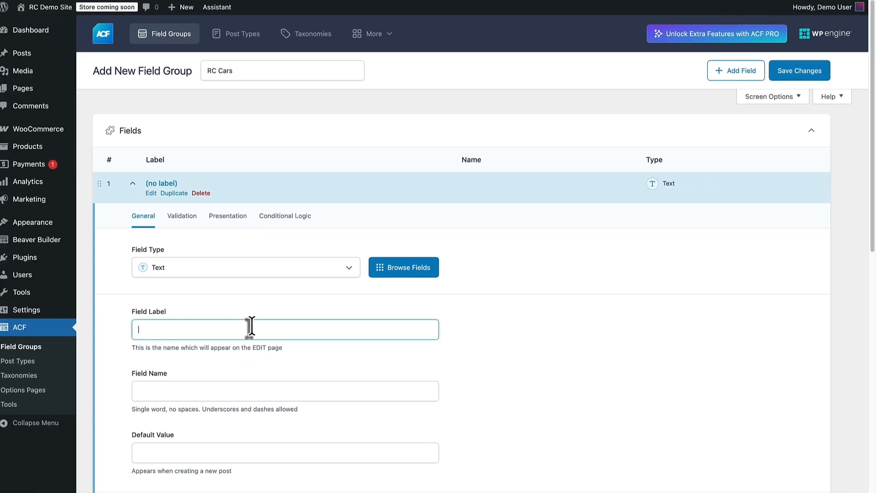
text(Power Source)
key(Tab)
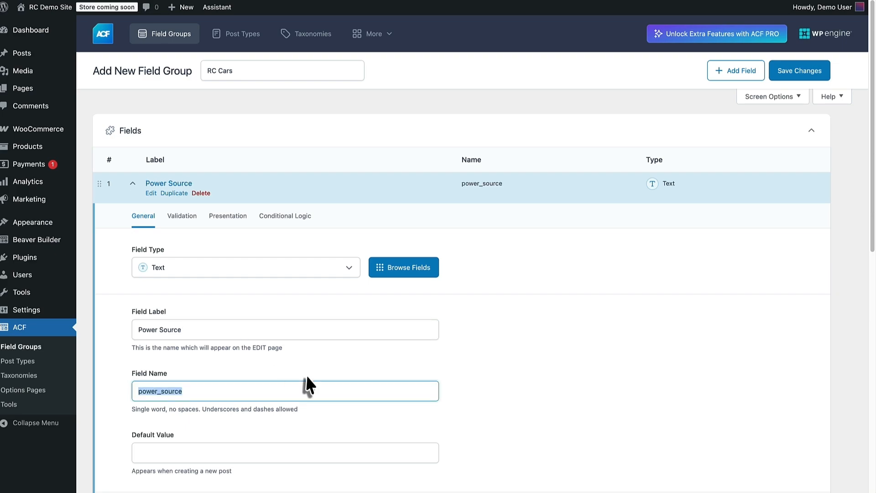
click(308, 267)
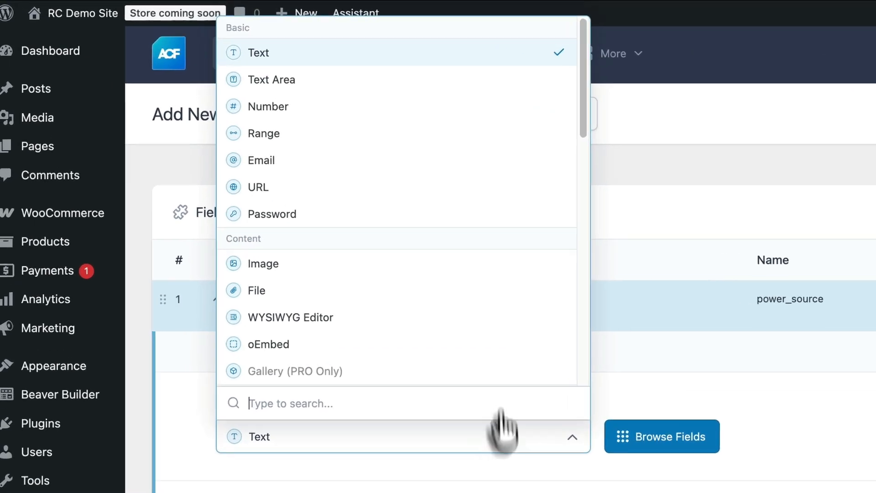
scroll(338, 146, down, 7)
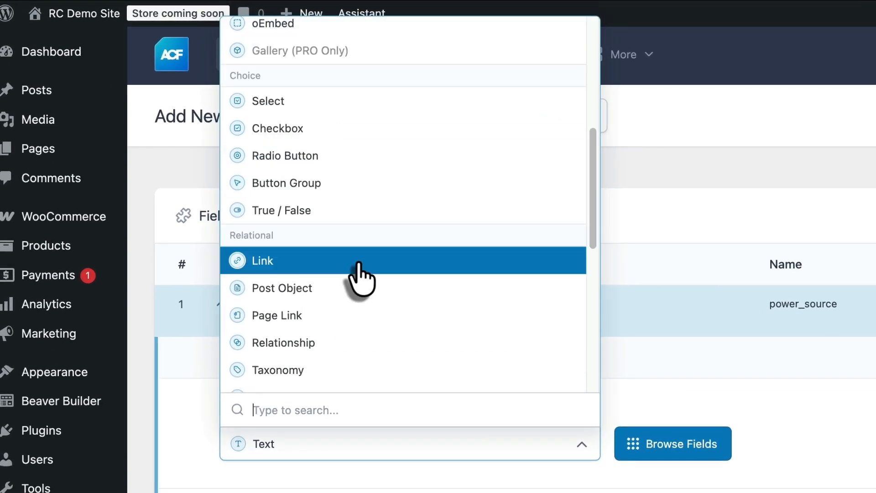
click(355, 153)
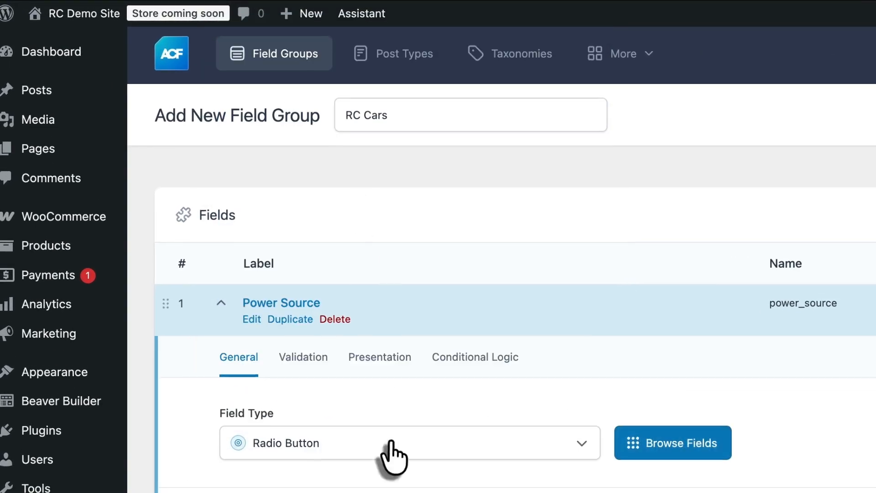
- Enter the Power Source choices "gas: Gas" and "electric: Electric" on separate lines, and collapse the field
scroll(391, 455, down, 5)
click(369, 458)
text(gas:)
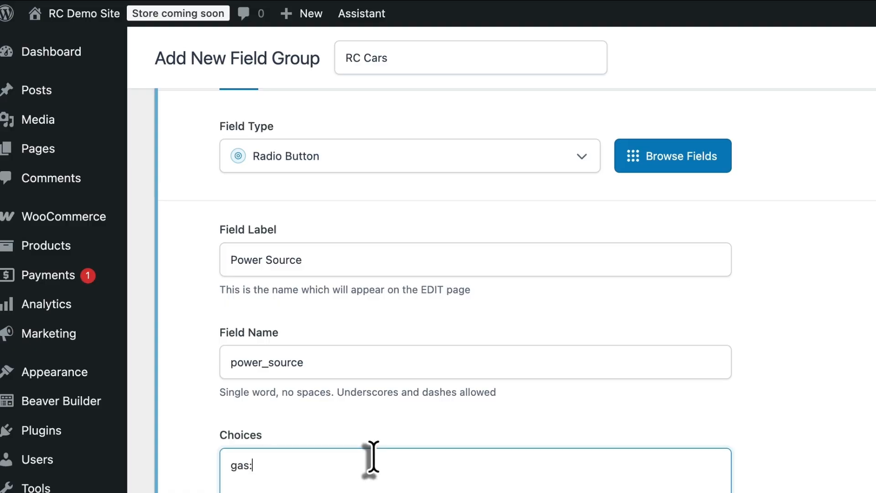
text( Gas )
text(ele)
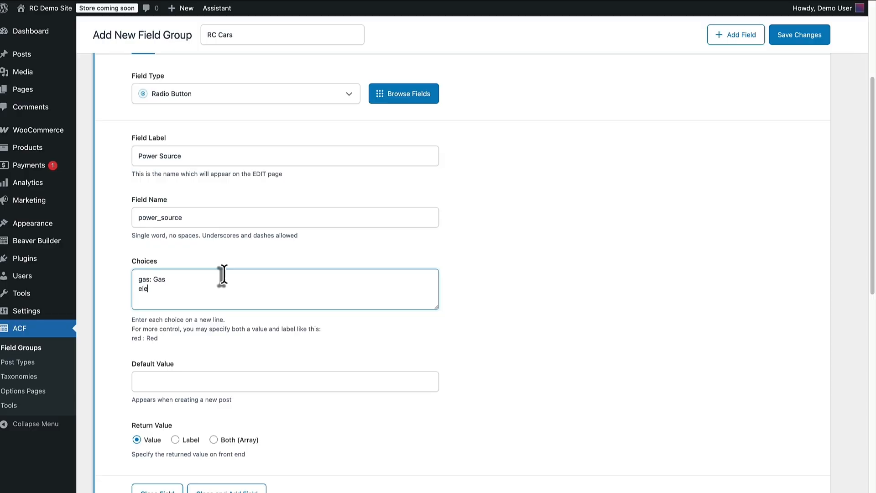
text(ctric: Electric)
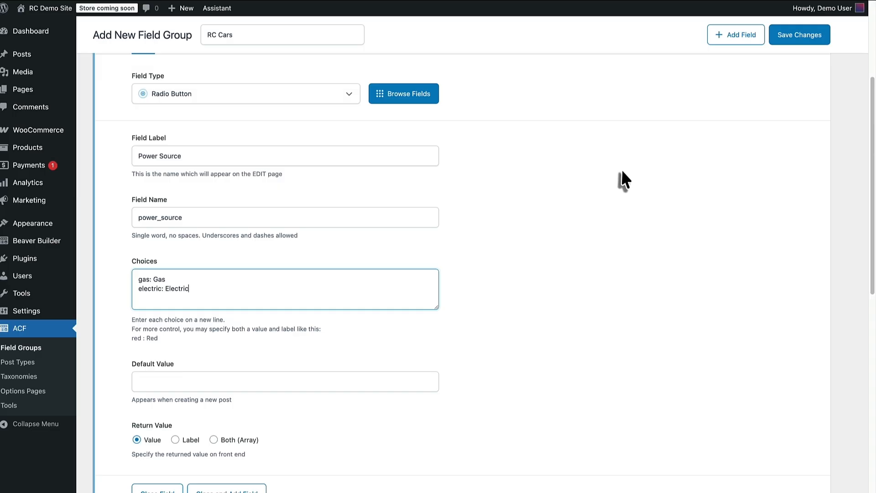
scroll(622, 172, up, 2)
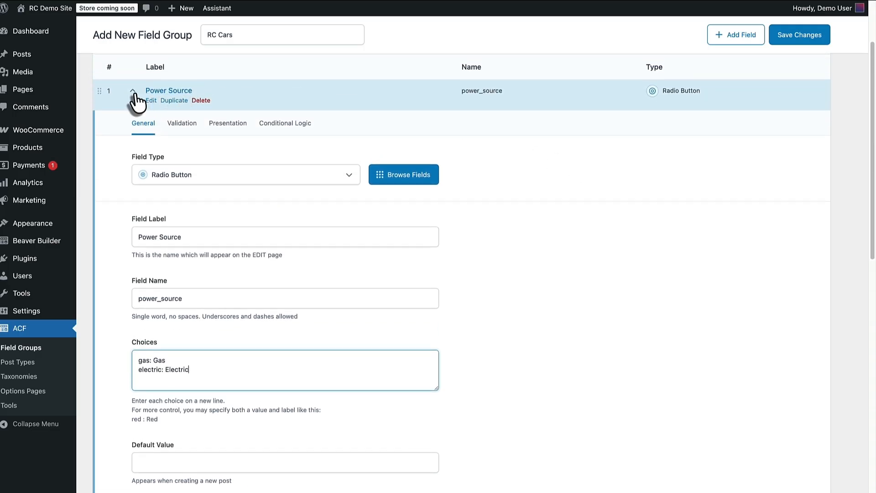
click(133, 91)
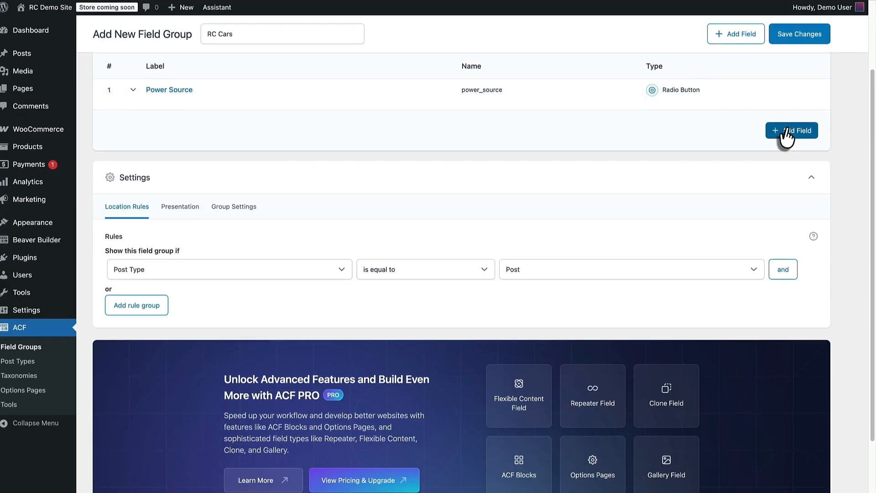
- Add a second field to the RC Cars group with the label "Top Speed" and the name top_speed
click(786, 132)
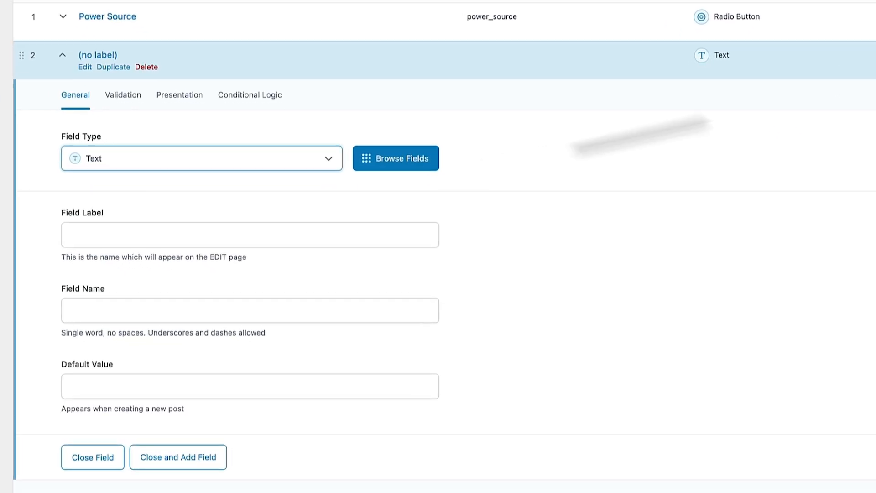
click(359, 231)
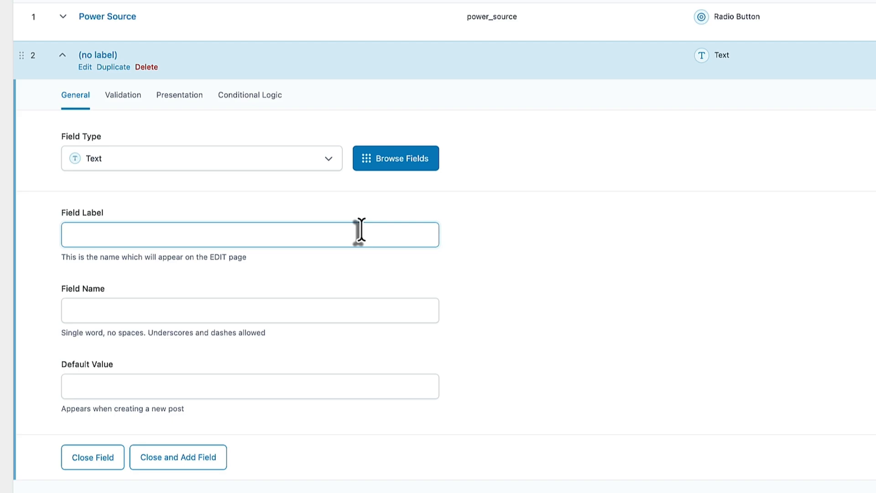
text(Top Sol)
key(BackSpace)
key(BackSpace)
text(peed)
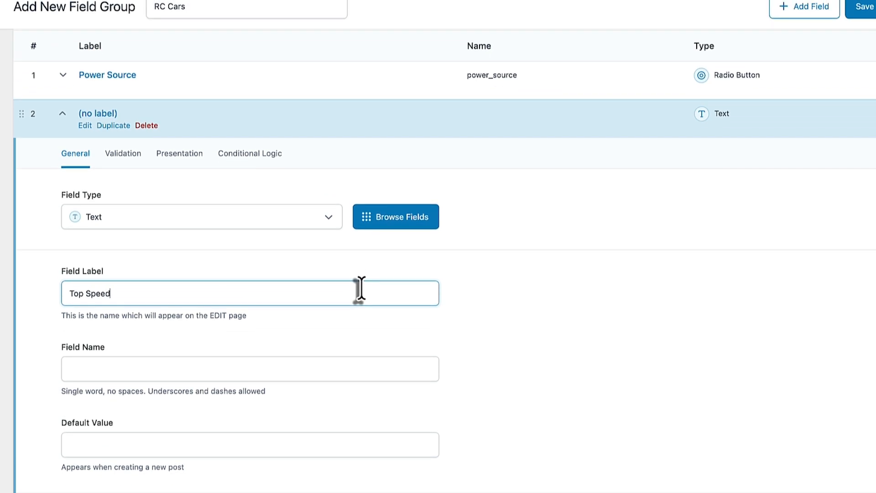
key(Tab)
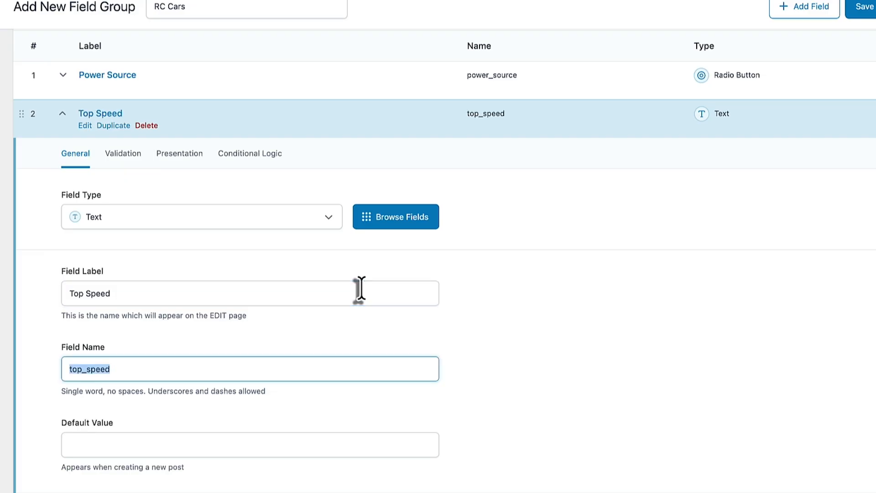
- Set the Top Speed field's type to Number and save the RC Cars field group
click(307, 224)
click(178, 324)
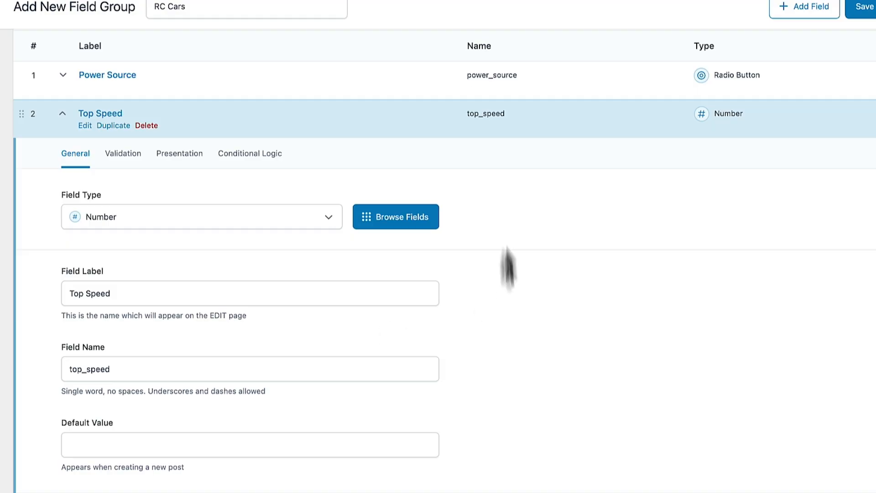
click(62, 113)
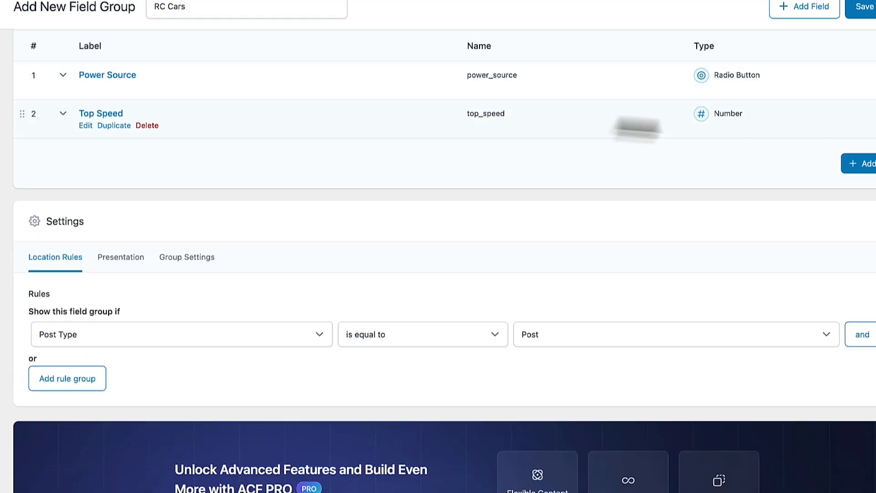
scroll(755, 155, up, 3)
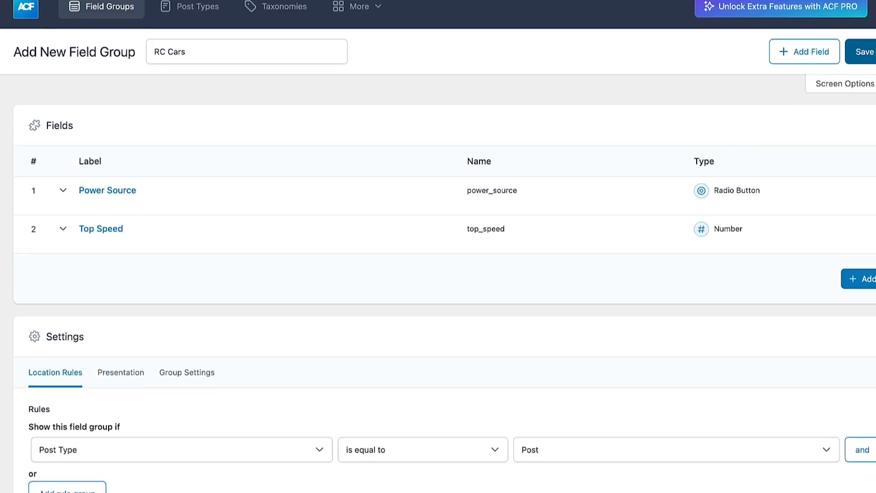
click(860, 51)
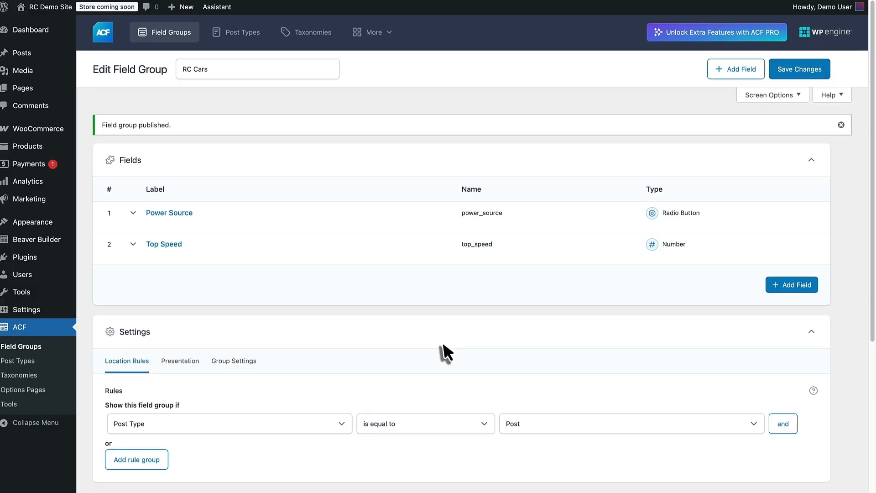
- Set the location rule to show the field group if Post Taxonomy is equal to the product category RC Cars
scroll(442, 354, down, 5)
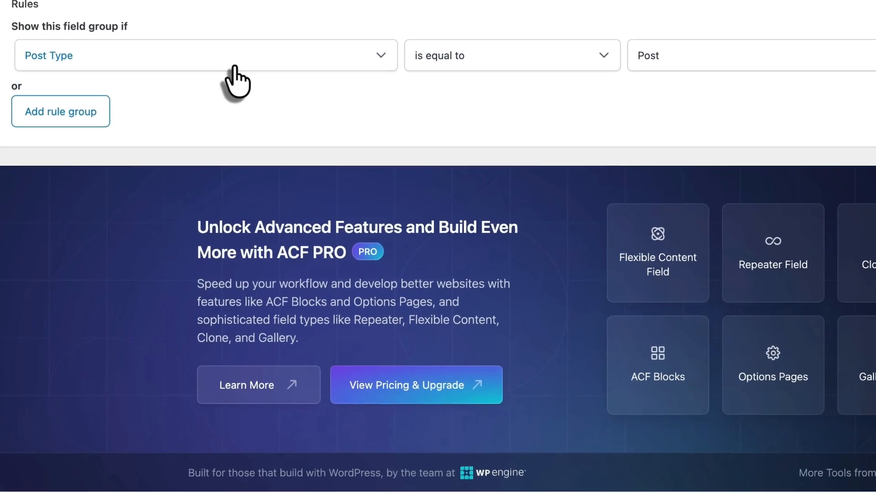
click(247, 194)
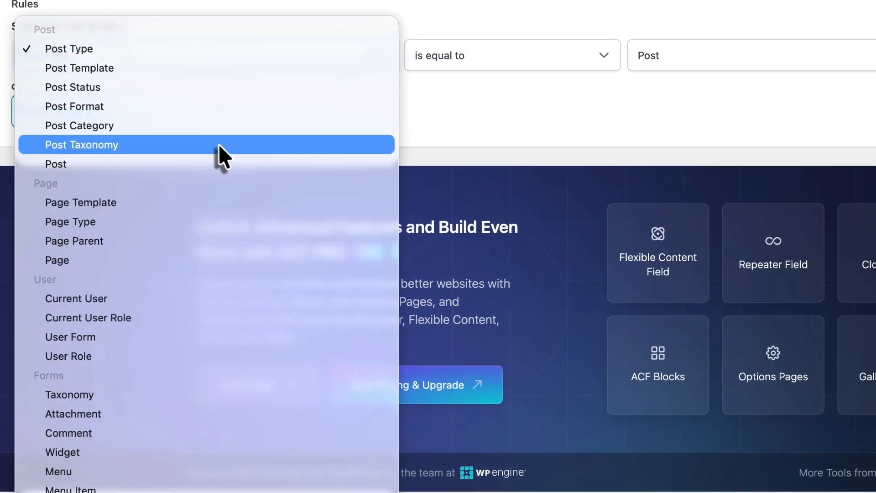
click(218, 145)
click(690, 59)
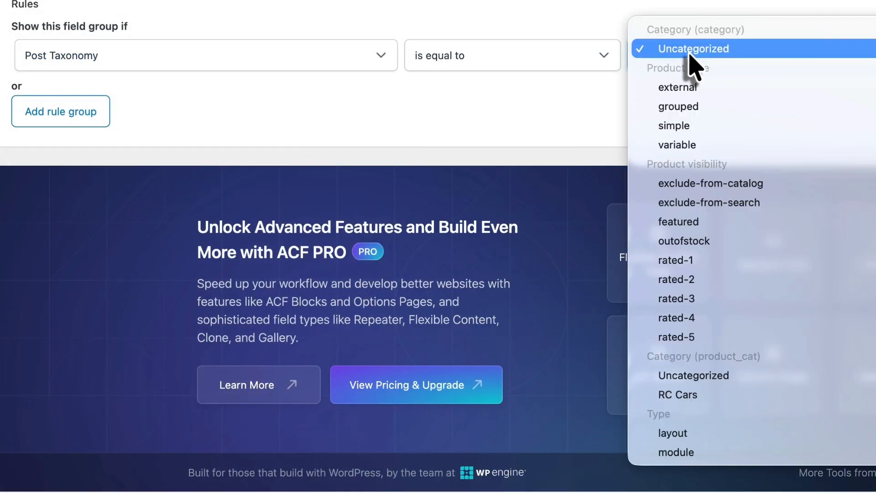
click(712, 401)
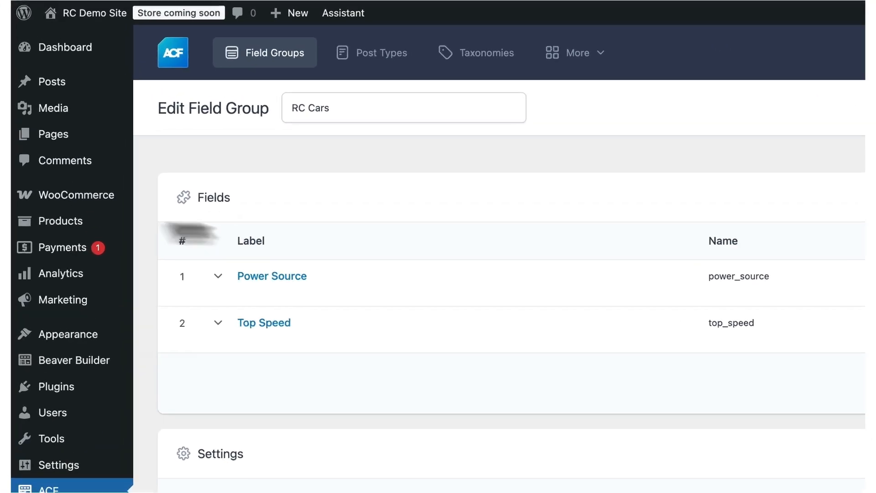
- Open the Mighty Boss product for editing from the WooCommerce product list
click(204, 248)
scroll(283, 323, down, 7)
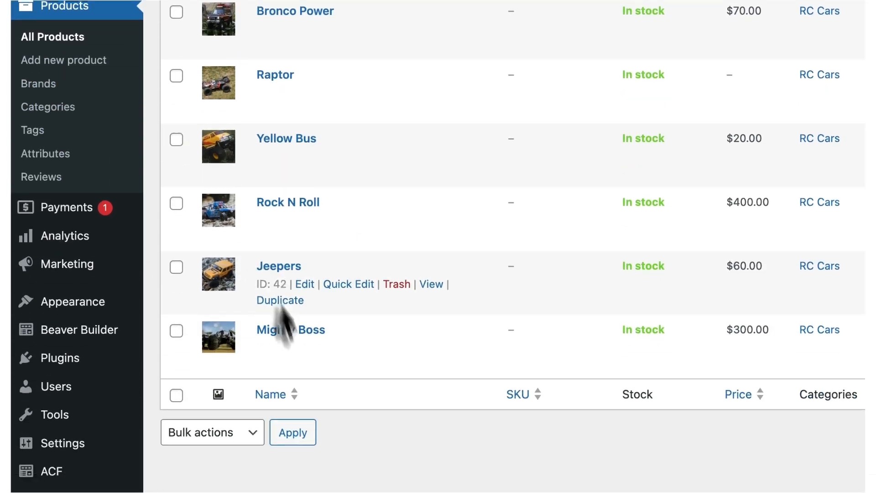
click(305, 254)
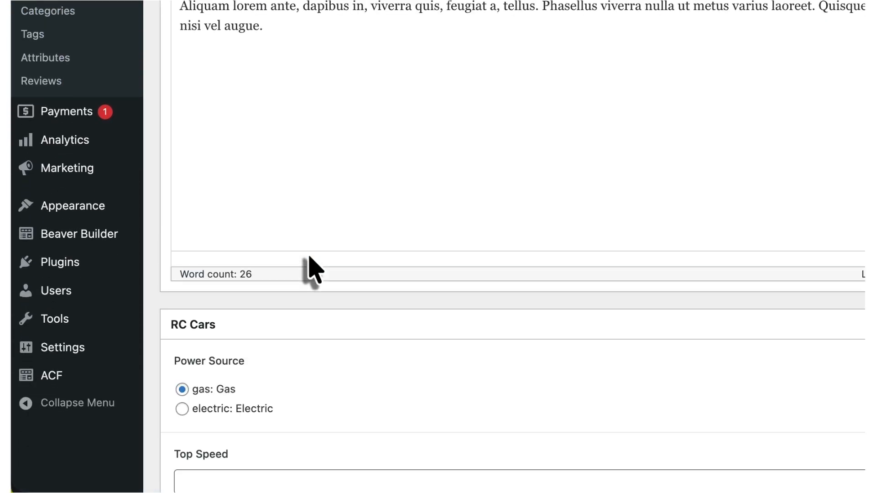
- Set the Mighty Boss product's Top Speed to 100 in its RC Cars fields and update the product
scroll(310, 268, down, 4)
scroll(312, 269, down, 3)
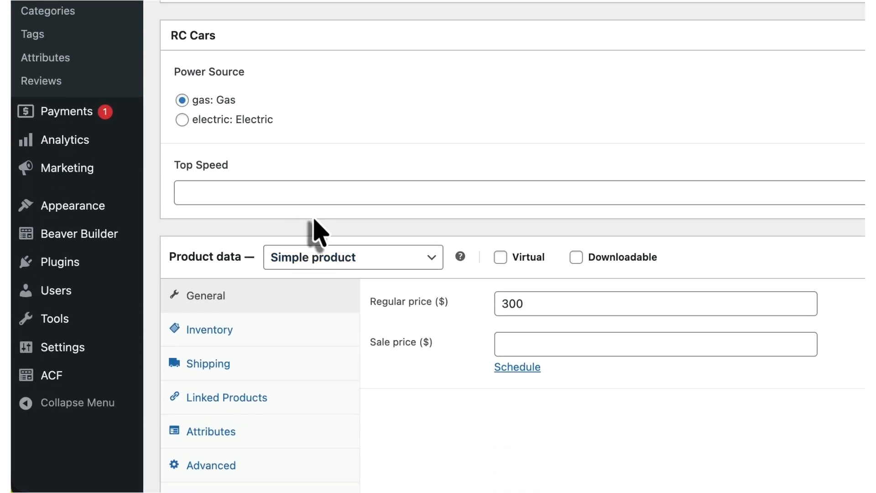
click(310, 196)
text(100)
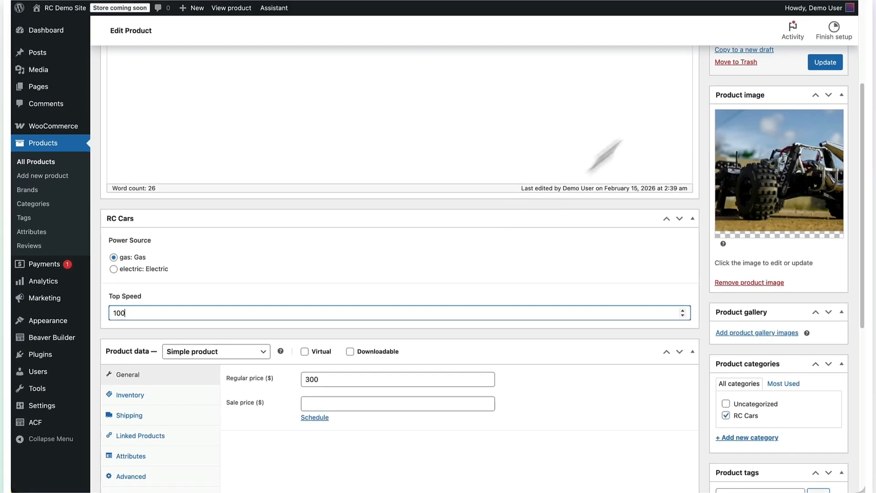
click(825, 66)
scroll(641, 258, down, 4)
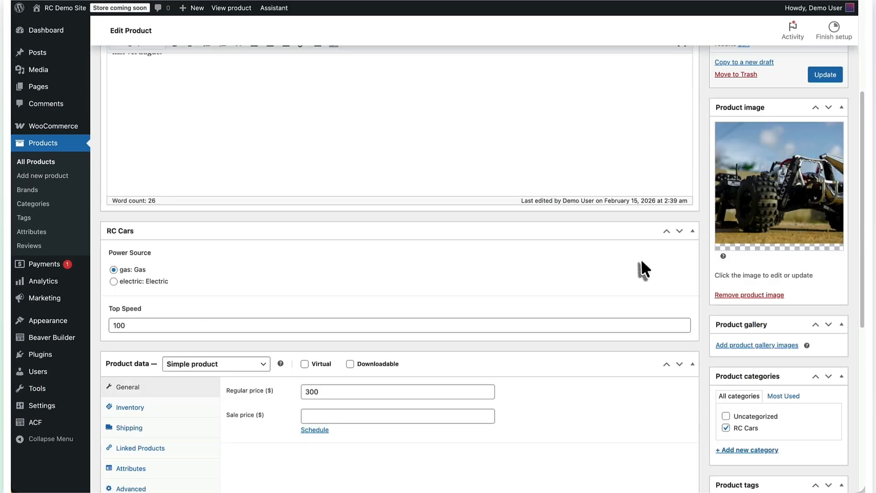
- Open the Beaver Builder Themer Layouts list and start adding a new Themer layout
scroll(639, 261, down, 2)
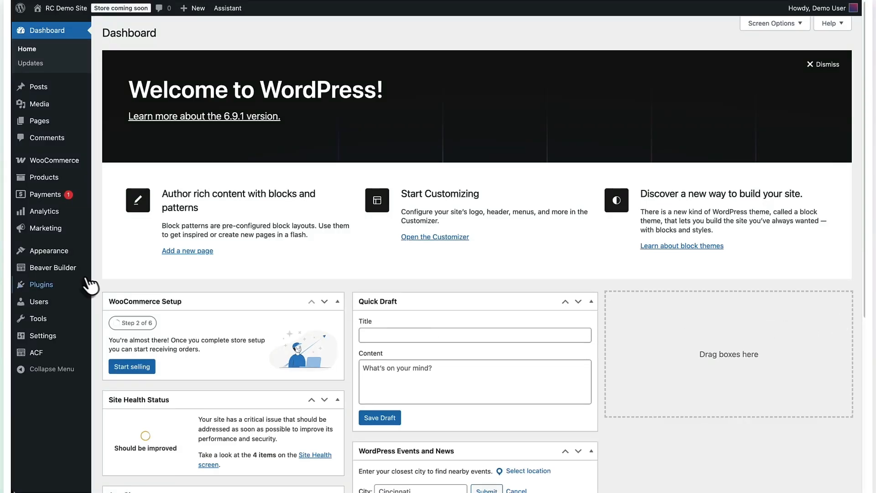
mouse_move(70, 227)
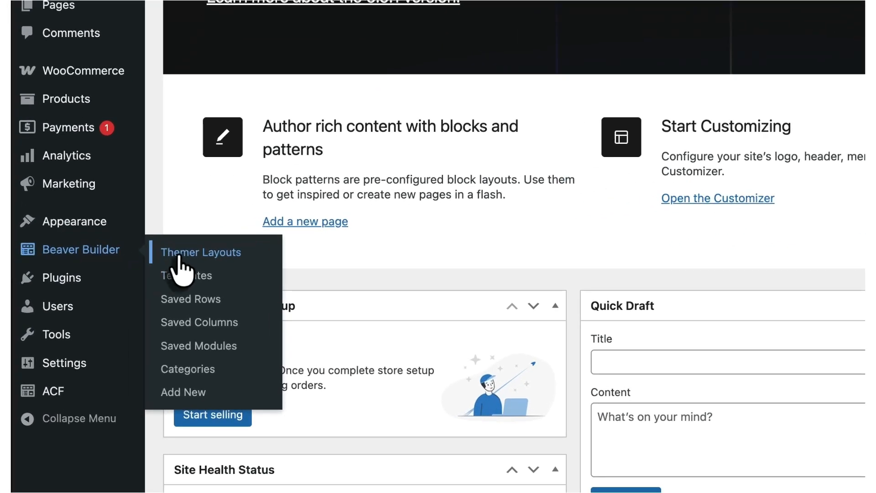
click(179, 256)
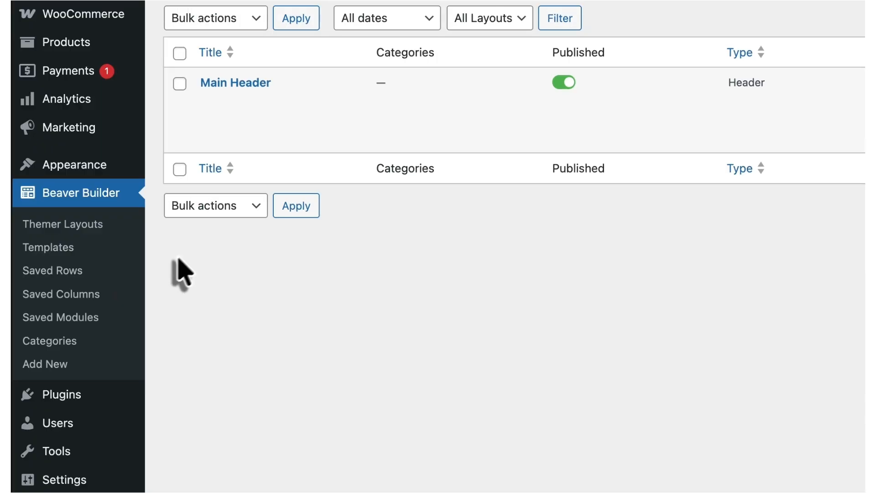
scroll(391, 23, up, 5)
click(391, 55)
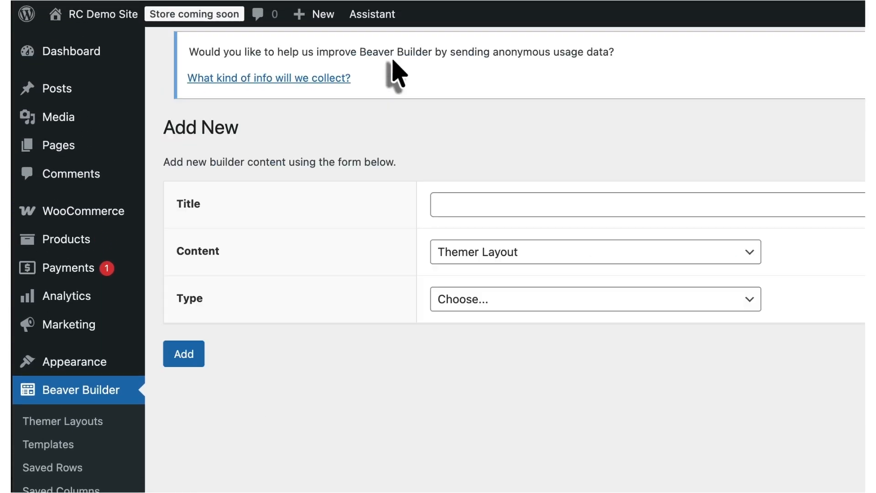
- Create a Themer layout titled RC Archive Page with Archive as its layout type
click(465, 206)
text(RC Acc)
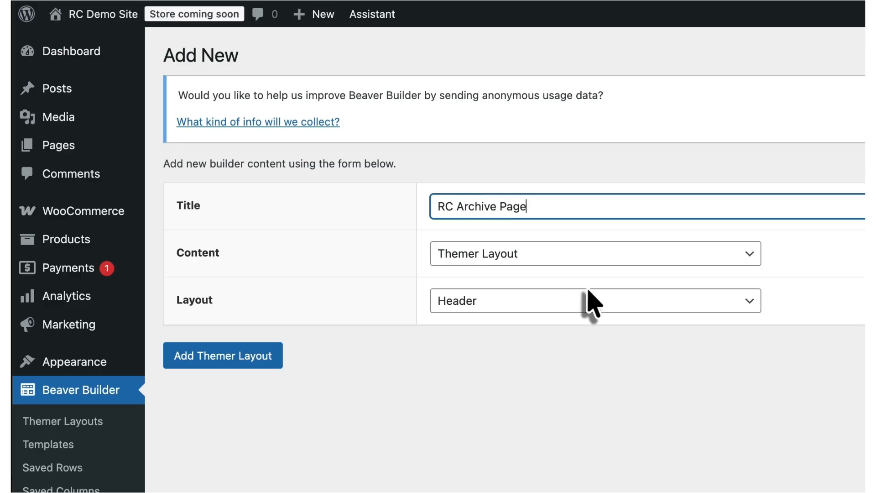
click(591, 305)
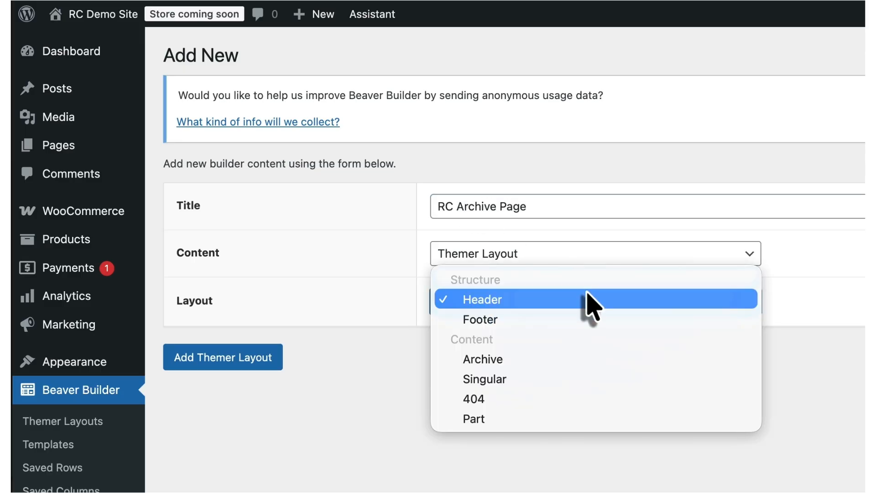
click(565, 361)
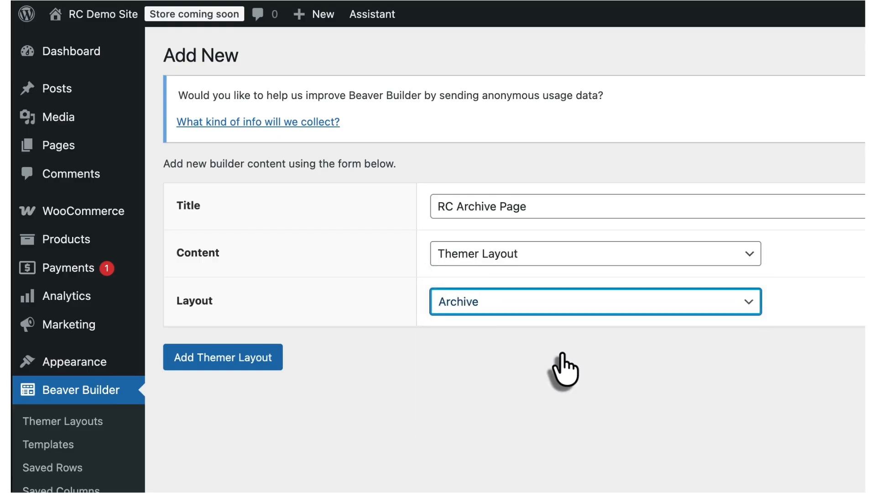
click(226, 360)
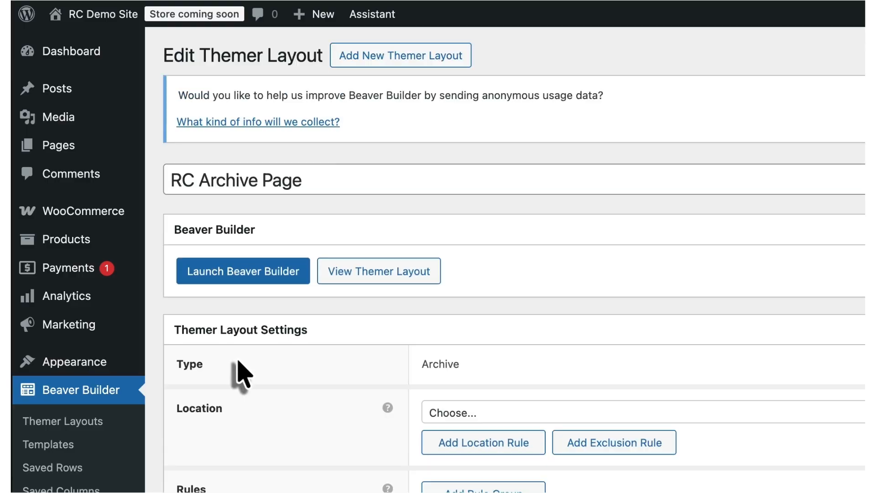
- Set the RC Archive Page layout's location to Product Archives
click(493, 416)
scroll(516, 470, down, 5)
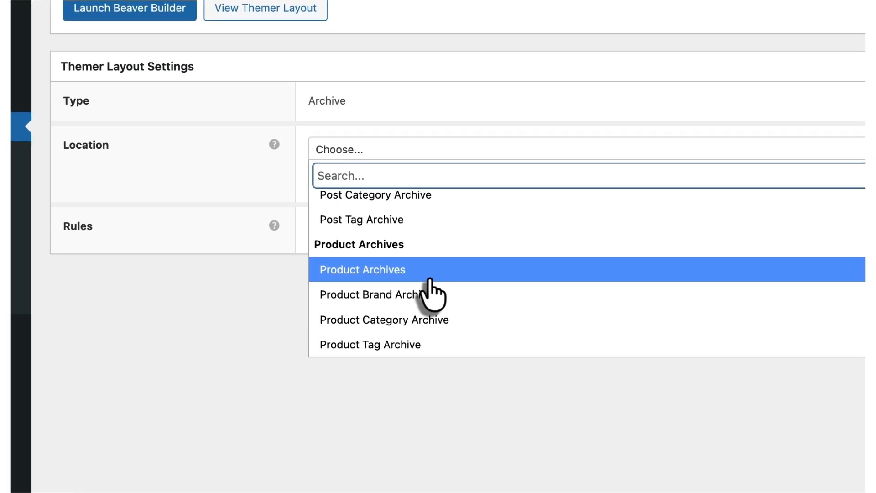
click(429, 274)
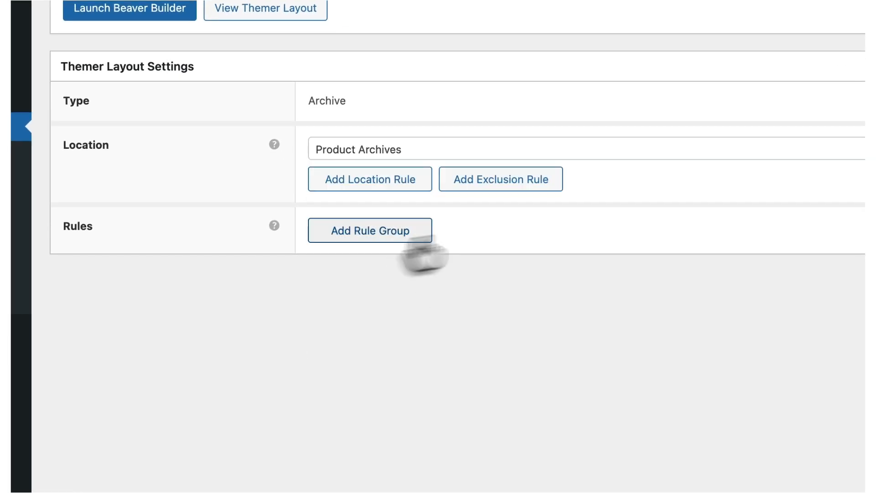
- Add a display rule requiring Archive Title equals RC Cars and publish the Themer layout
click(409, 230)
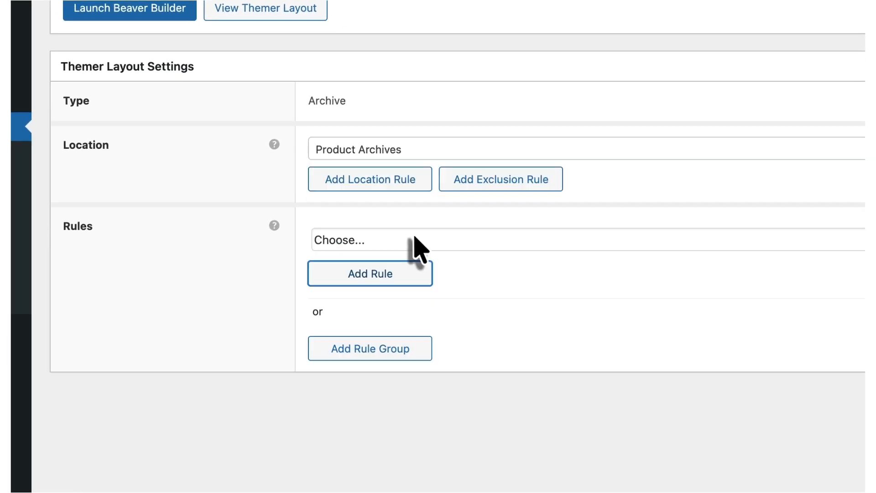
click(415, 242)
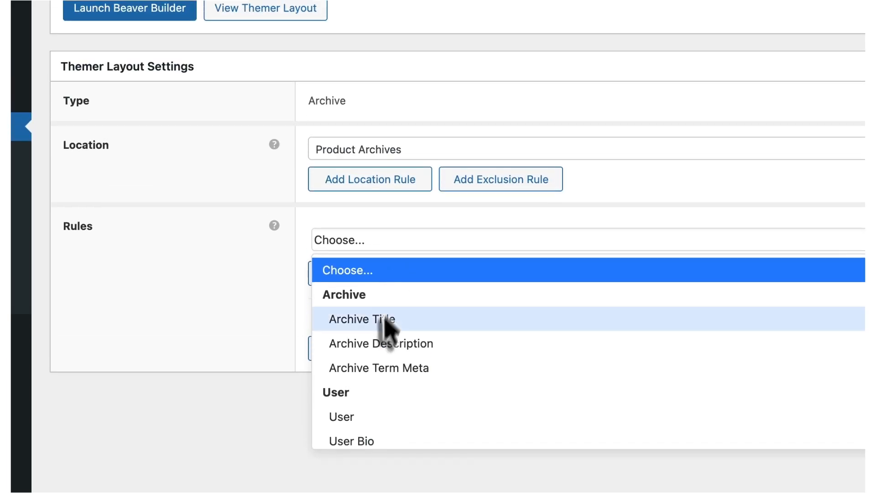
click(385, 320)
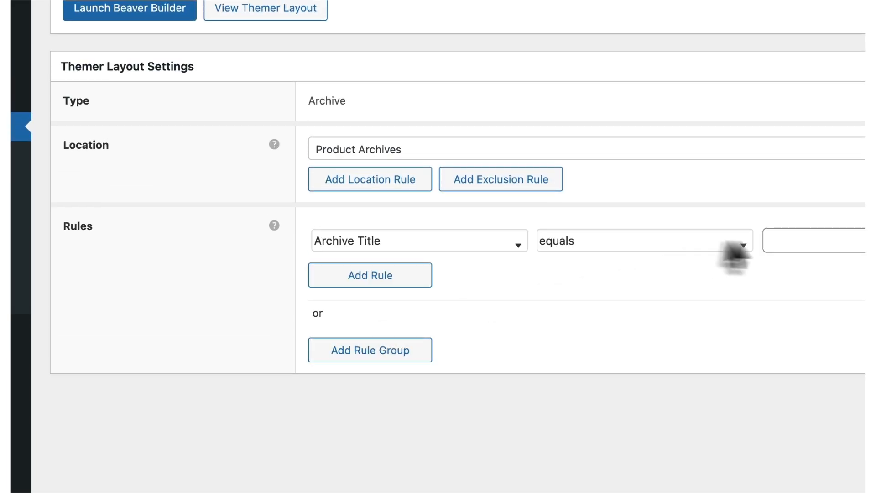
click(820, 241)
text(RC Cars)
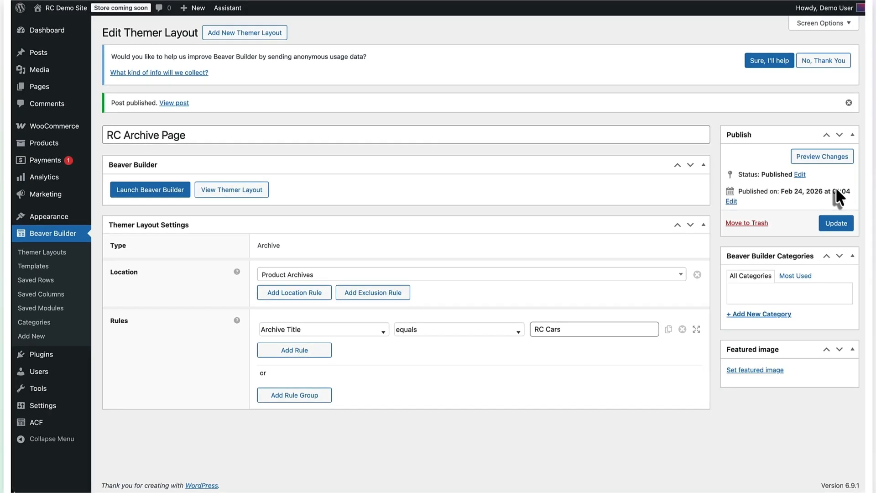
- Launch Beaver Builder for the RC Archive Page and replace its default layout with the Blank saved template
click(181, 193)
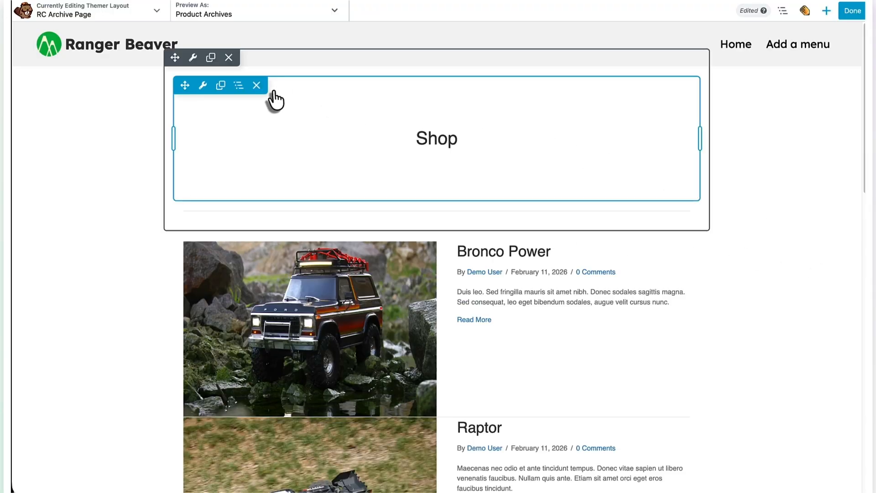
click(826, 11)
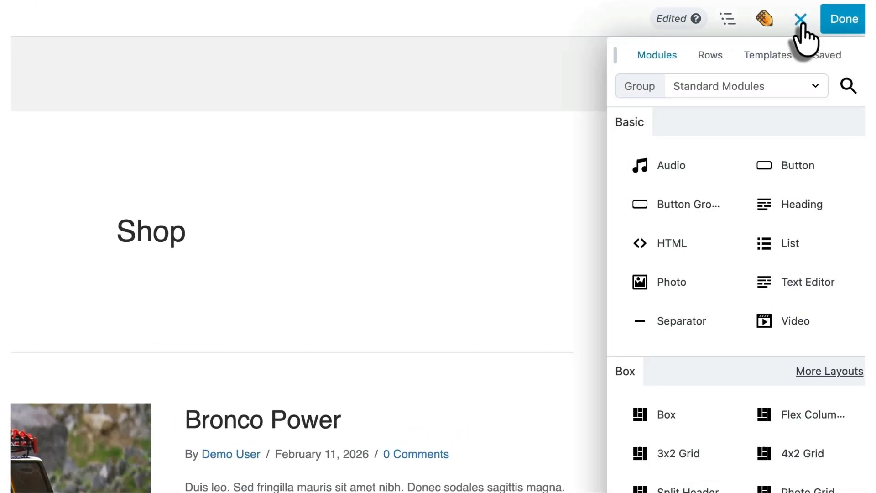
click(779, 55)
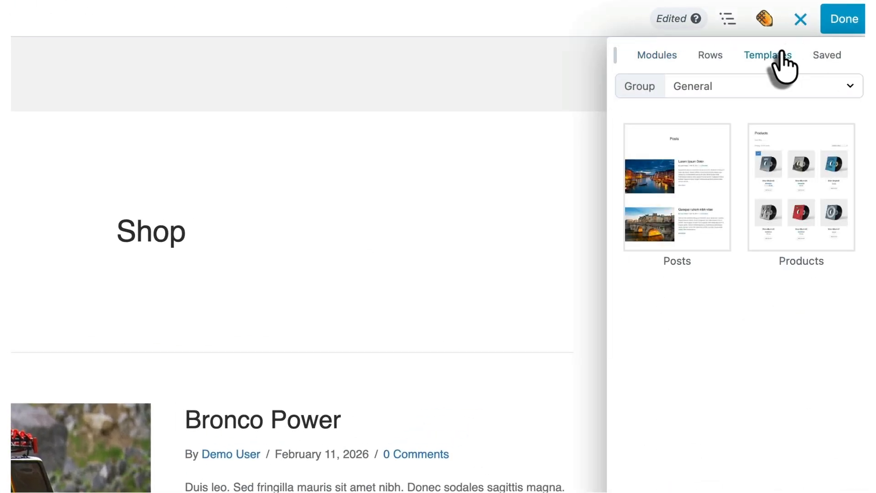
click(771, 86)
click(725, 256)
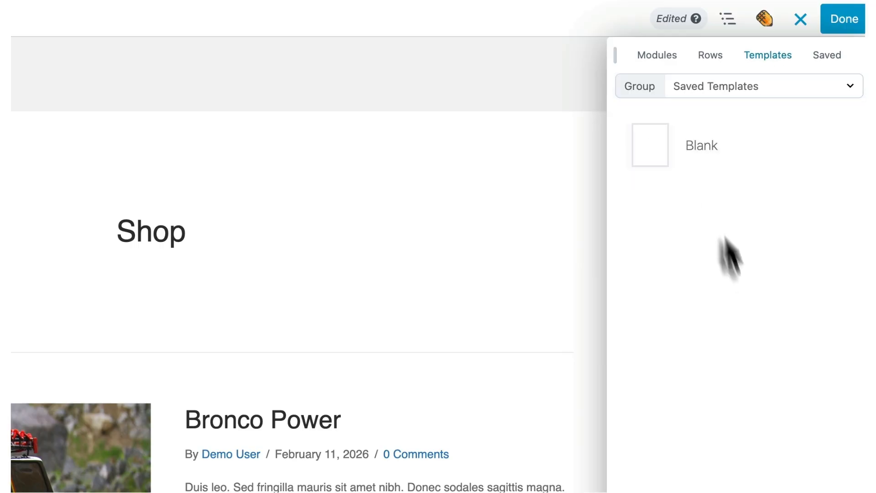
click(672, 144)
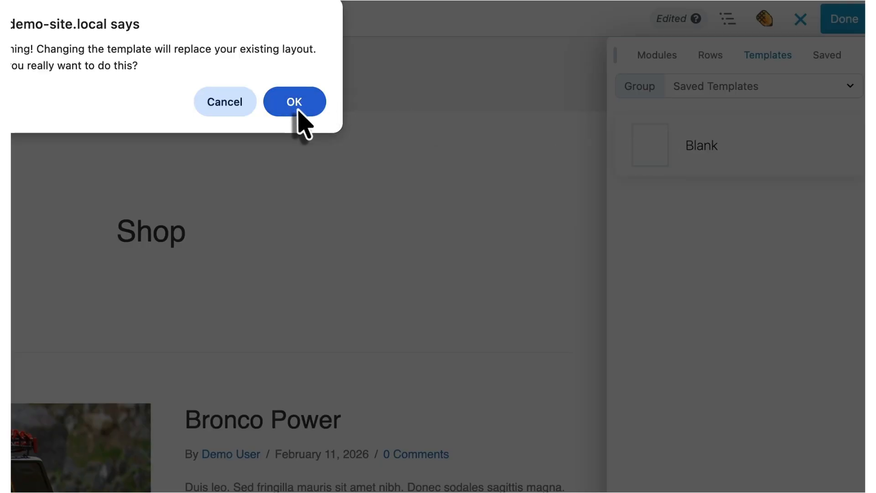
click(296, 104)
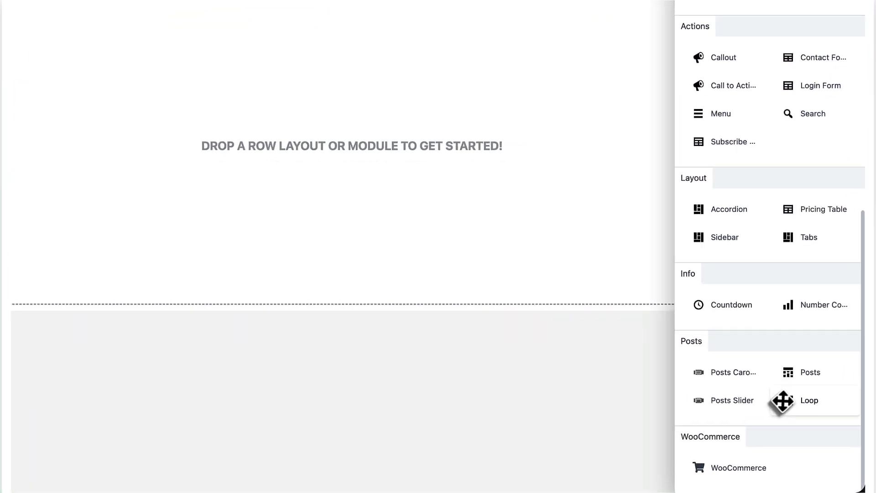
- Add a Loop module with the Blank layout and set its custom query's post type to Products
drag(757, 367, 153, 48)
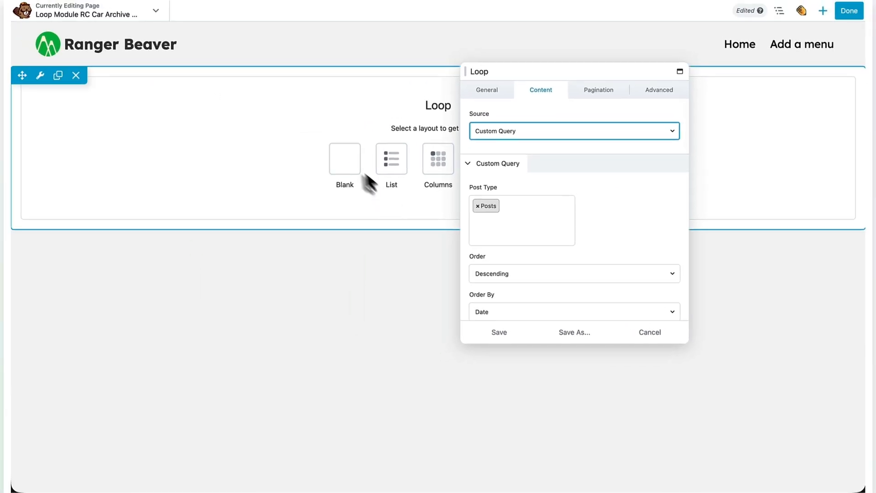
click(354, 173)
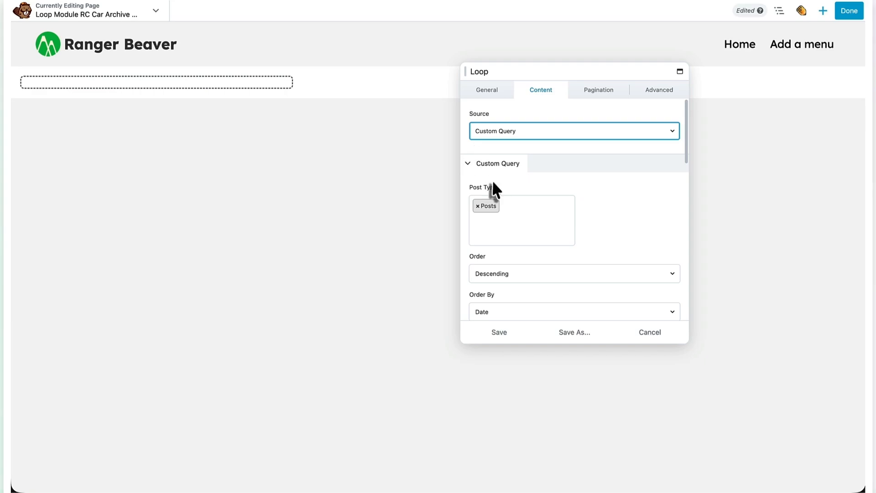
click(478, 206)
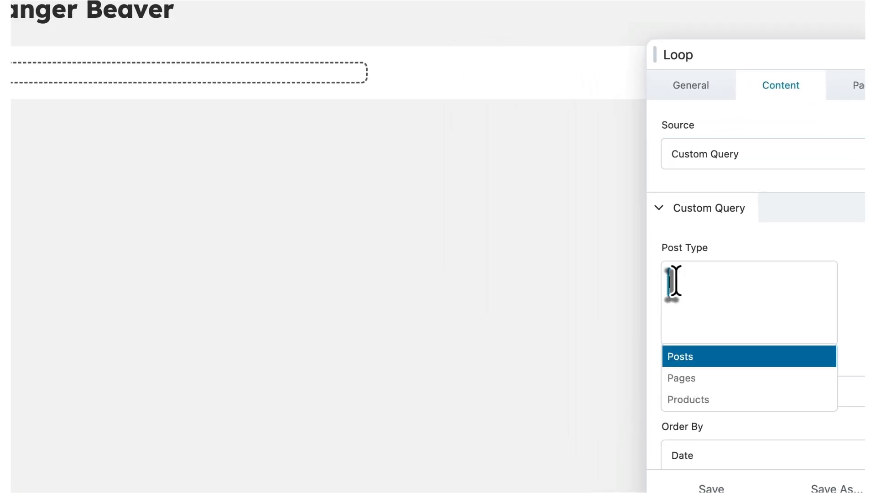
click(693, 400)
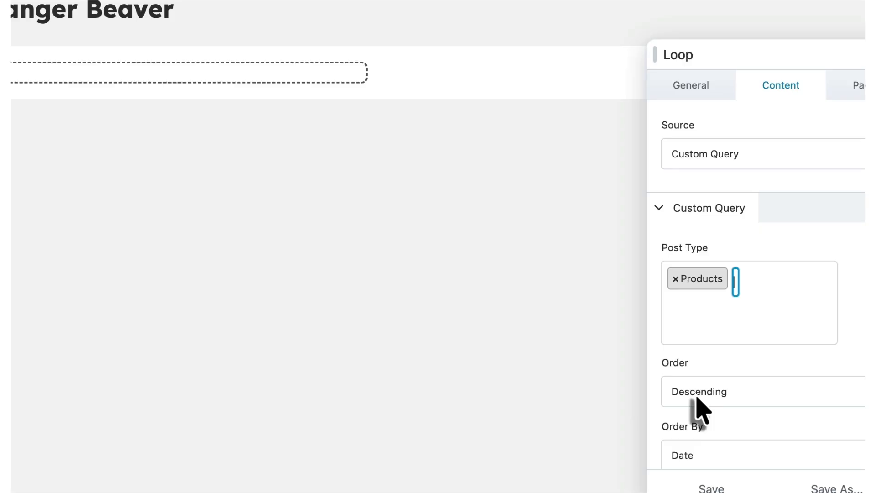
- Filter the Loop module's query to the RC Cars product category and save the module
scroll(697, 400, down, 15)
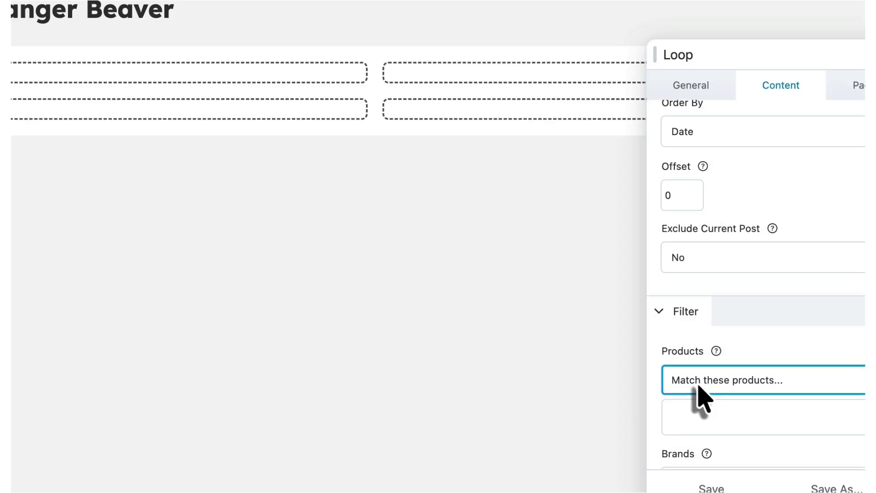
scroll(675, 401, up, 5)
click(700, 361)
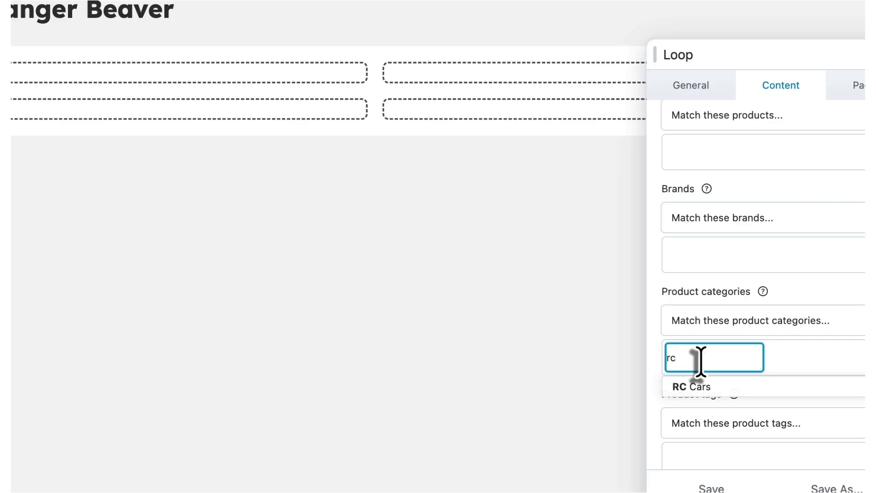
click(689, 388)
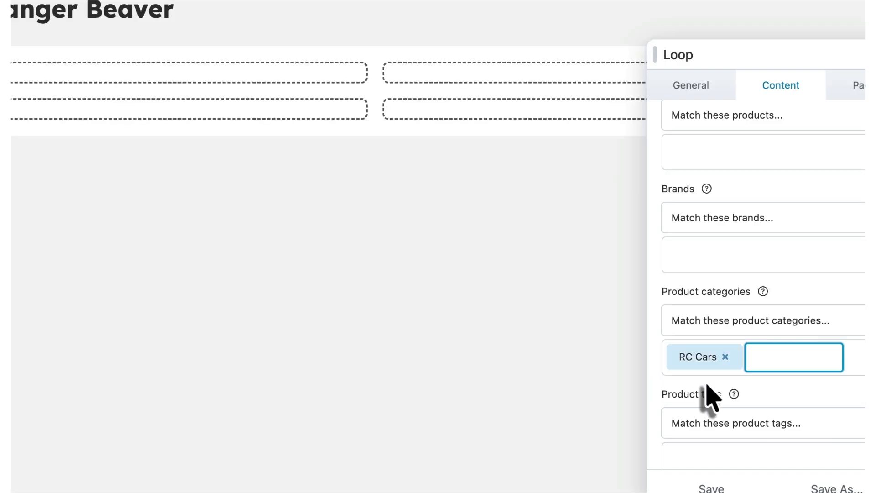
click(712, 488)
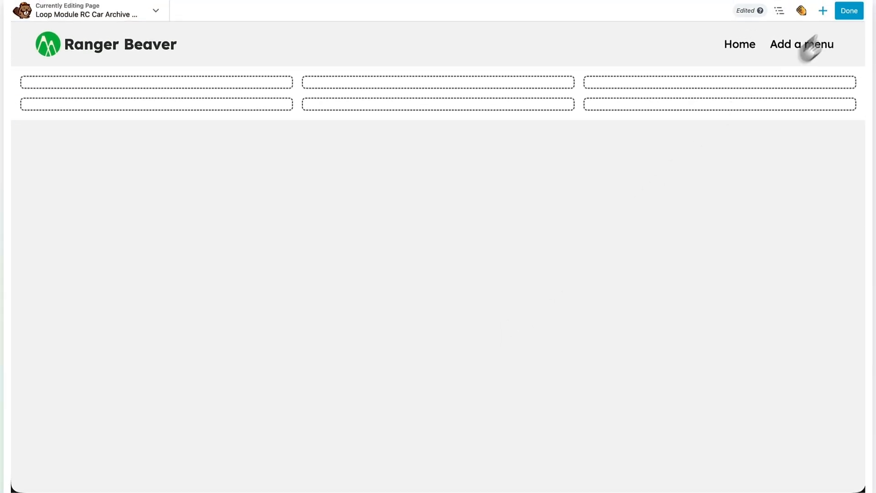
- Add a Box module inside the first item of the Loop
click(824, 11)
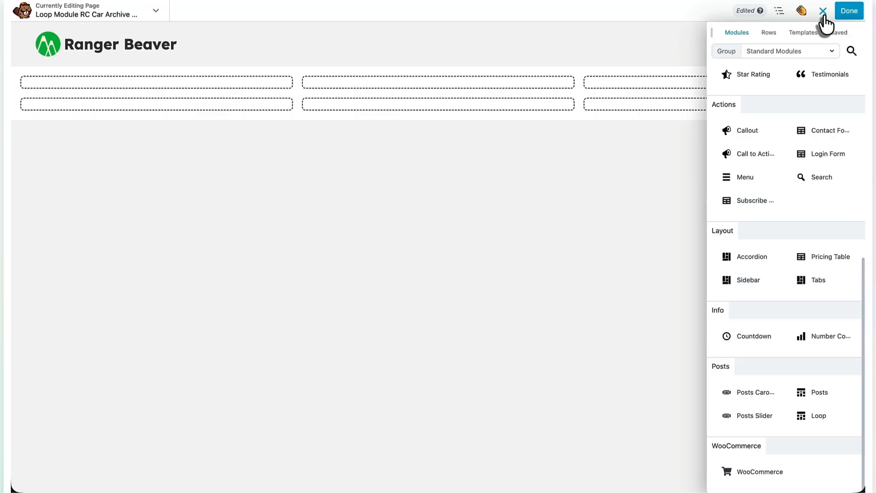
scroll(758, 152, up, 8)
drag(746, 248, 295, 152)
drag(12, 259, 297, 197)
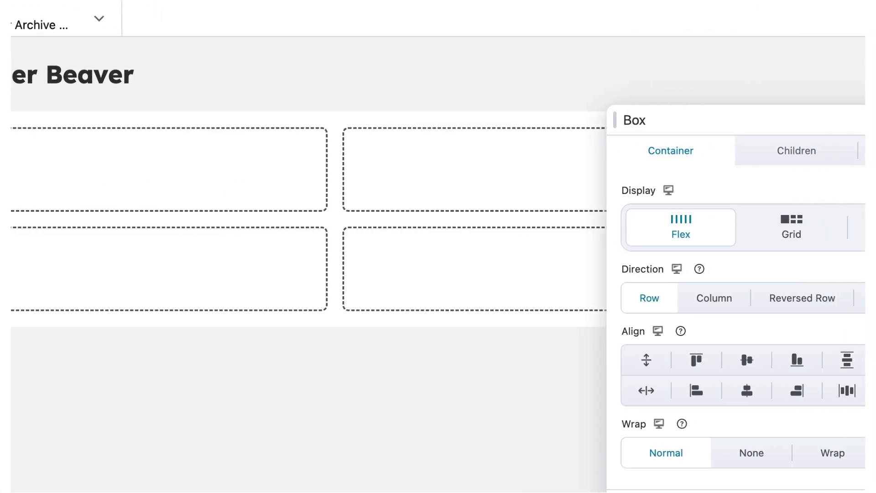
- In the outline, duplicate the Flex Row box twice and nest the copies inside it as three successive levels
click(793, 19)
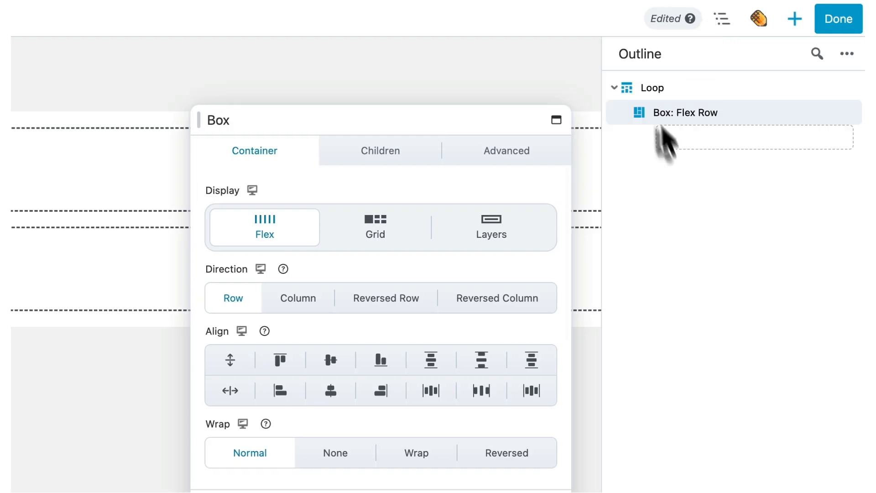
right_click(643, 130)
click(674, 159)
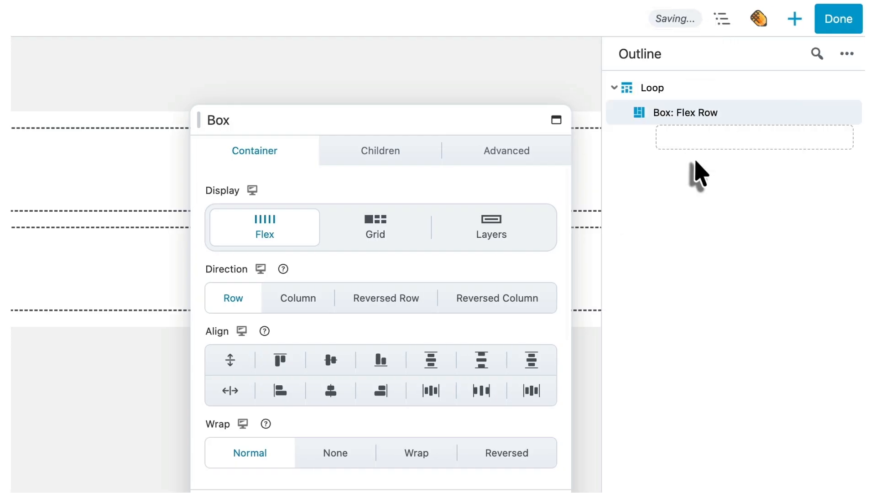
right_click(641, 121)
click(675, 152)
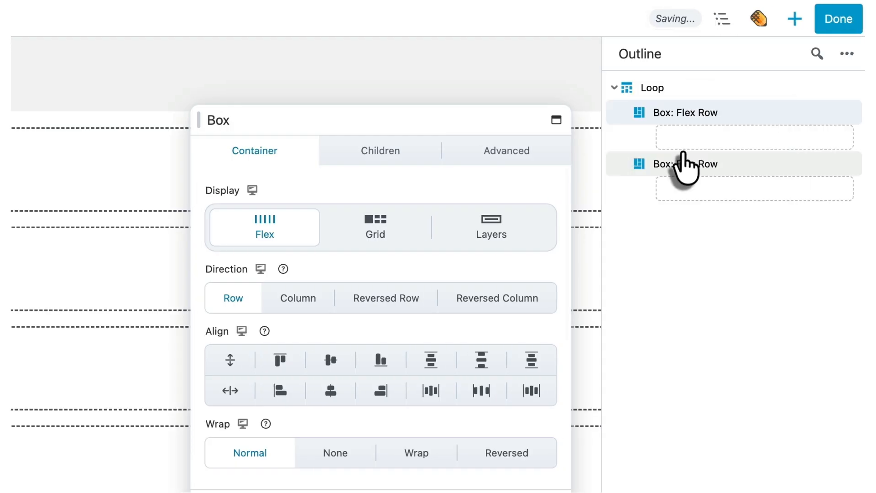
drag(678, 176, 676, 142)
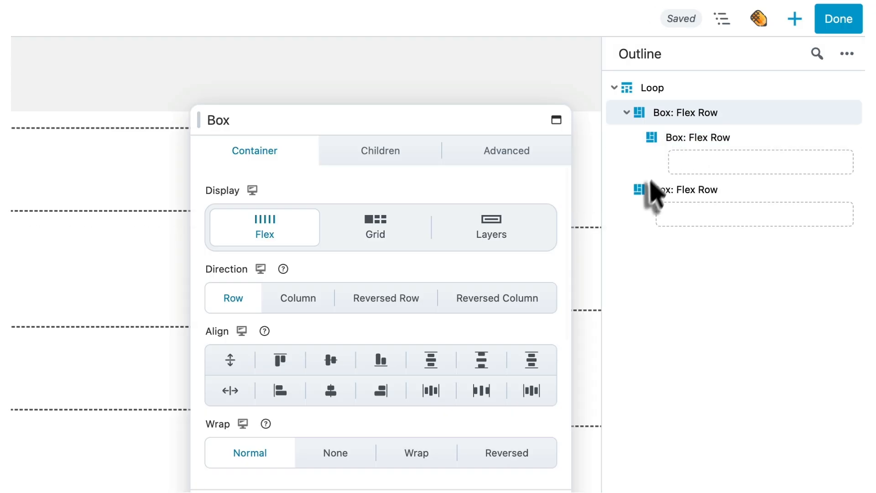
drag(642, 191, 697, 175)
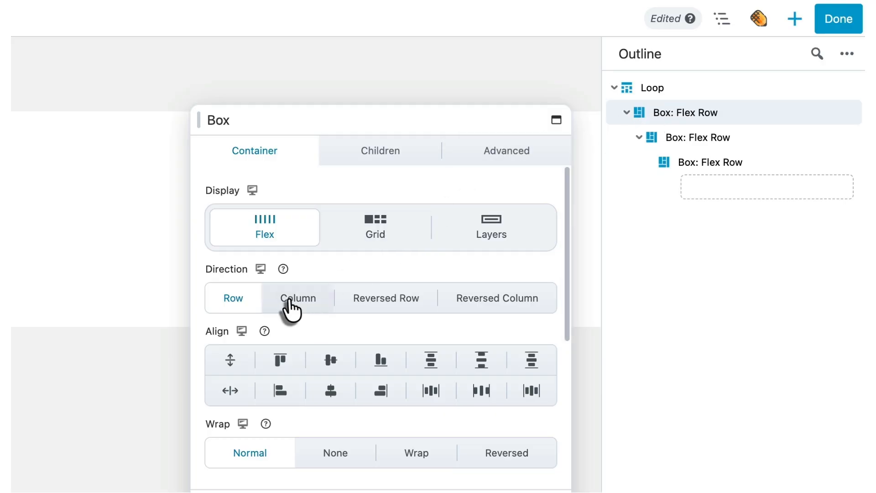
- Change the outermost Flex Row box's direction to Column and save the box
click(287, 301)
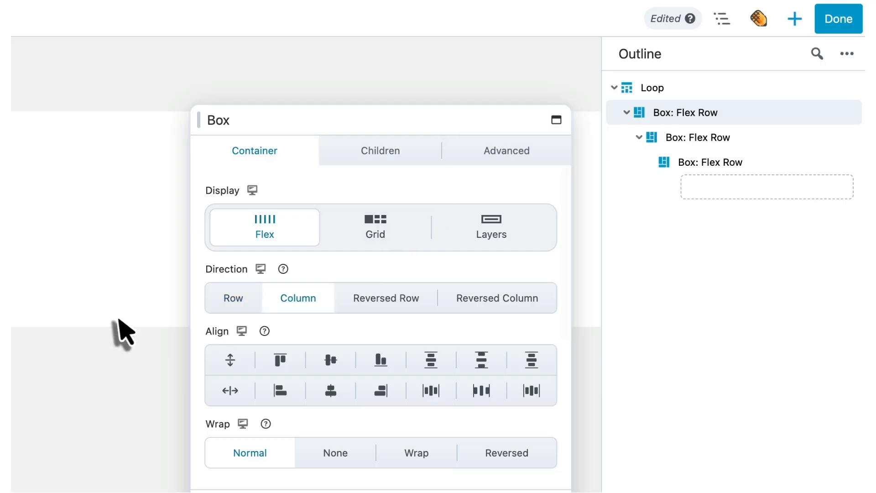
drag(328, 132, 504, 159)
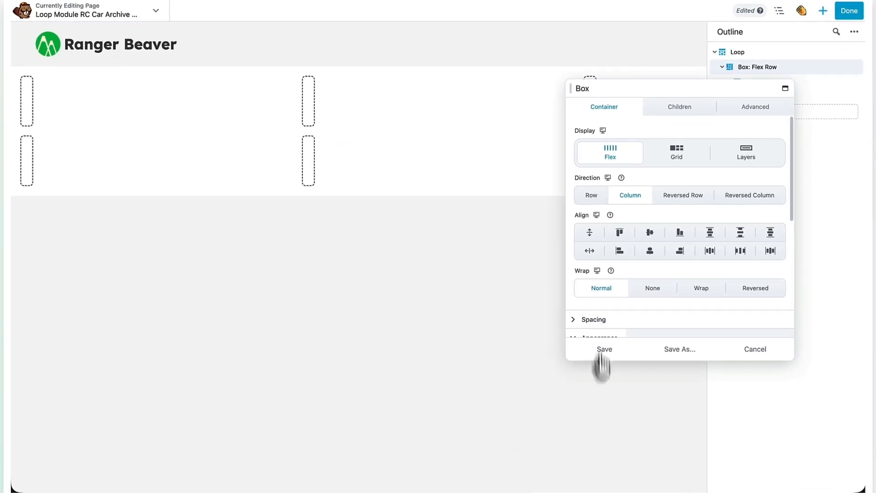
click(600, 357)
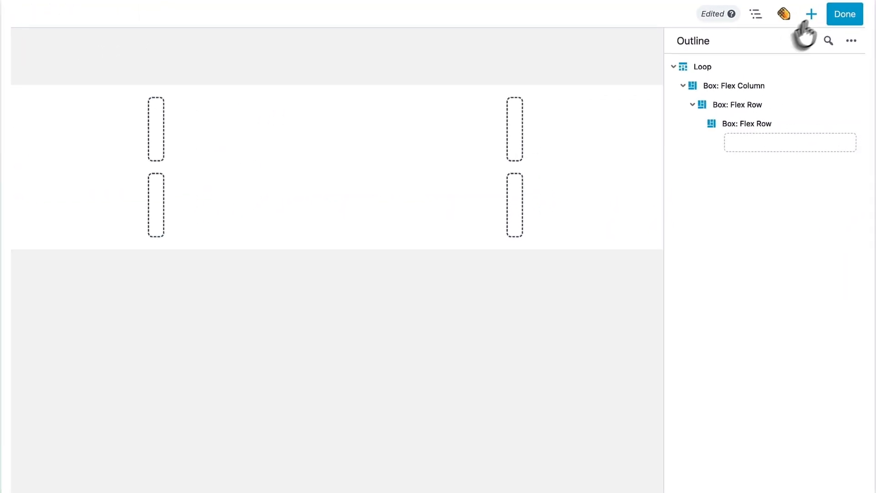
- Add a Photo module inside the innermost Flex Row box and connect its photo to the Post Featured Image field
click(795, 23)
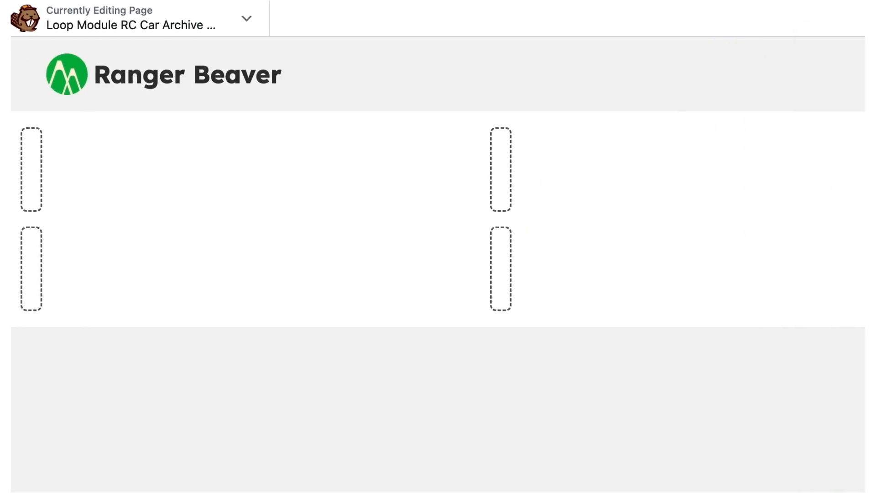
drag(867, 183, 64, 256)
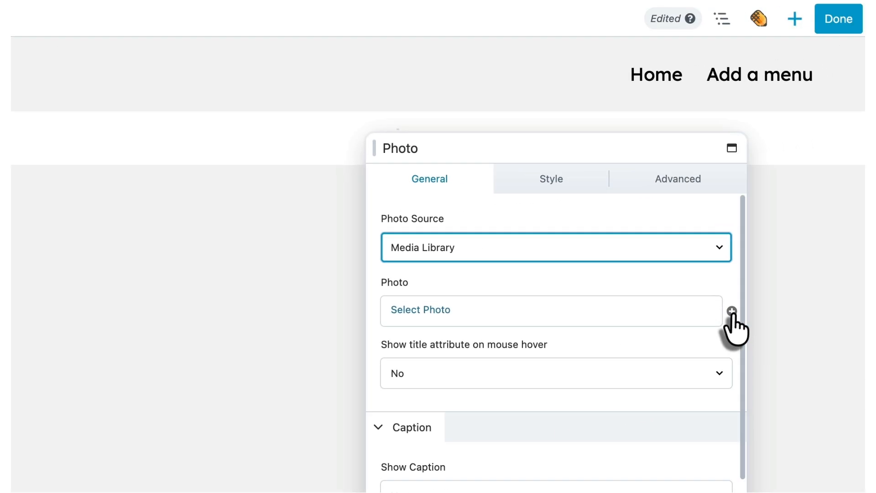
click(732, 312)
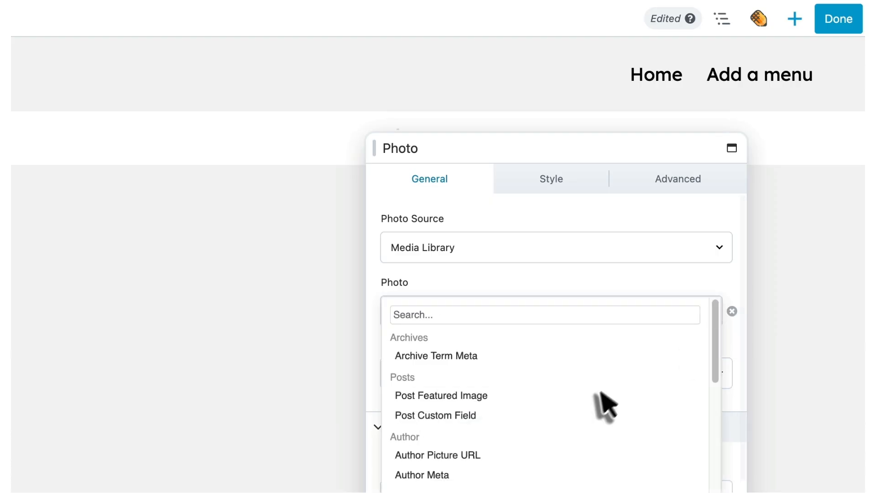
mouse_move(588, 401)
scroll(588, 400, down, 4)
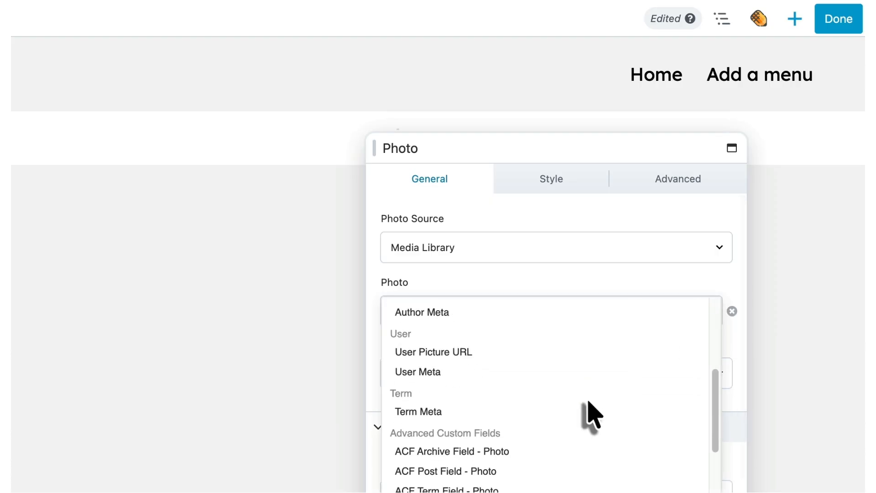
scroll(588, 413, up, 4)
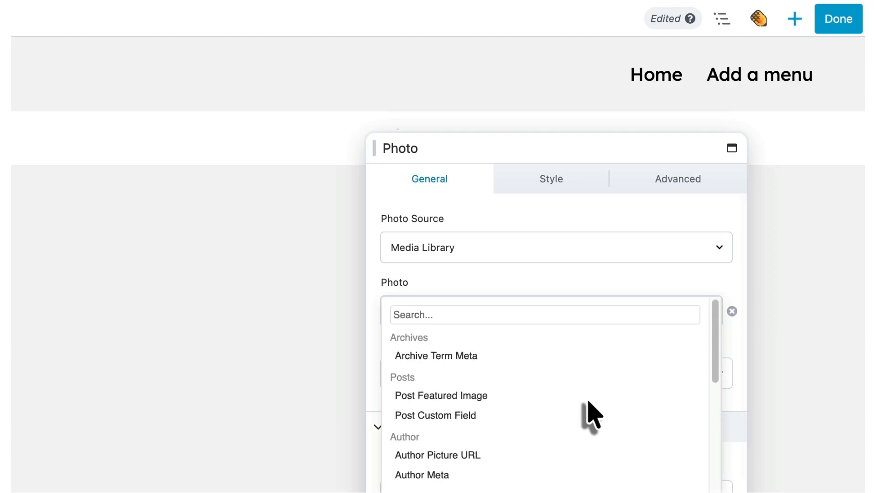
mouse_move(589, 393)
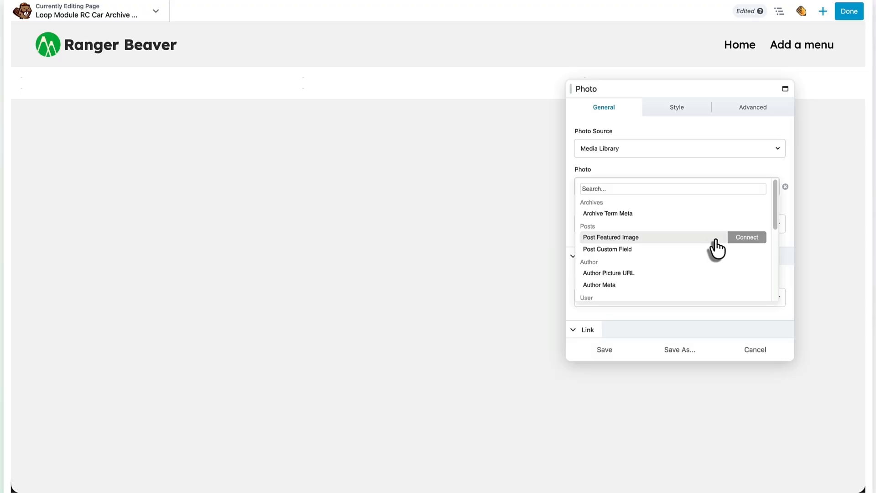
click(741, 237)
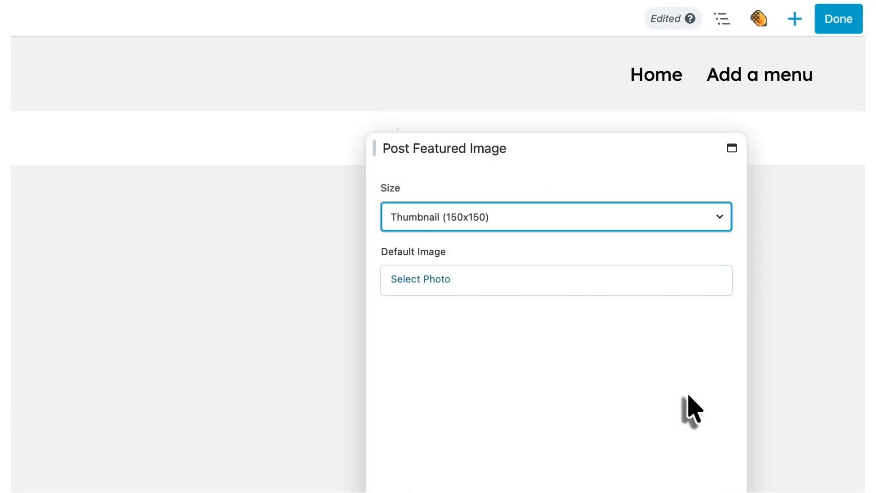
- Set the featured image size to Full Size, confirm the field connection and save the Photo module
click(500, 216)
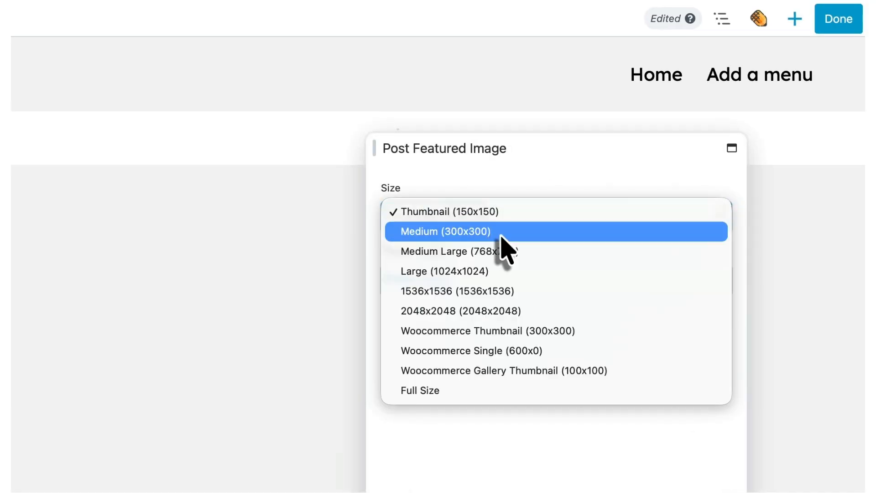
click(516, 394)
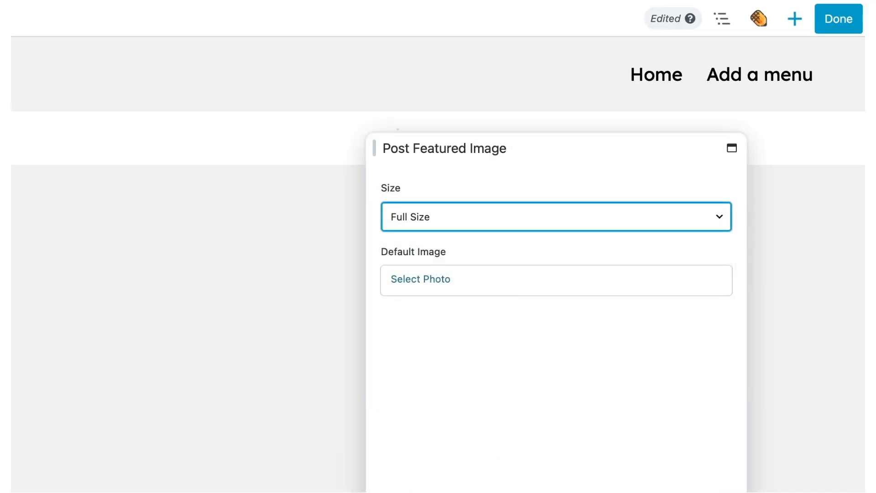
click(466, 224)
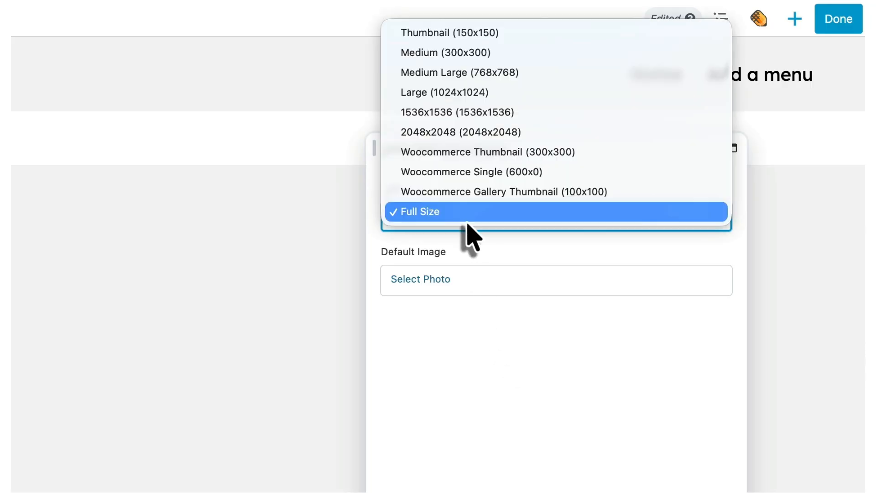
click(467, 223)
click(472, 280)
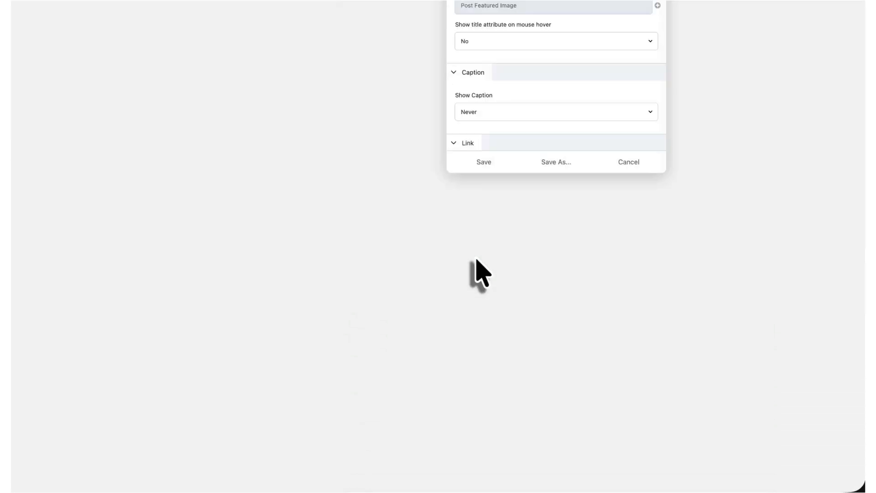
click(494, 163)
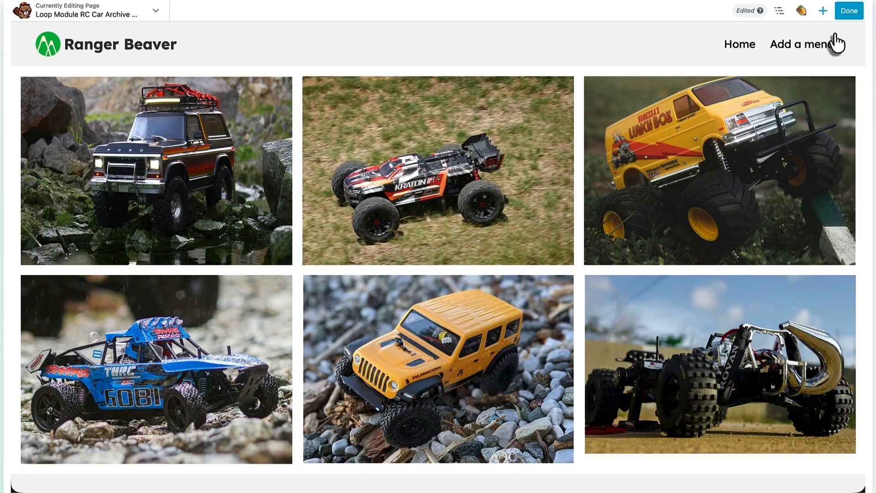
- In the outline, move the Flex Row box containing the photo out of its parent so it sits above it inside the Flex Column box
click(823, 12)
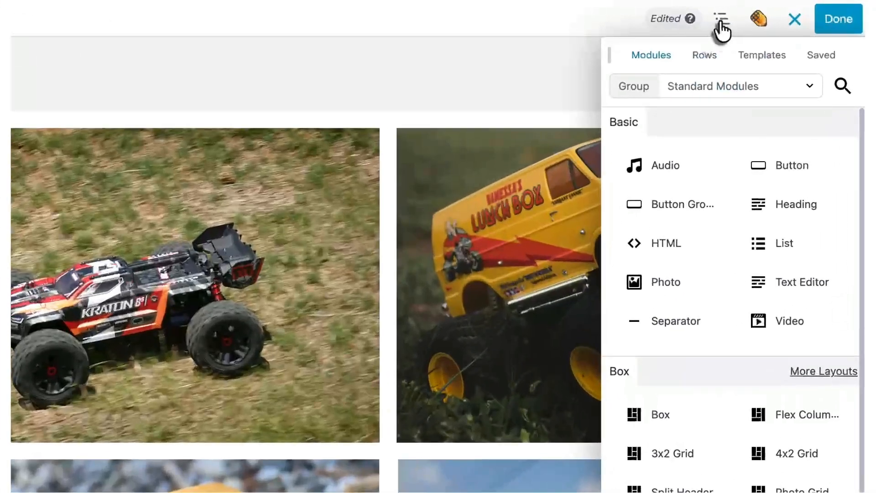
click(779, 11)
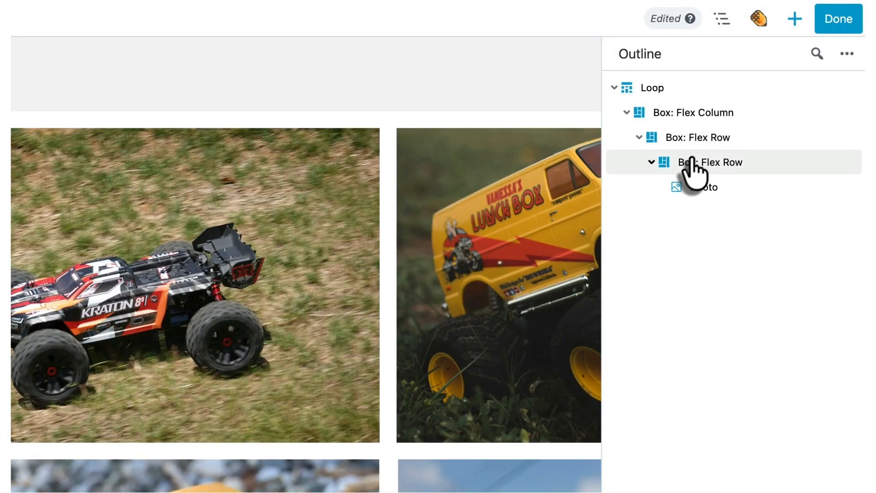
drag(691, 161, 657, 157)
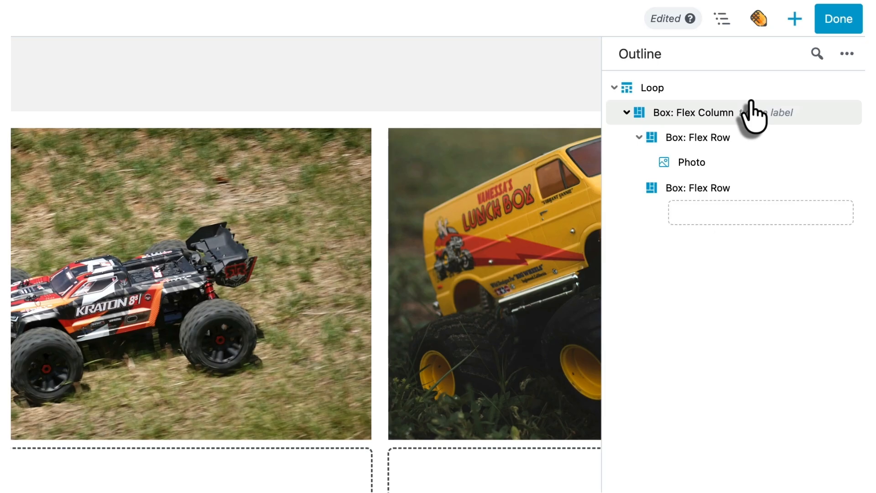
- Add a Heading module to the empty Flex Row box, connect its text to Post Title and save it
click(795, 19)
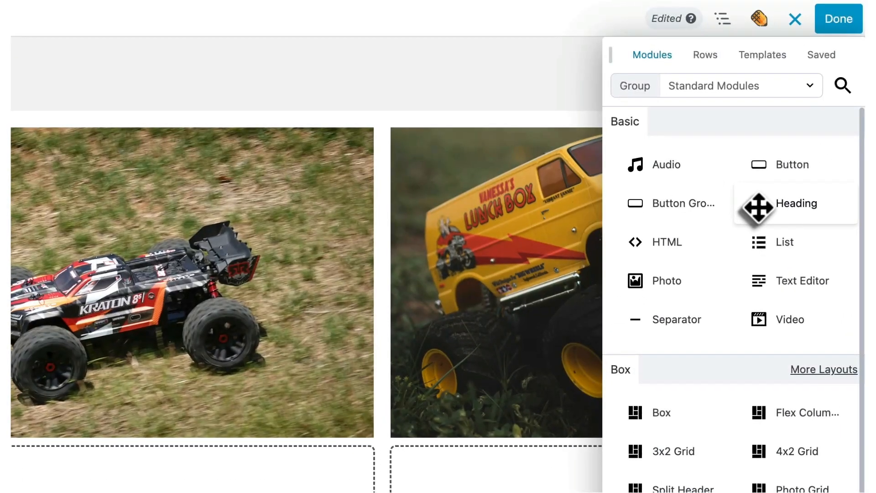
drag(758, 208, 208, 346)
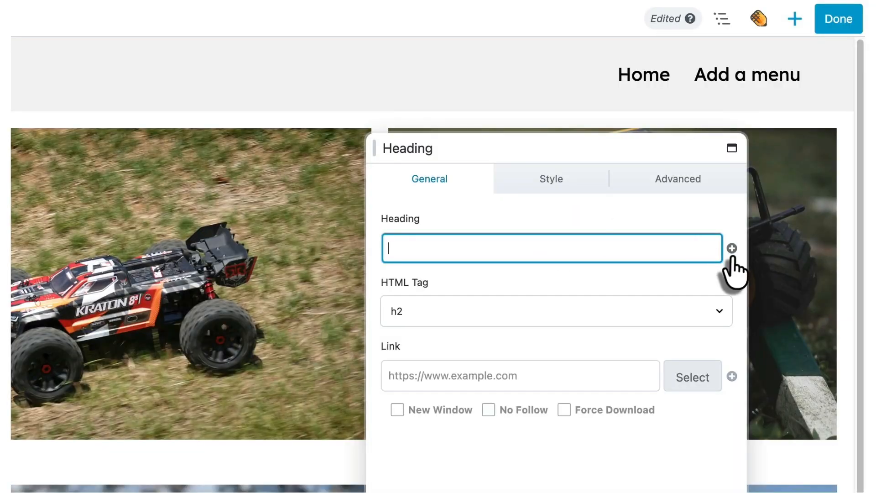
click(732, 248)
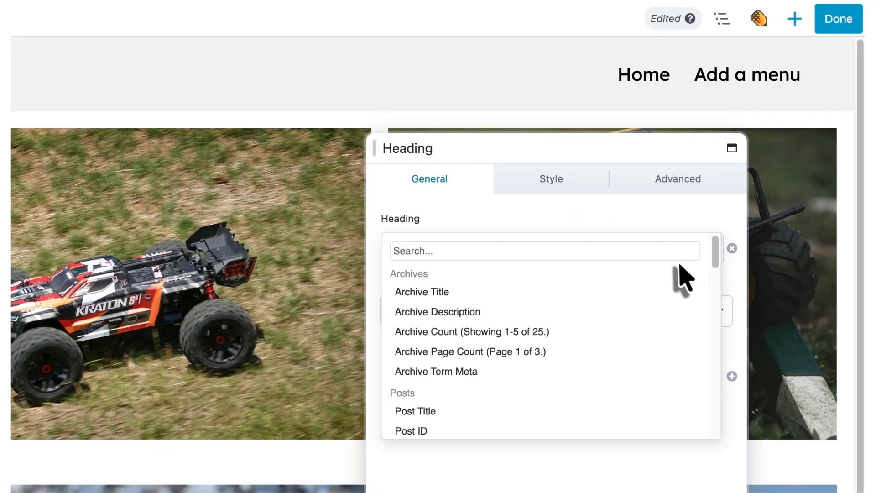
click(447, 416)
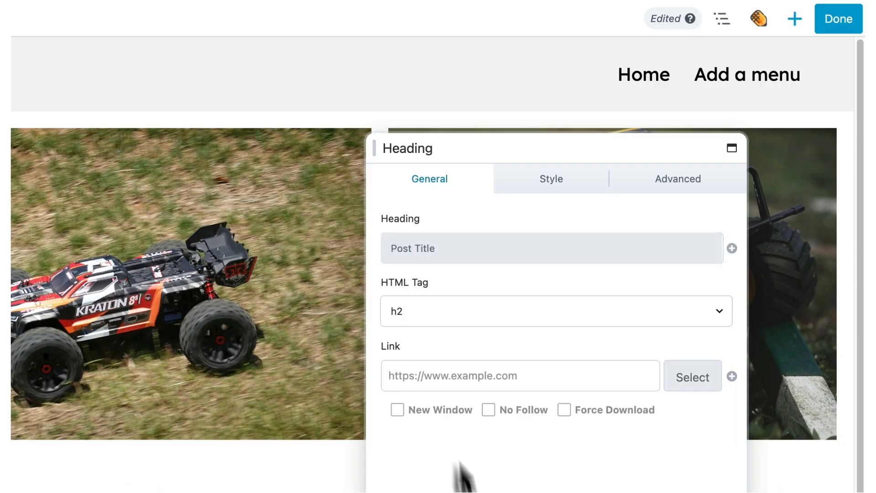
scroll(461, 456, down, 8)
click(447, 258)
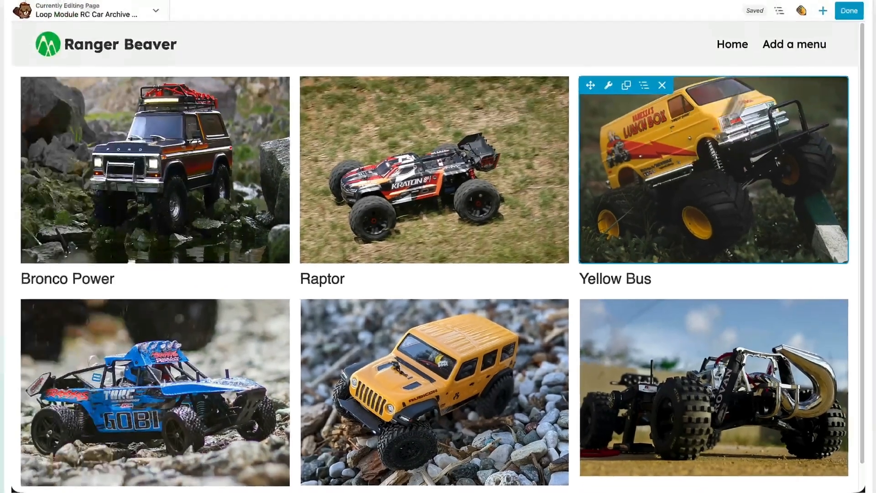
- Open the Loop module's general settings from the outline
key(shift+o)
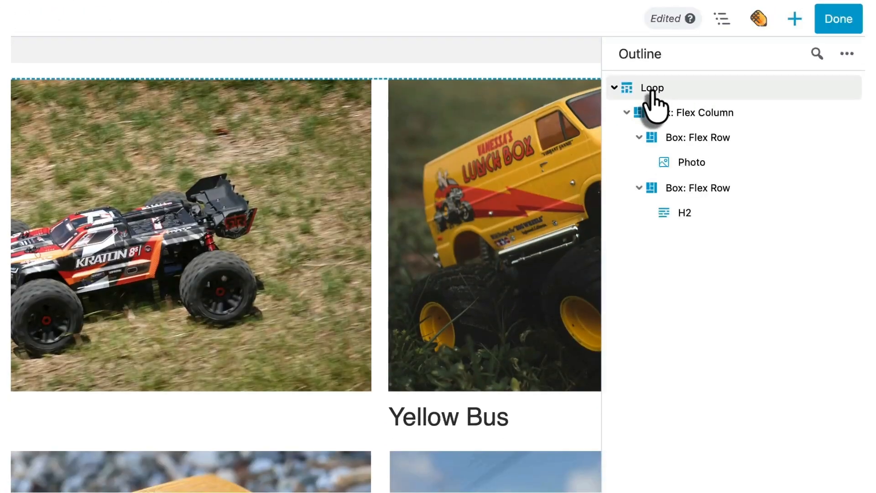
click(653, 92)
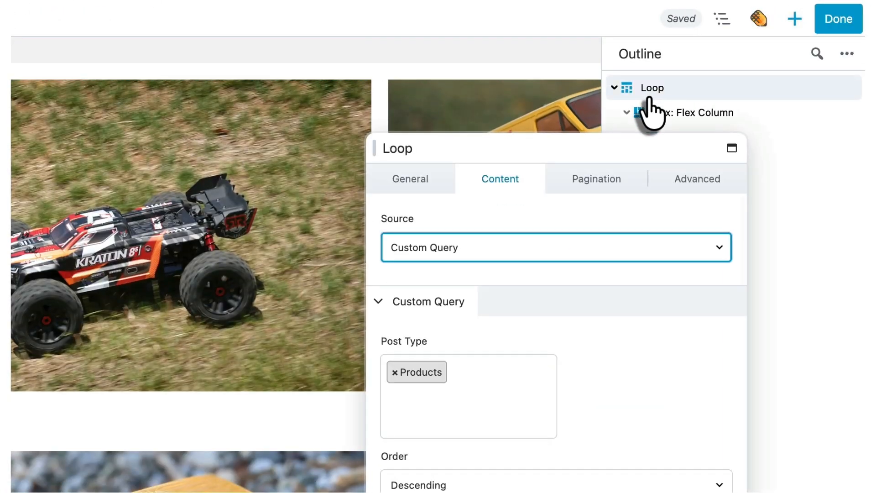
click(421, 188)
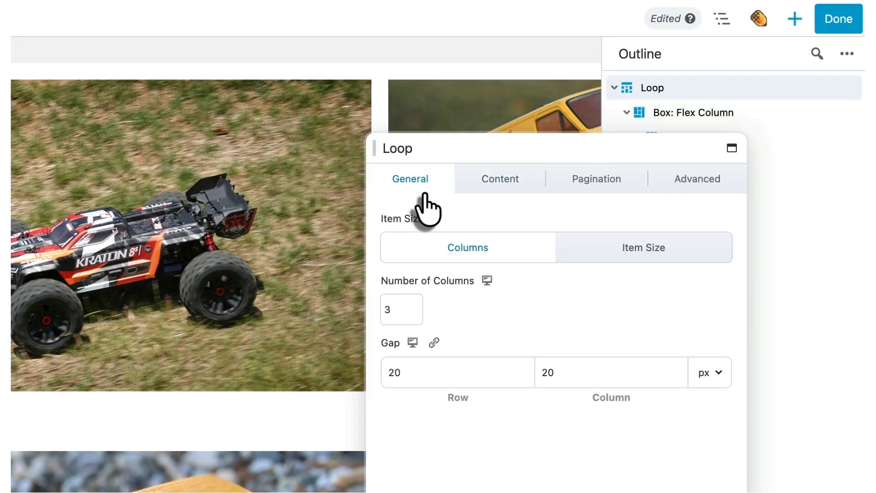
- Try separate Loop gaps of 24 px for rows and 78 px for columns
click(456, 371)
drag(459, 334, 472, 334)
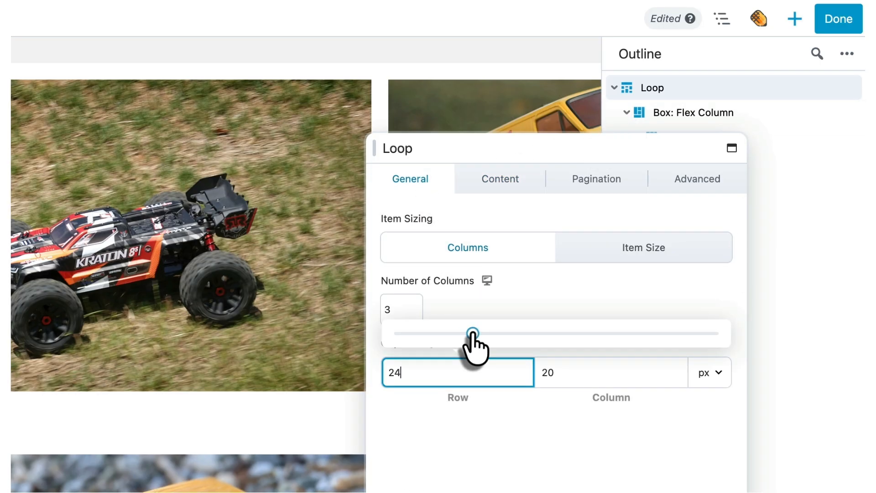
click(557, 372)
drag(460, 333, 648, 333)
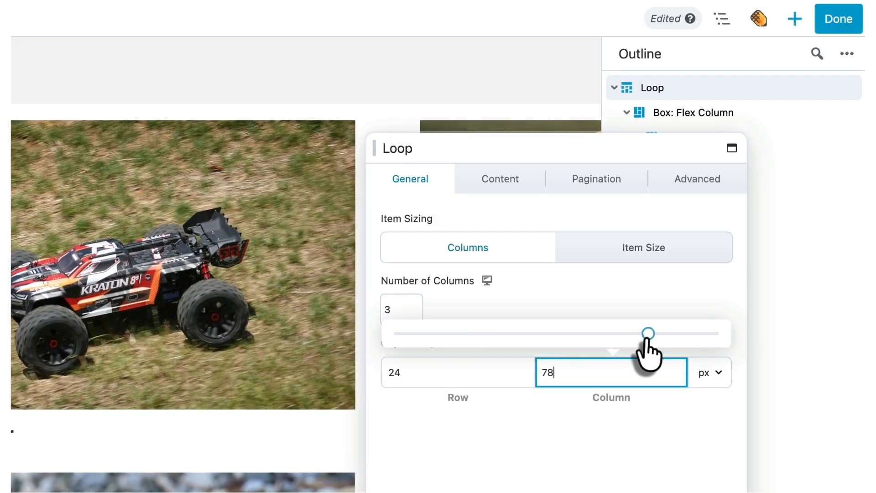
- Link the Loop's row and column gap values and set both to 80 px
click(446, 371)
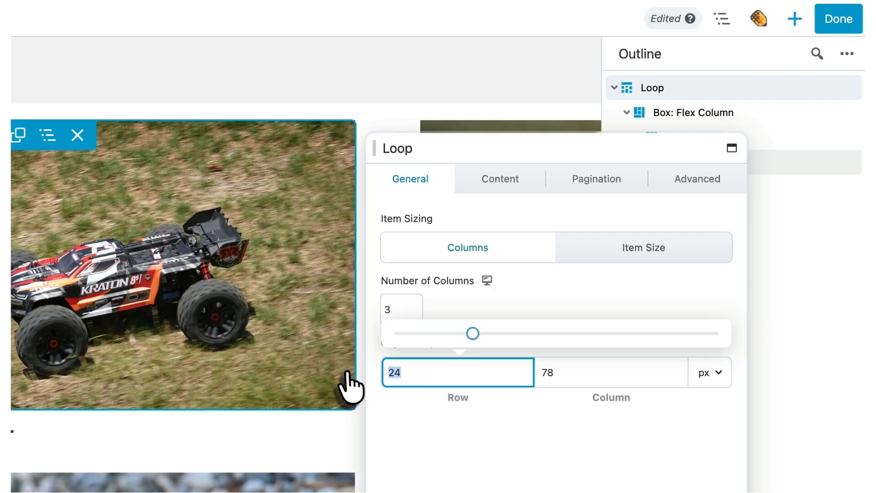
click(463, 311)
click(434, 342)
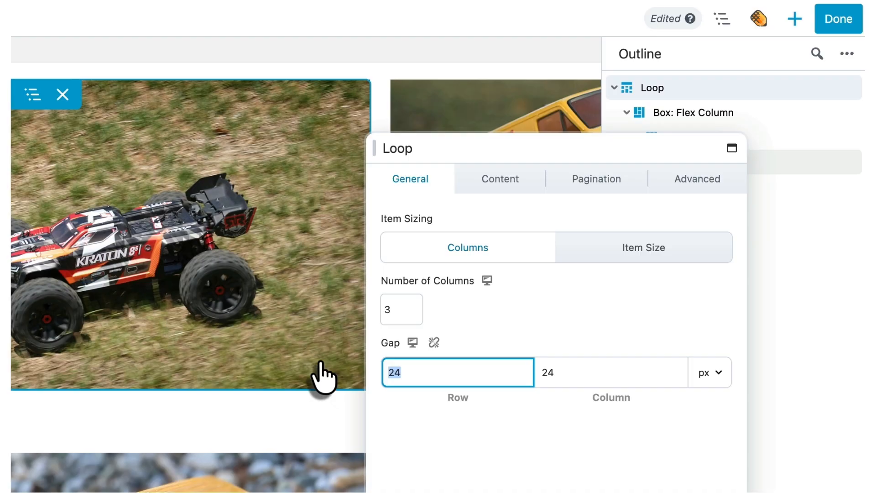
text(80)
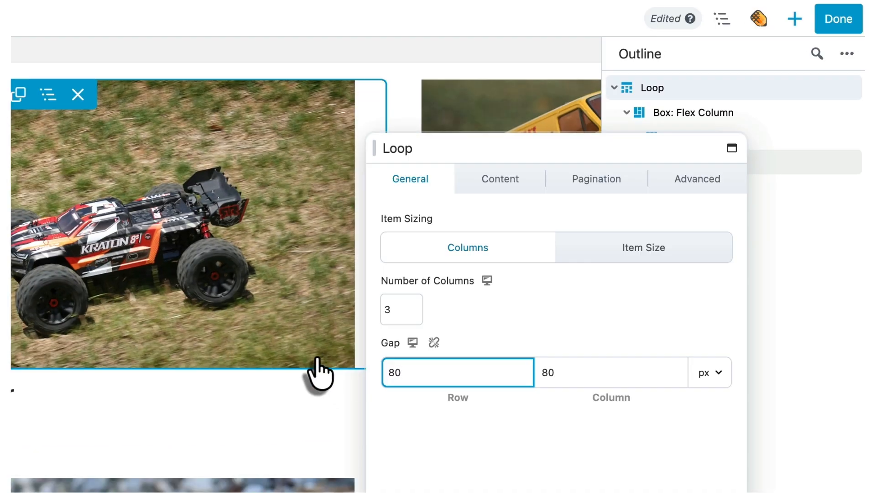
- Set the Loop module's margins to 100 px on all four sides with linked values
click(693, 183)
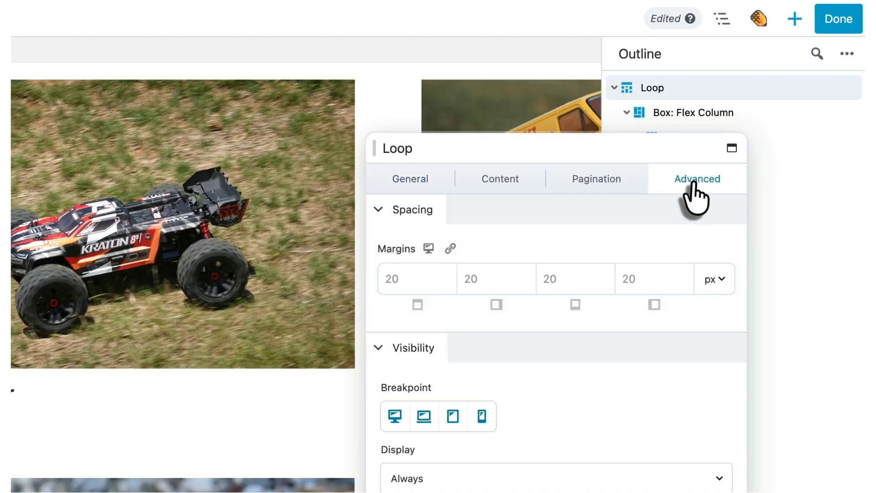
click(425, 286)
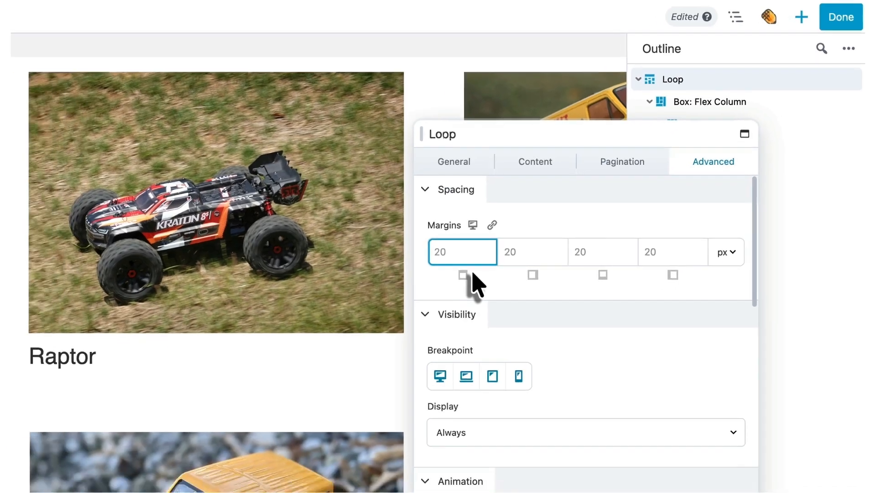
text(100)
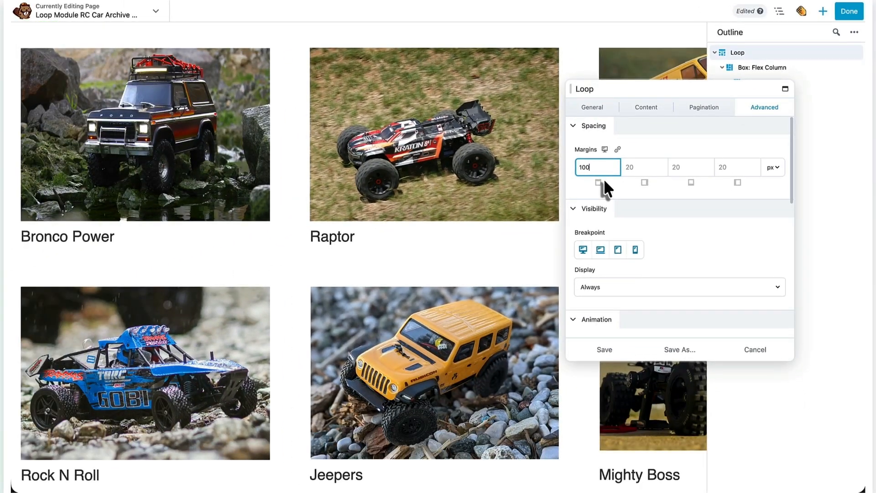
click(617, 149)
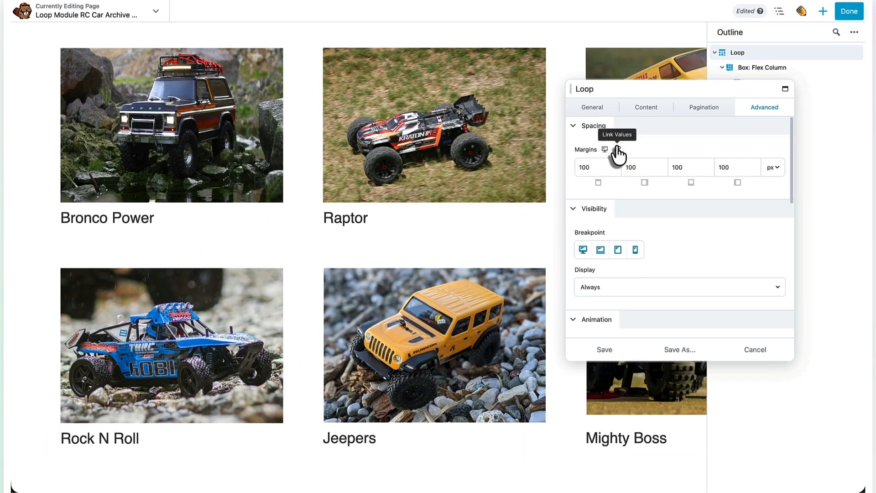
- Set the Loop module's linked margins to 300 px on all four sides and save the module
double_click(610, 171)
text(300)
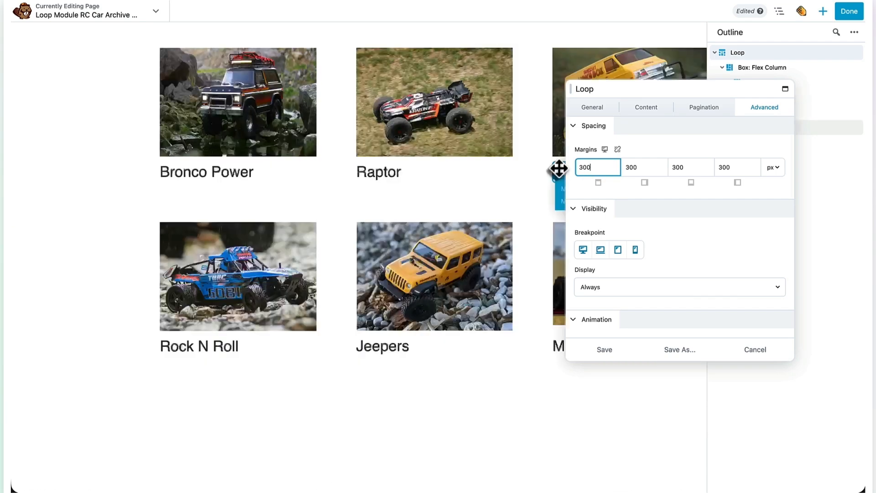
click(602, 352)
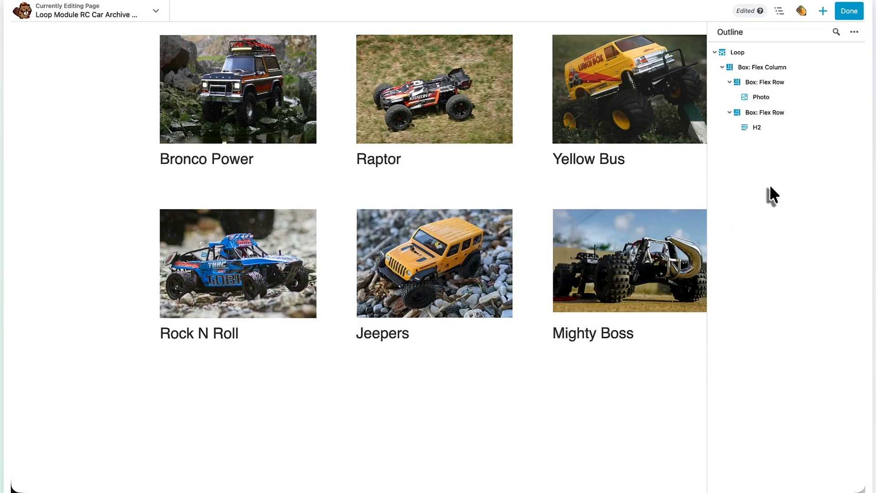
- Give the outer Flex Column box inside the Loop a linked corner radius of 9 px on all corners
click(762, 67)
click(601, 108)
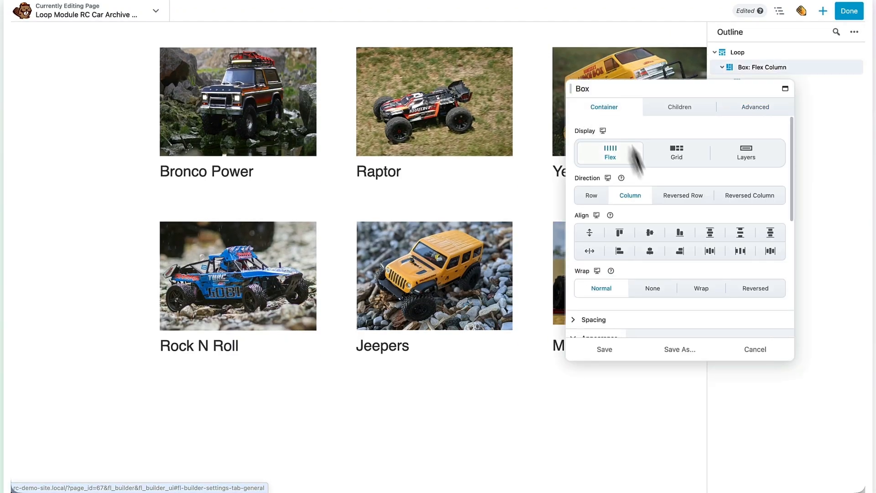
scroll(661, 239, down, 3)
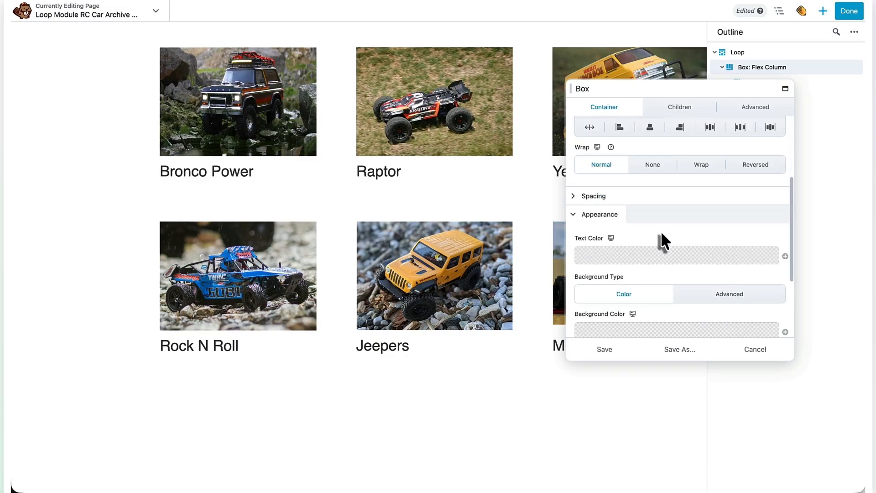
scroll(664, 241, down, 3)
click(603, 280)
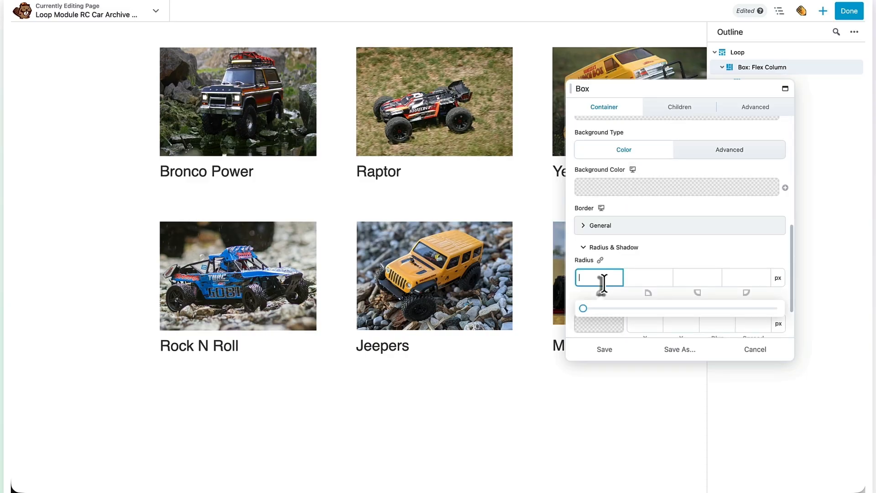
text(9)
click(600, 261)
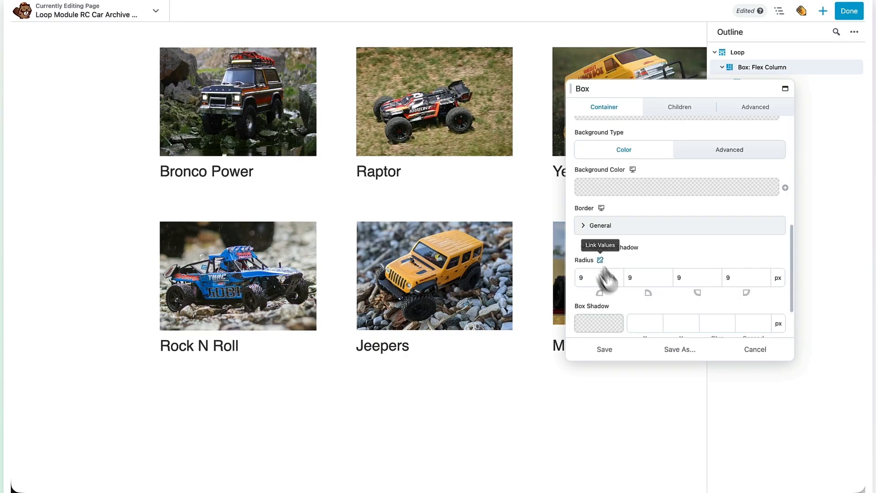
- Add a black shadow to the Flex Column box with a Y offset of 4 px and a blur of 4 px
click(606, 331)
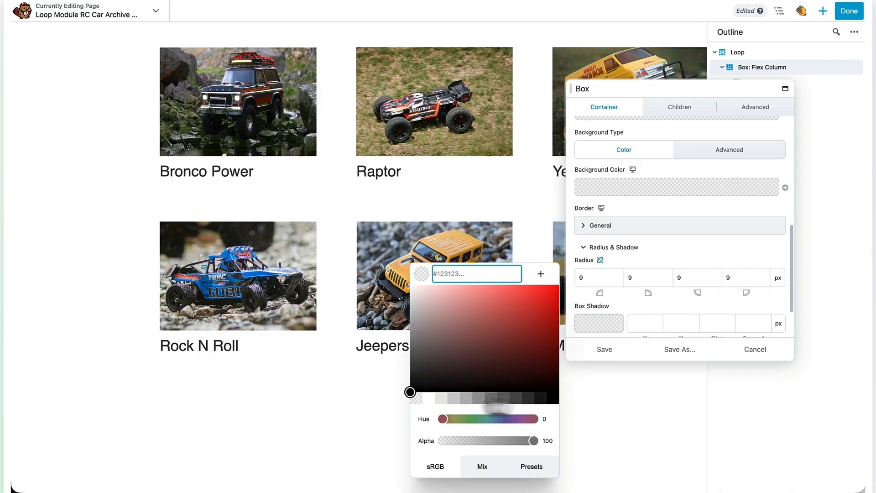
click(553, 399)
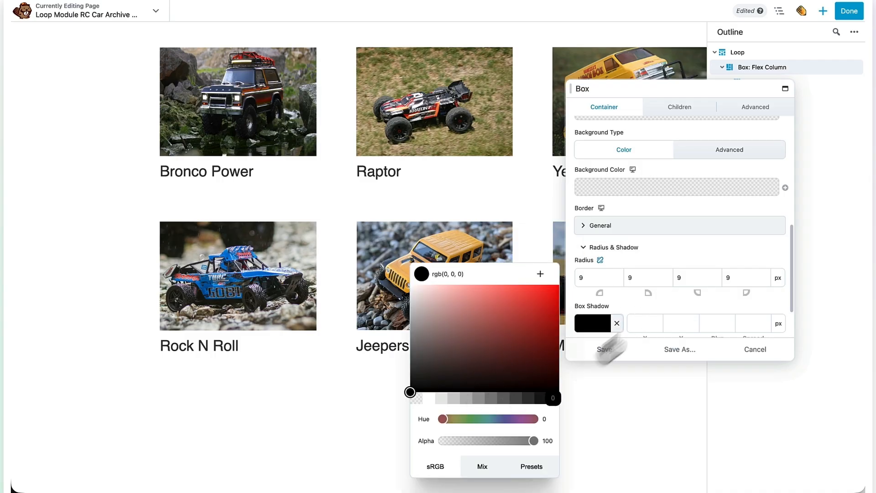
click(681, 323)
text(4)
click(712, 263)
text(4)
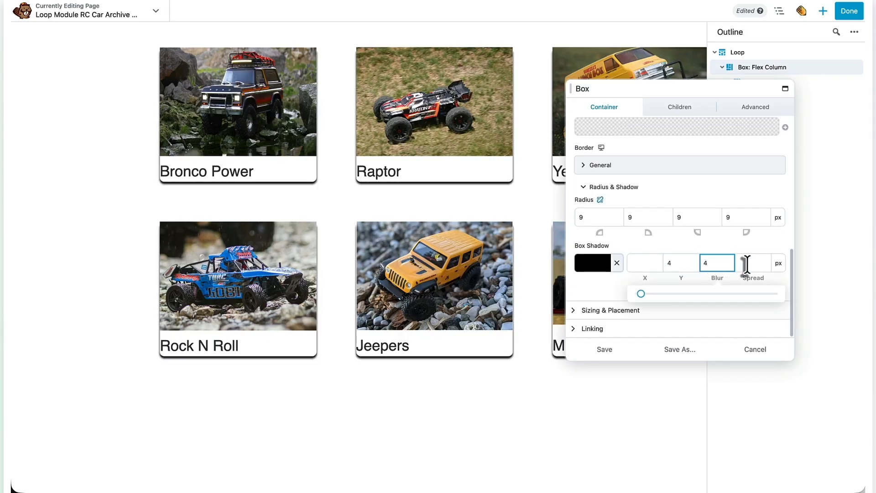
- Lighten the Flex Column box's shadow color to rgb(179, 179, 179) and save the box
click(609, 269)
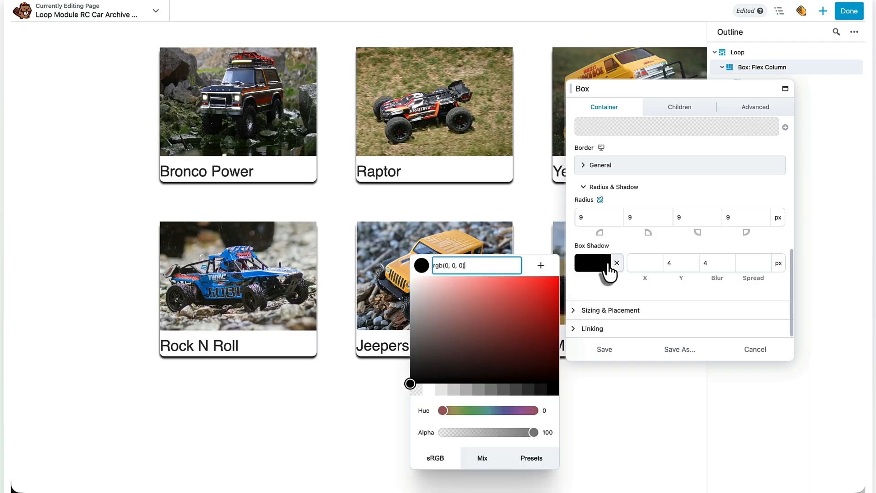
click(503, 389)
click(477, 391)
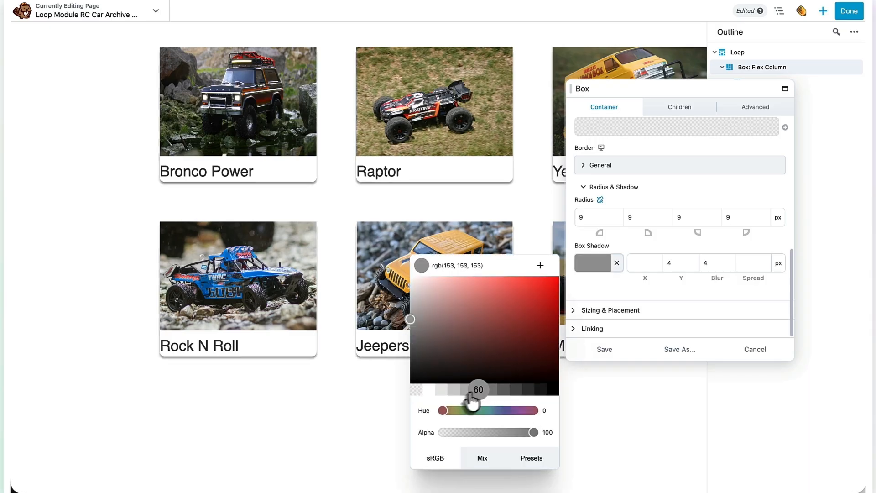
click(466, 392)
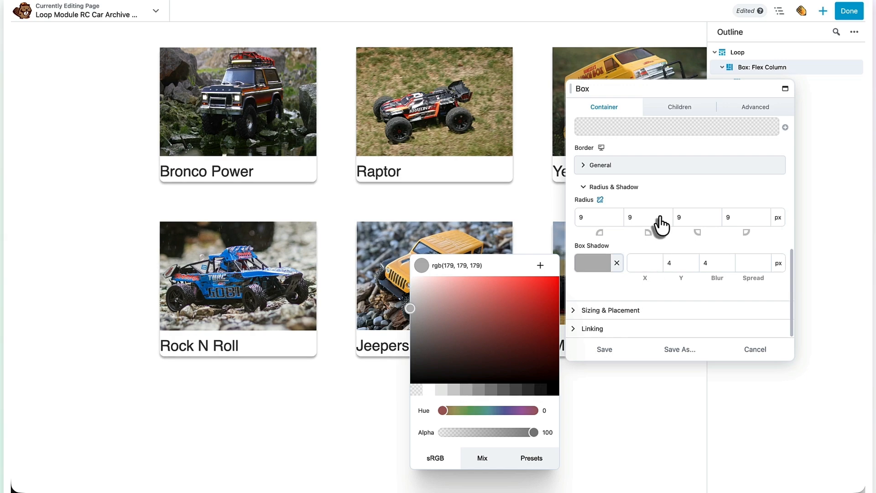
click(606, 349)
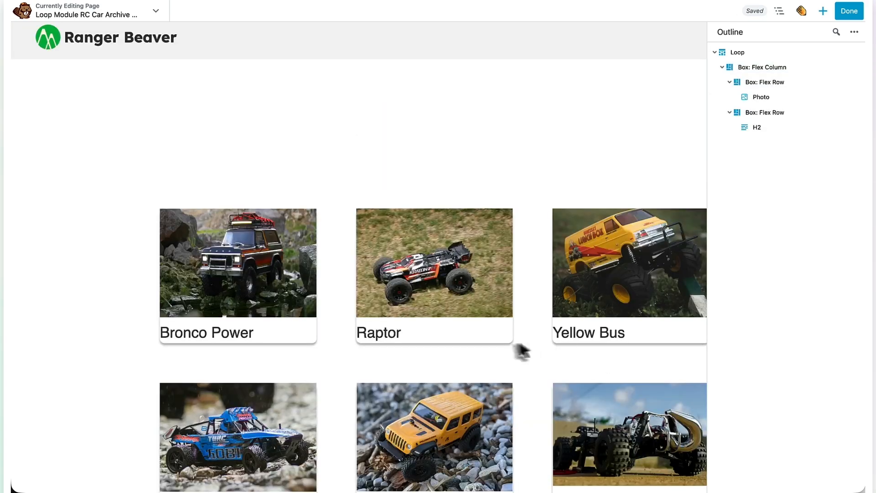
- Try a linked margin of 0 px on all four sides of the Loop module
mouse_move(494, 274)
scroll(489, 294, down, 2)
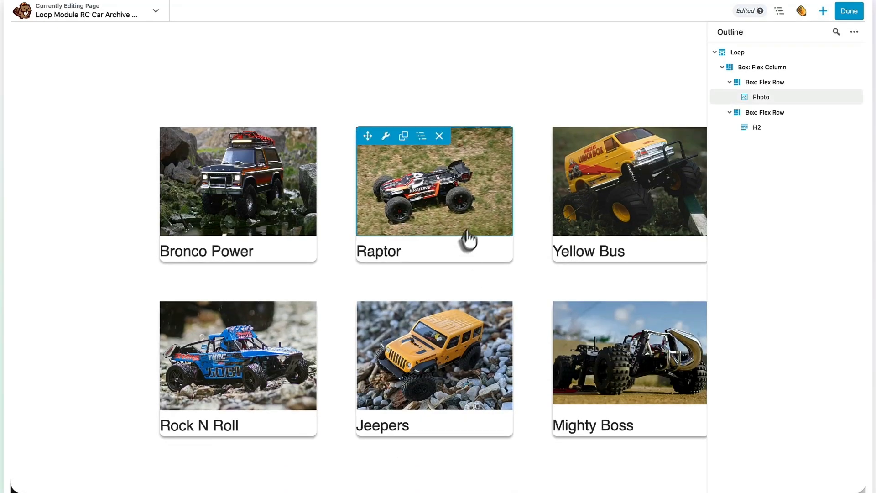
click(734, 54)
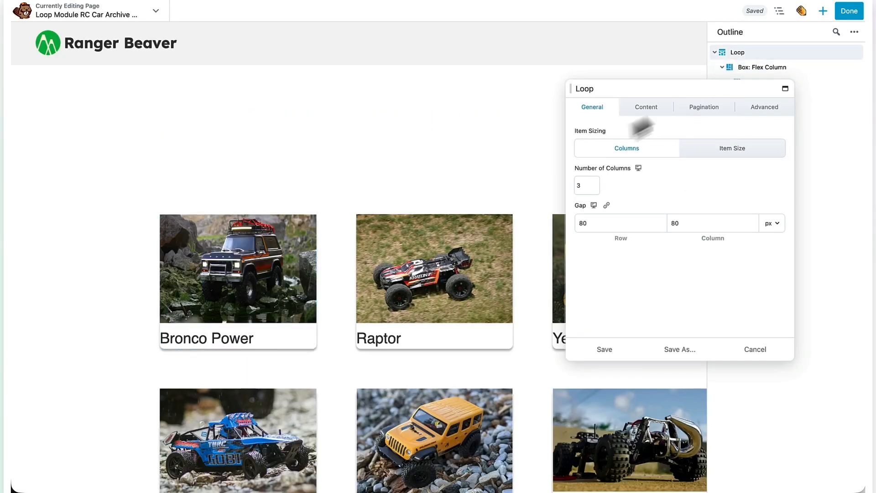
click(756, 108)
double_click(586, 168)
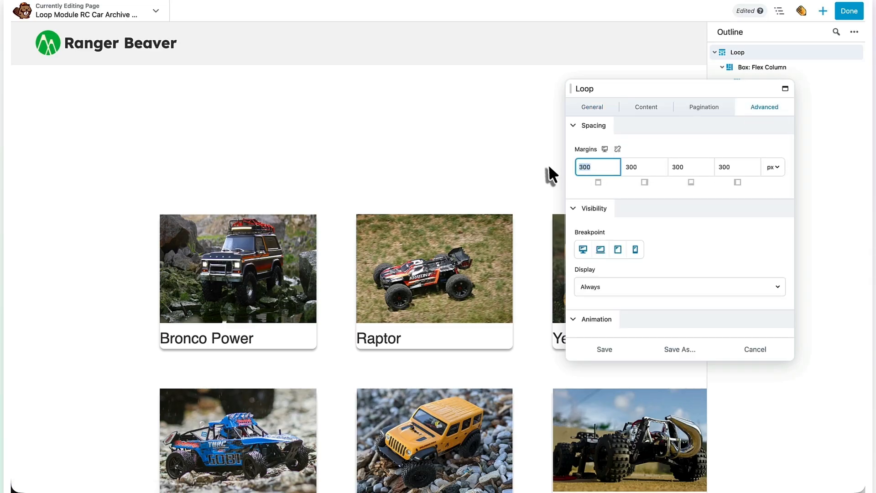
text(0)
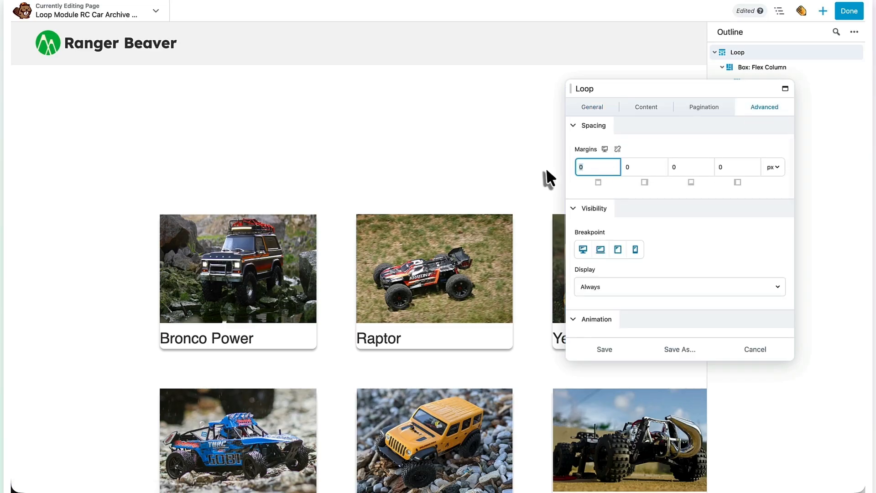
double_click(589, 166)
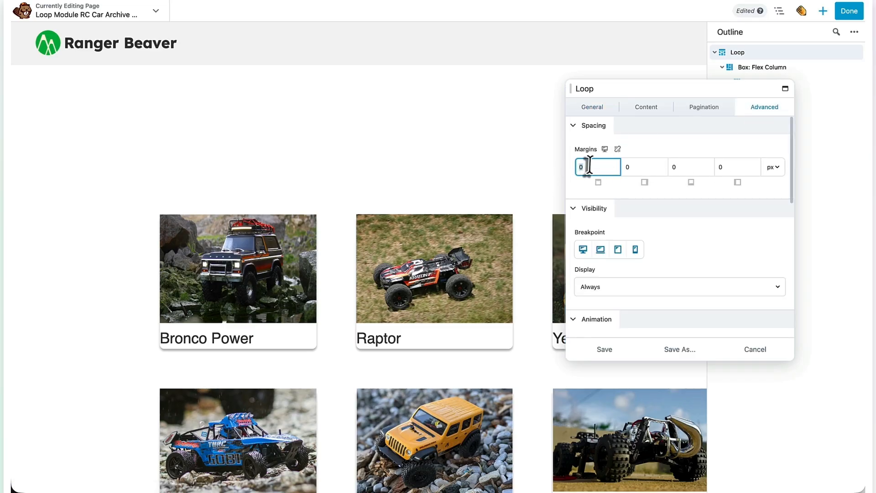
- Unlink the Loop module's margin values, set only the top margin to 0 px and save
click(617, 150)
drag(602, 168, 570, 175)
text(0)
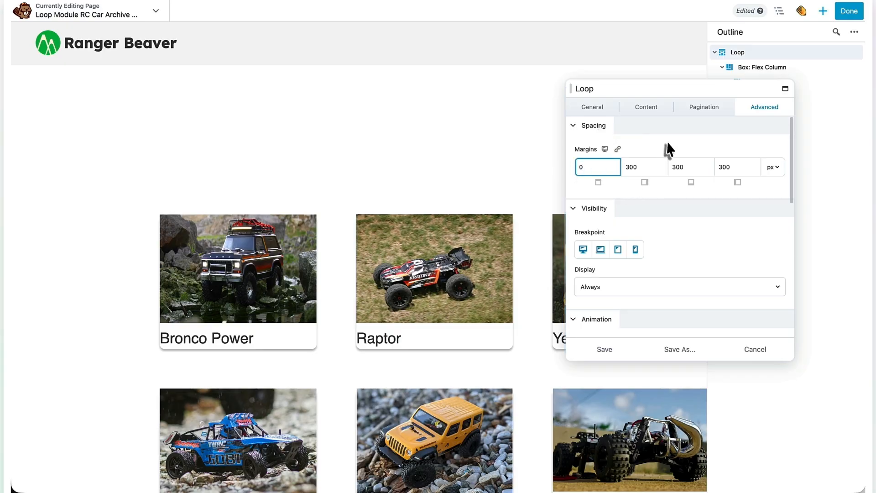
click(607, 348)
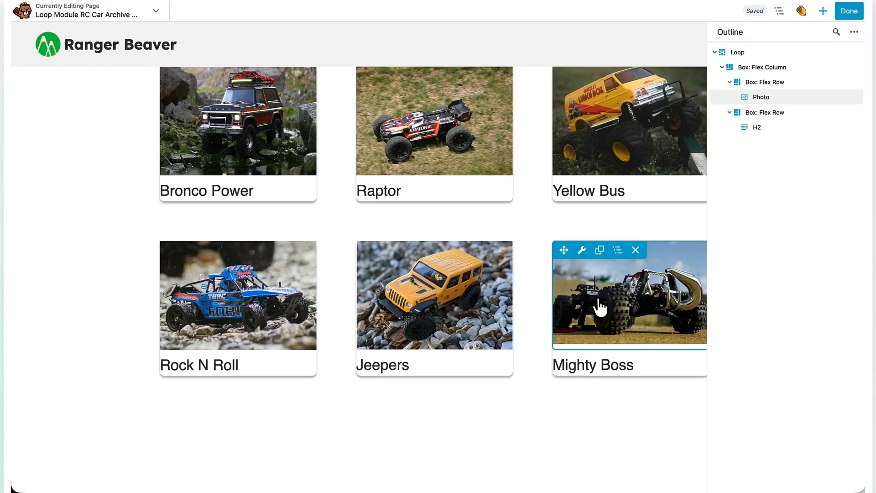
- Set the Loop module's top margin to 100 px and save the module
click(721, 54)
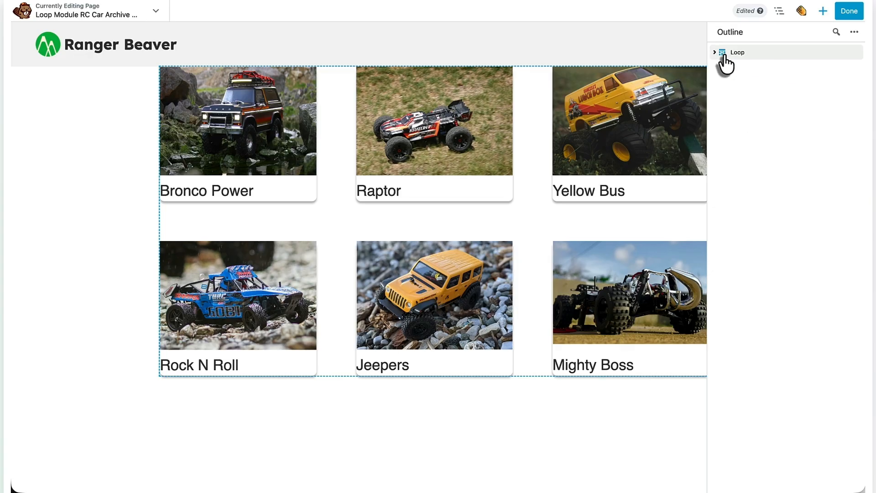
click(724, 55)
drag(598, 166, 561, 169)
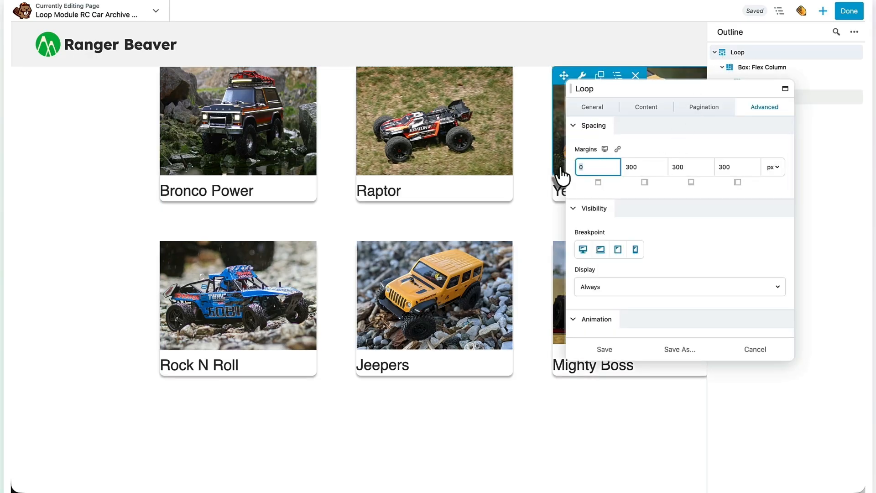
text(100)
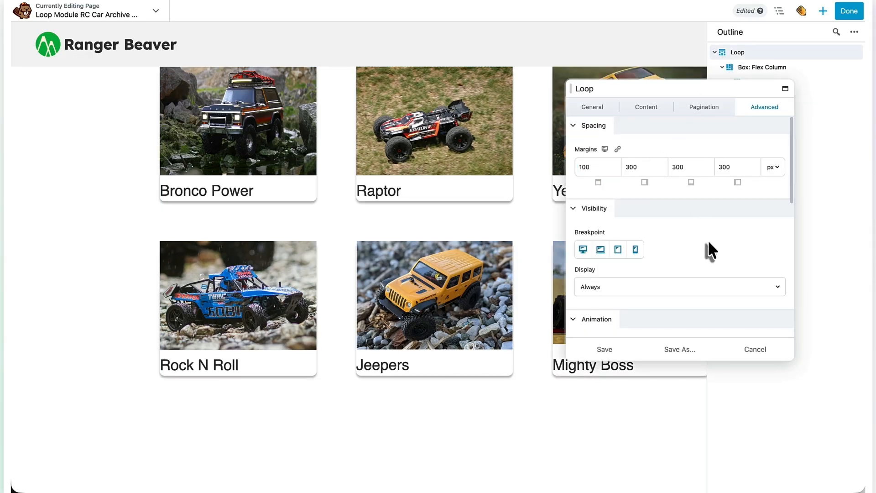
click(603, 349)
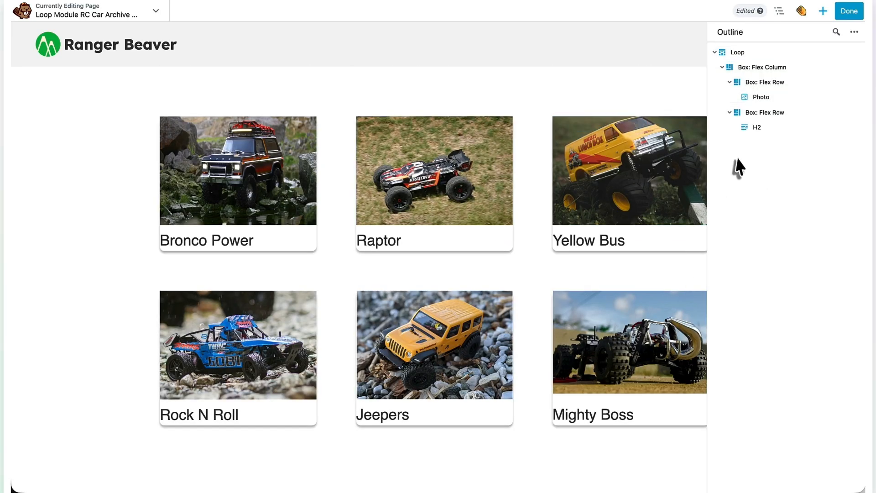
- Round only the top-left and top-right corners of the Loop's Photo module with a 9 px radius and save
click(684, 185)
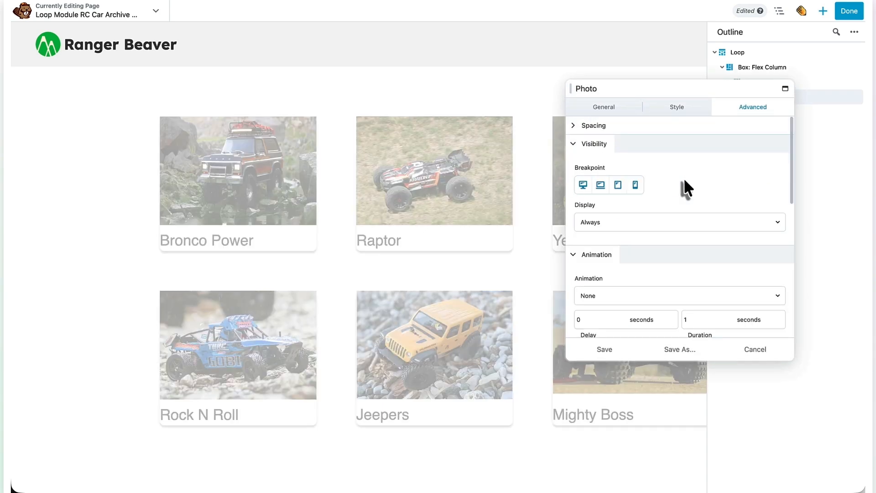
scroll(684, 185, down, 5)
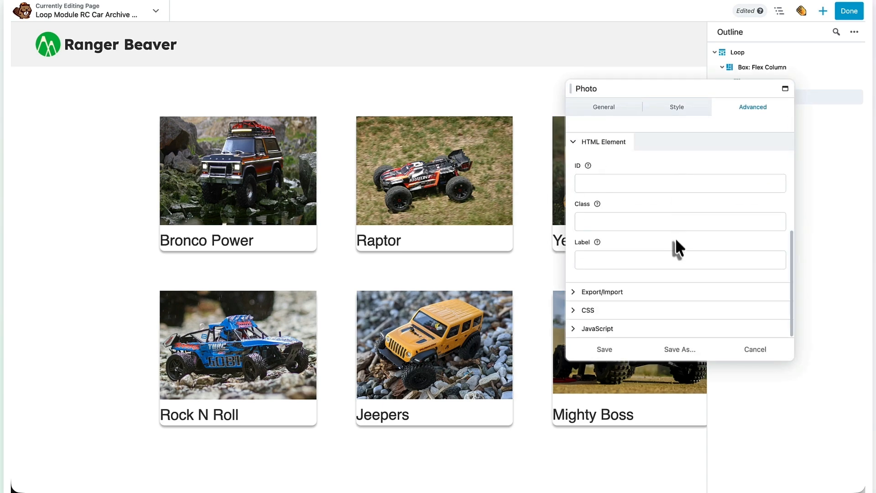
click(677, 115)
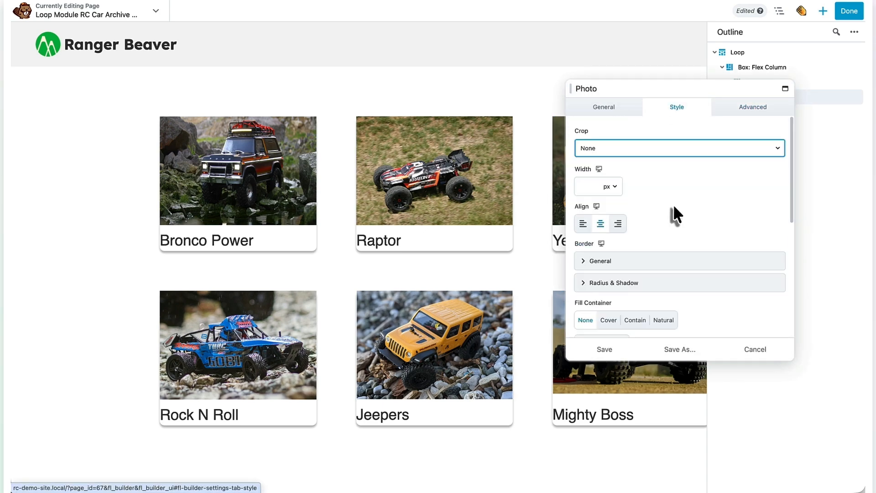
click(660, 284)
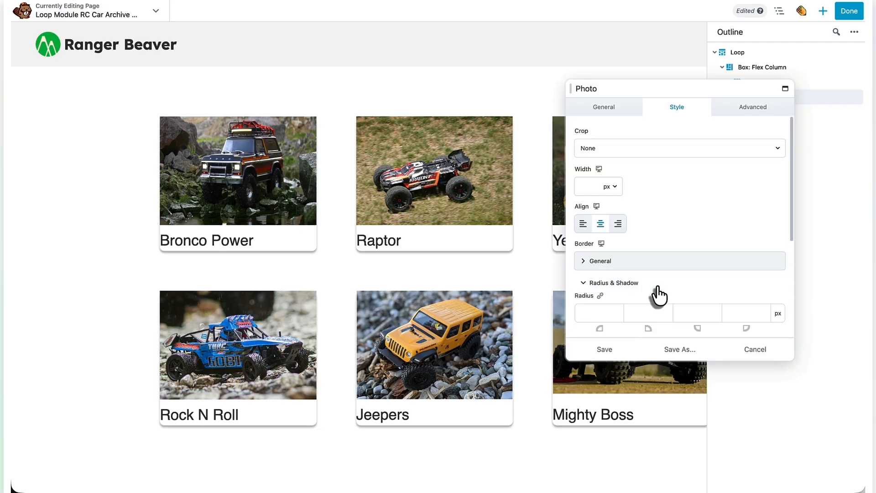
click(614, 317)
text(9)
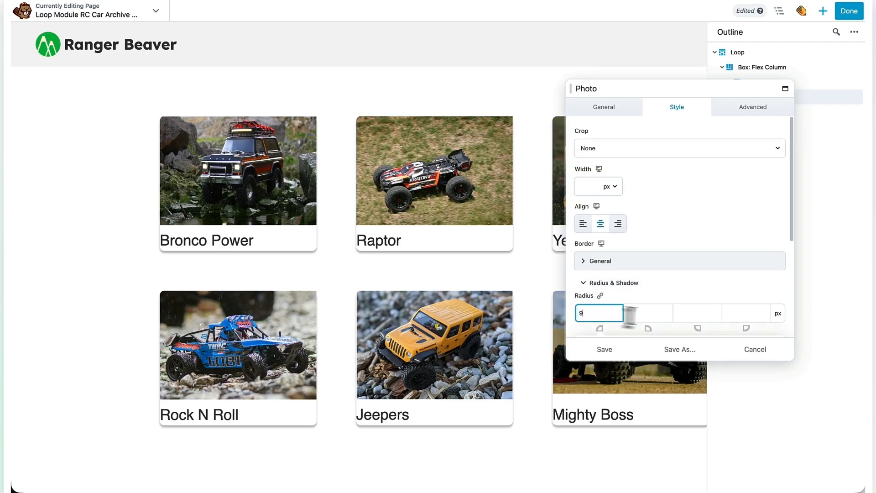
click(656, 314)
text(9)
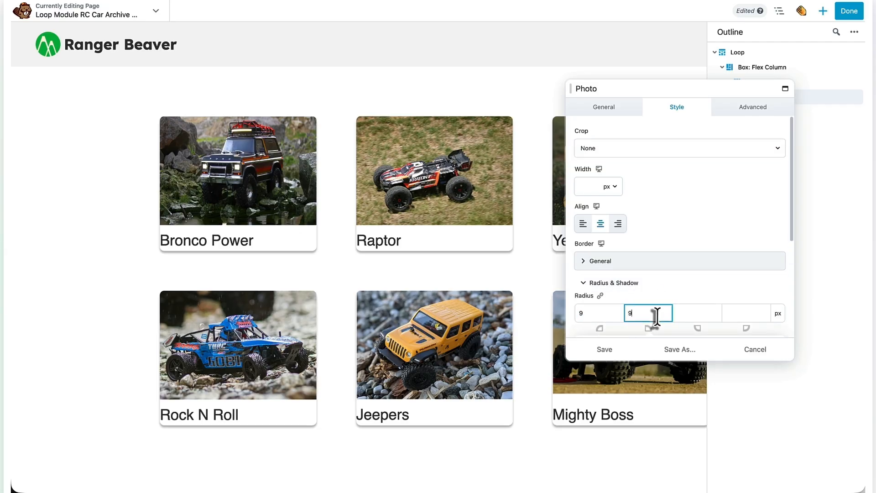
click(603, 350)
- Set the font family of the Loop's title heading to Lexend
mouse_move(615, 238)
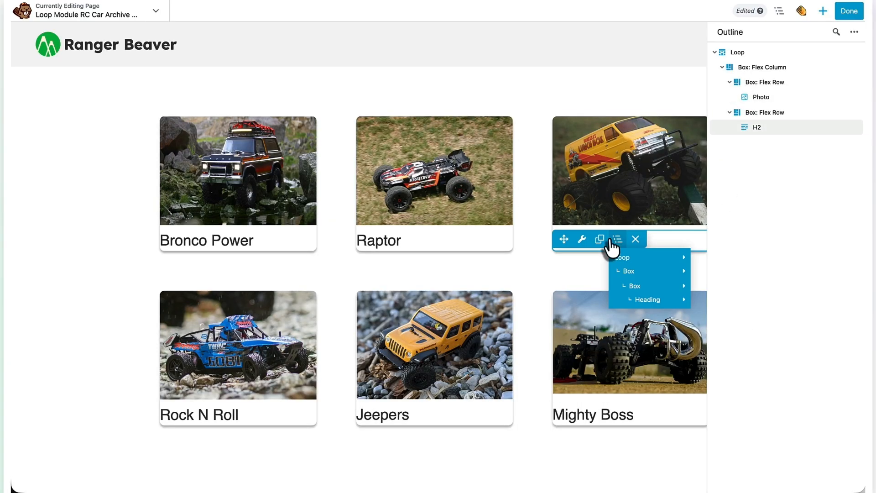
click(663, 249)
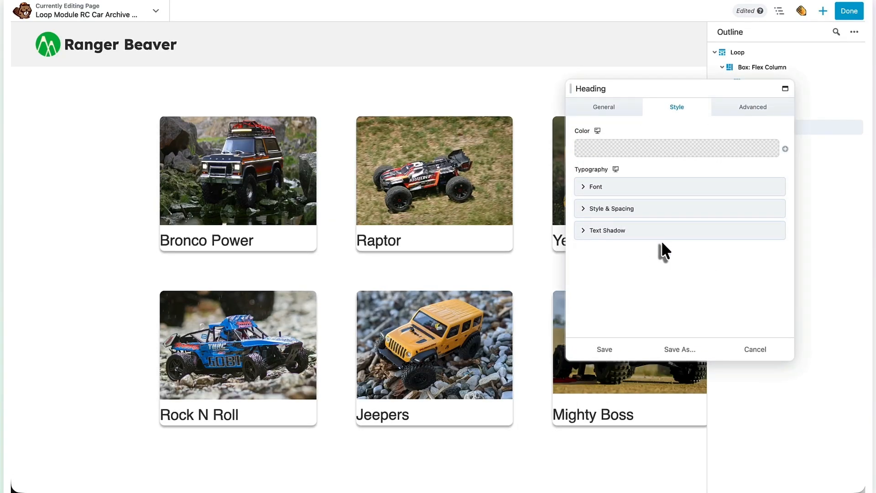
click(593, 187)
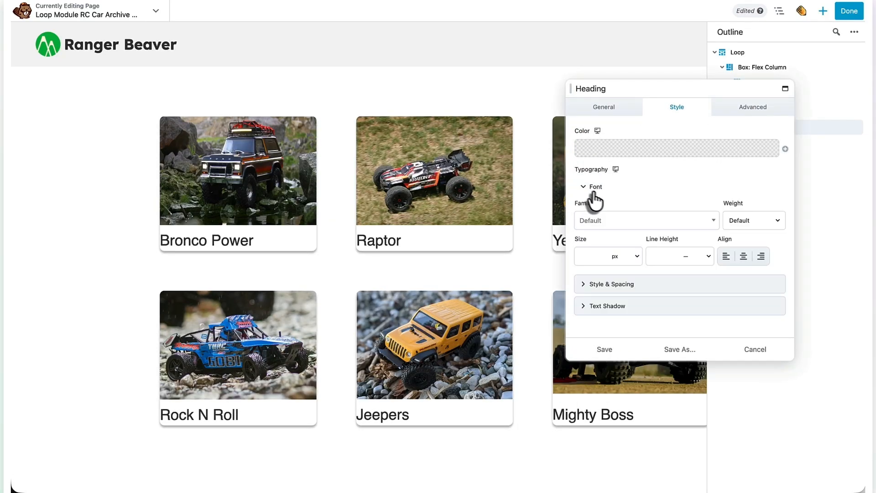
click(605, 224)
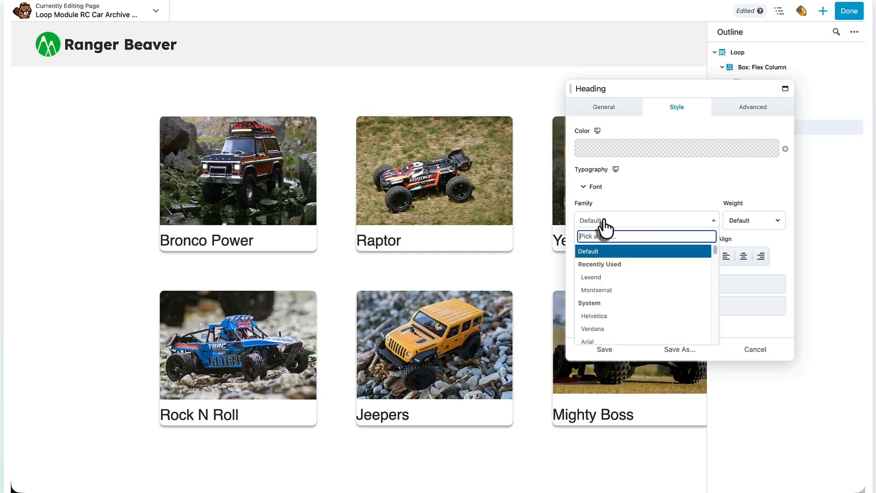
click(593, 277)
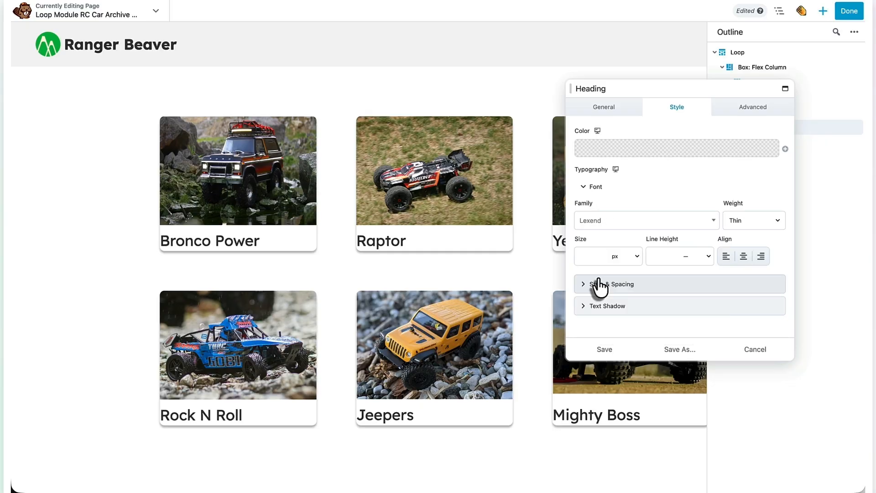
- Set the Loop title heading's font weight to Bold and its size to 16 px
click(733, 219)
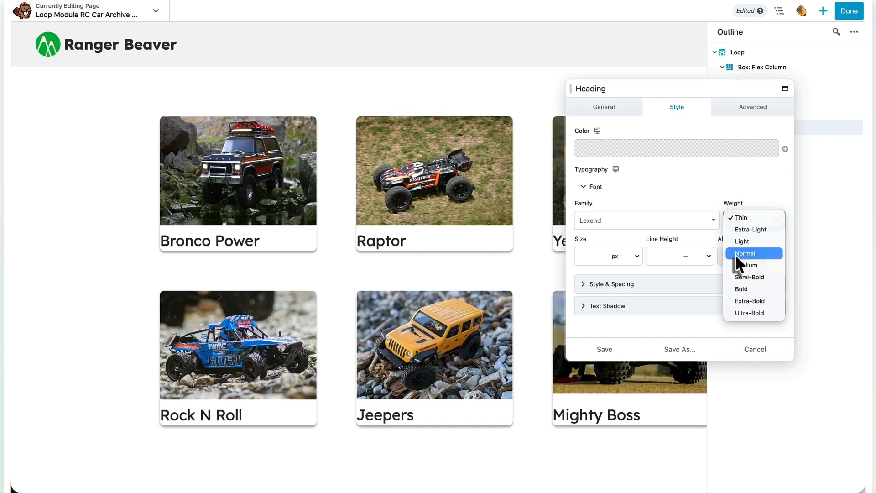
click(739, 290)
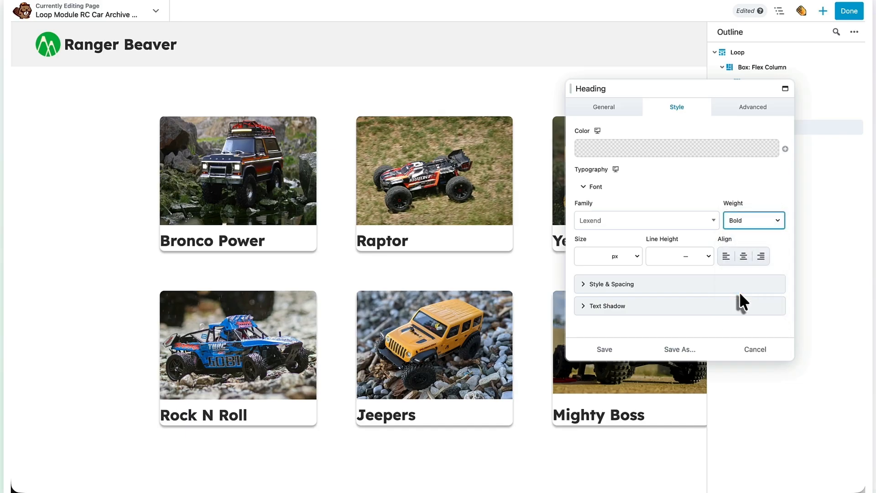
click(599, 257)
text(14)
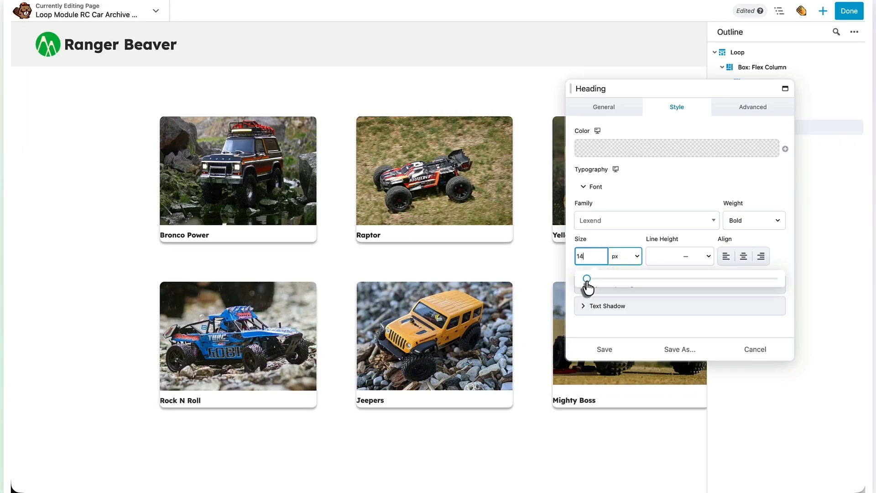
drag(587, 281, 589, 283)
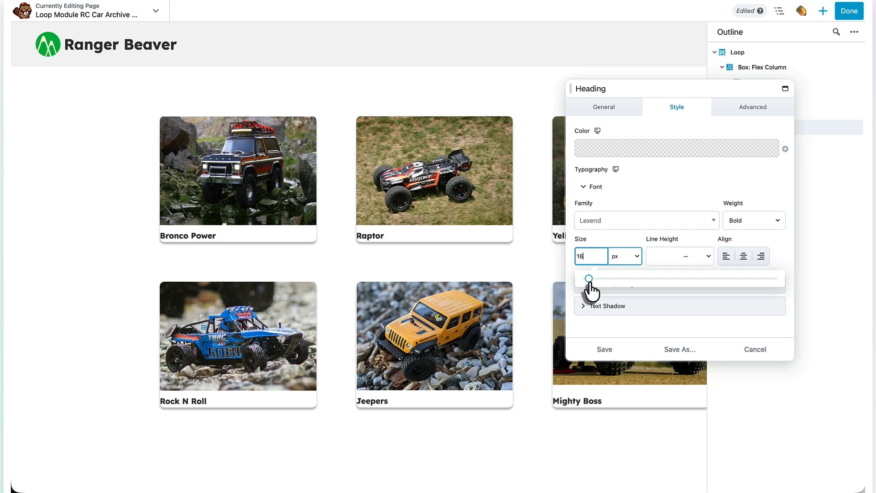
- Give the title heading a left margin of 15 px
click(753, 109)
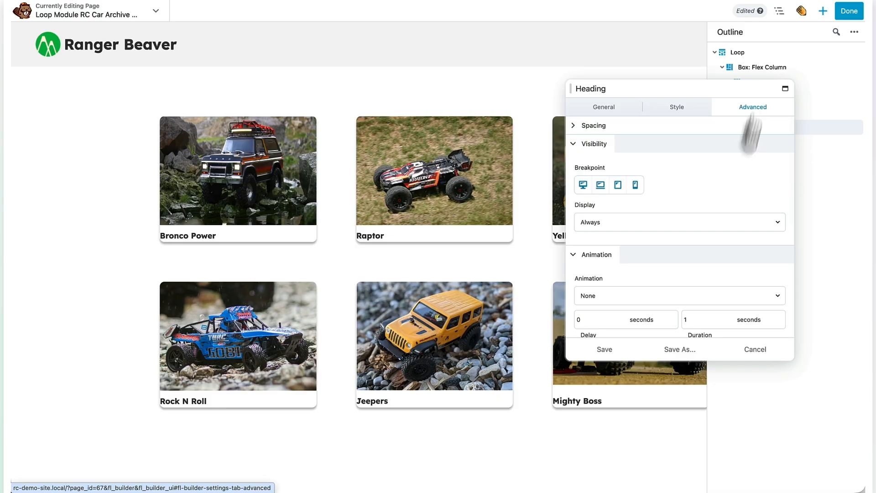
scroll(707, 172, down, 1)
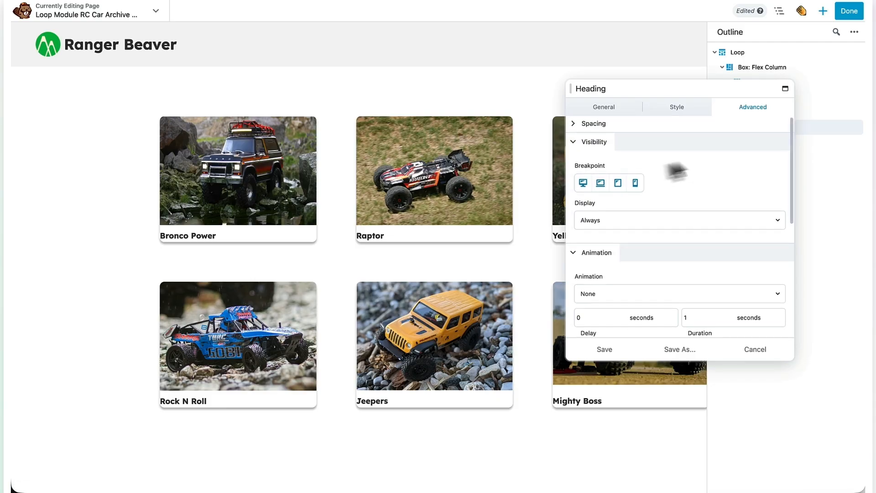
click(574, 143)
click(574, 125)
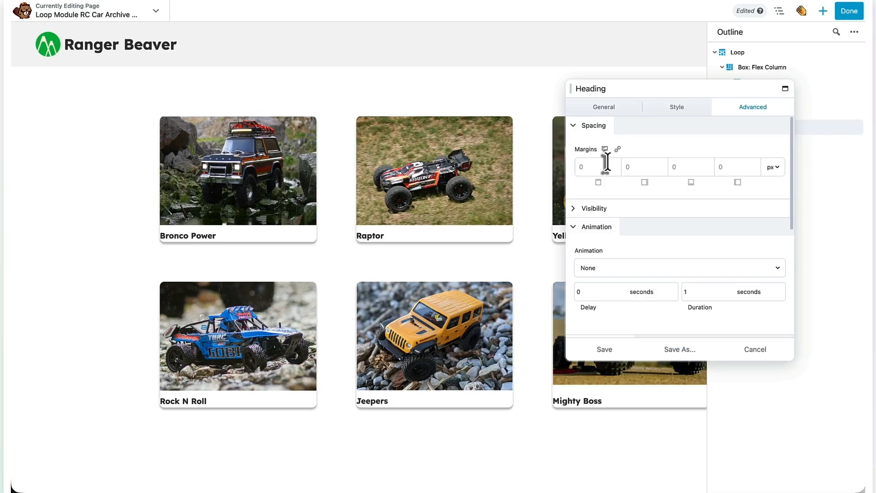
click(720, 167)
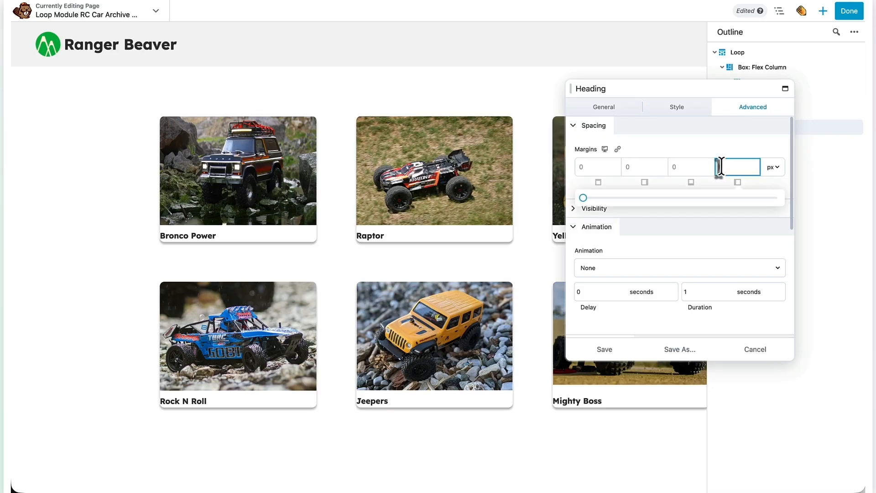
text(16)
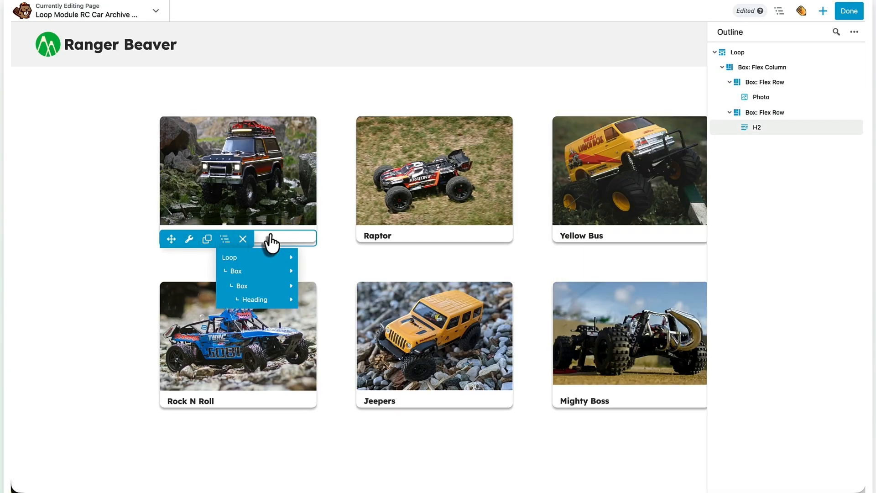
- Change the title heading's font weight to Ultra-Bold and save the module
click(273, 243)
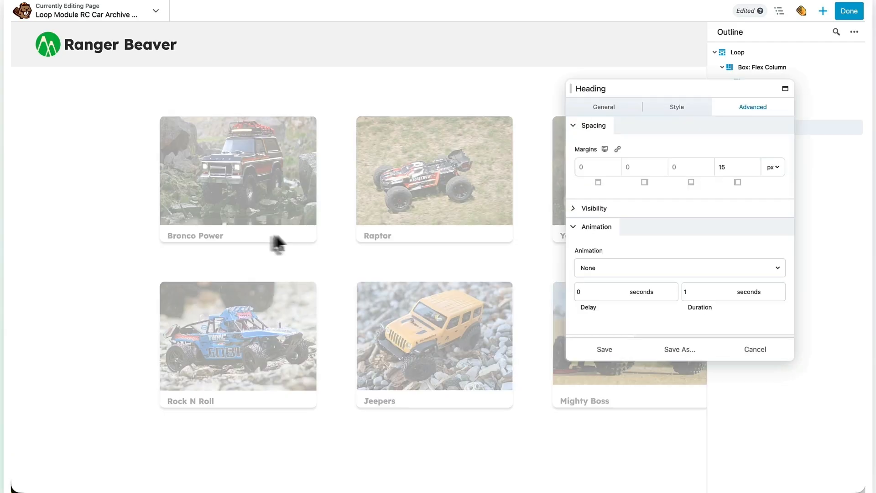
click(660, 109)
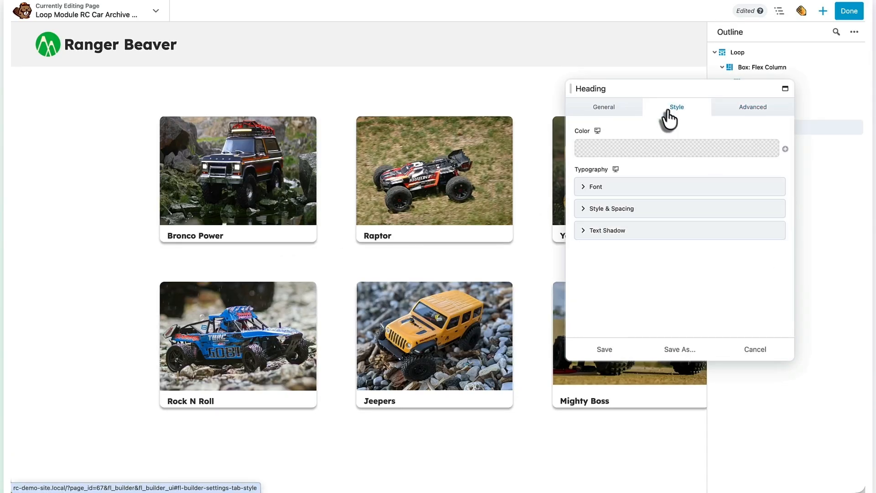
click(657, 188)
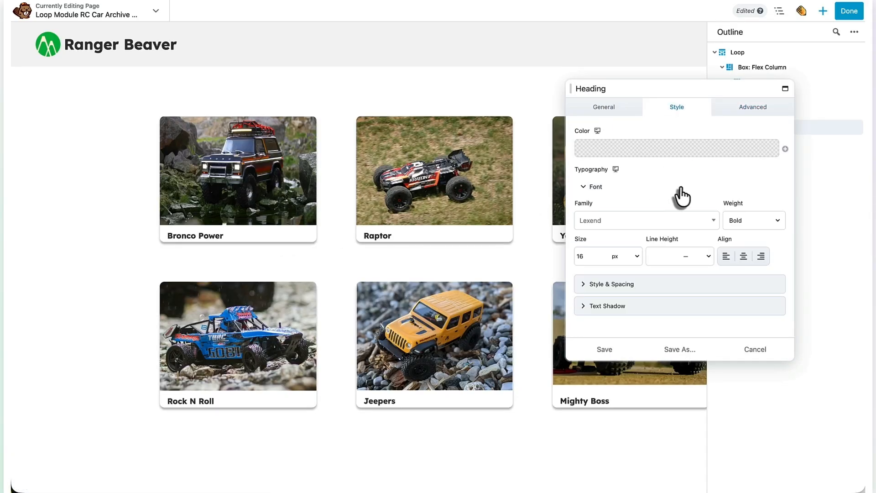
click(747, 217)
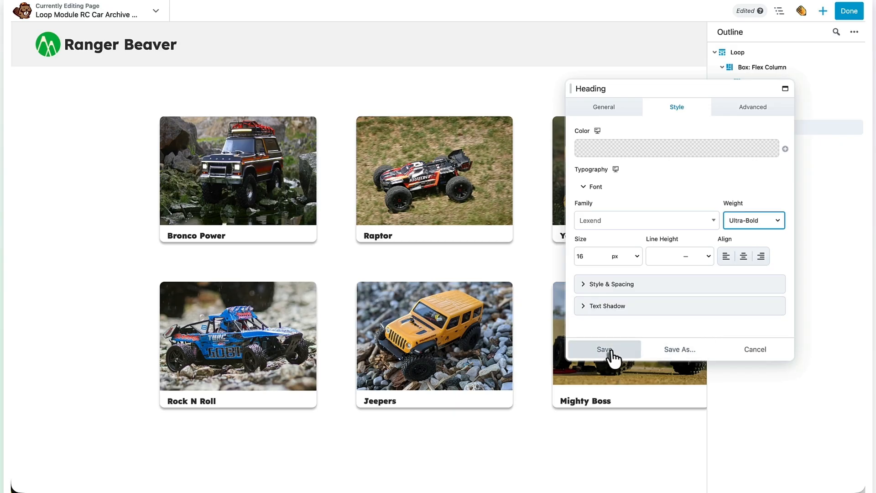
click(610, 352)
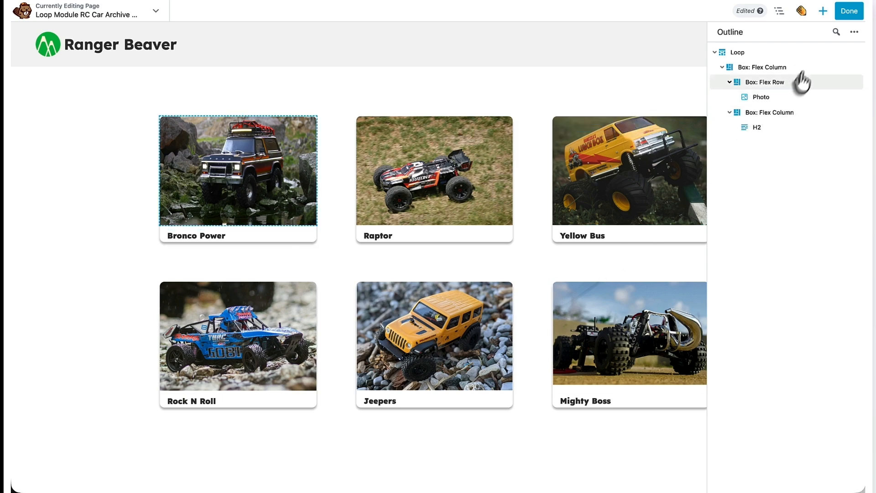
- Add a Box below the title heading and lay it out as a grid of 2 columns and 2 rows
click(822, 13)
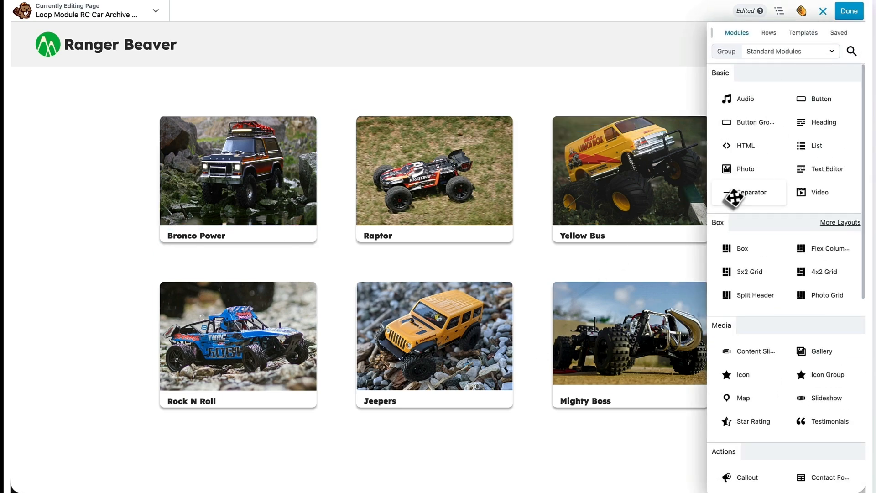
drag(726, 241, 219, 269)
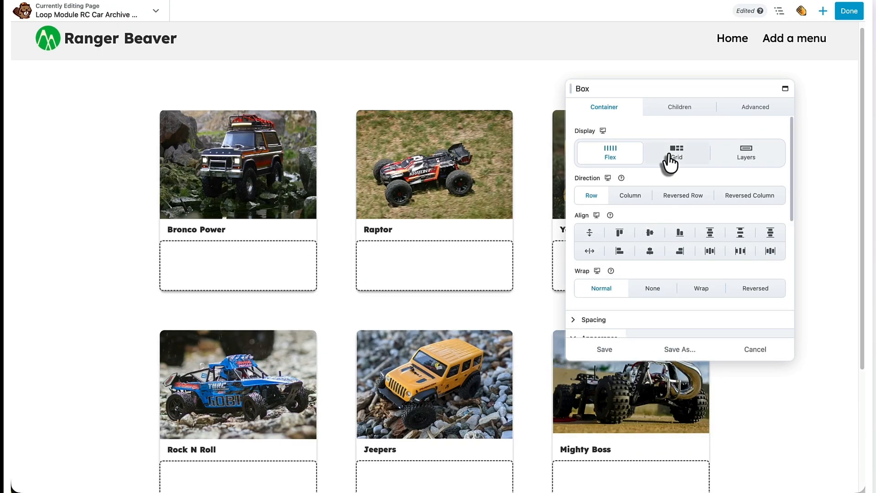
click(668, 157)
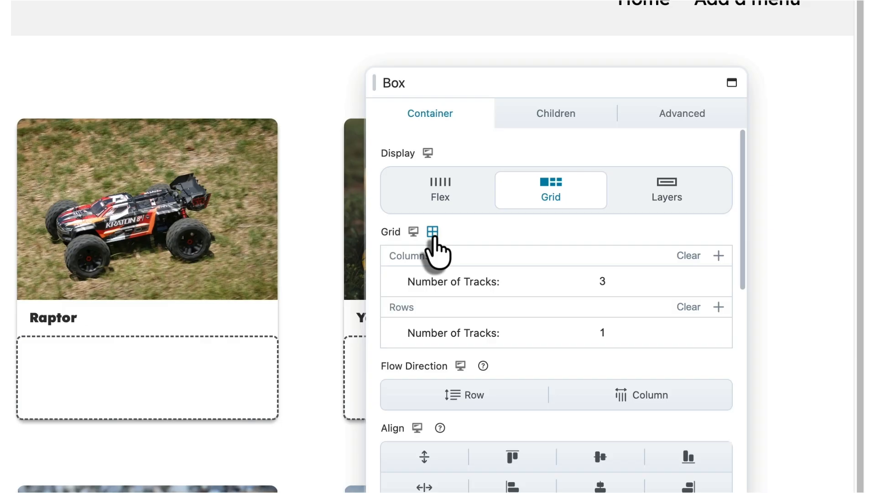
mouse_move(522, 293)
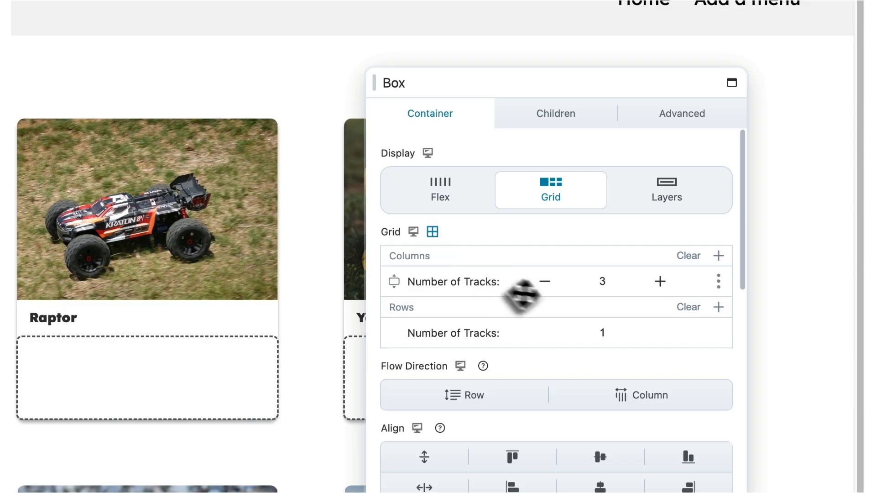
click(549, 279)
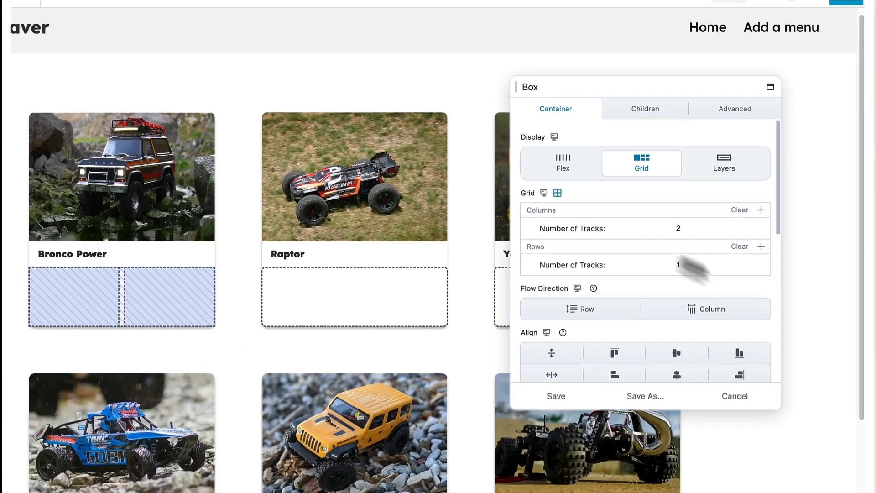
click(662, 329)
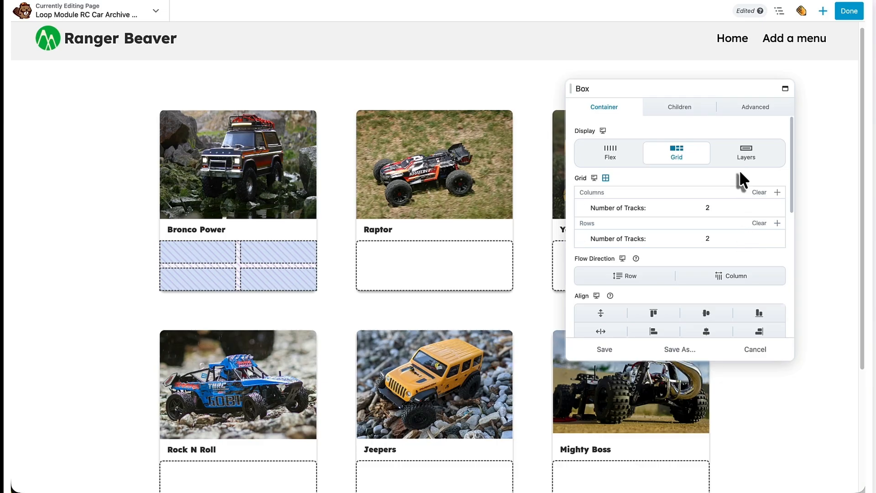
- Set linked margins of 15 px on all sides of the grid box and save it
click(743, 108)
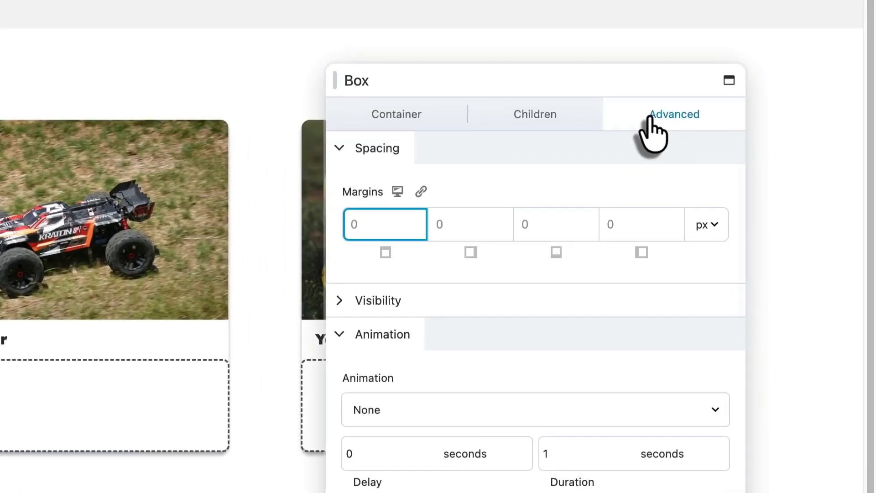
text(15)
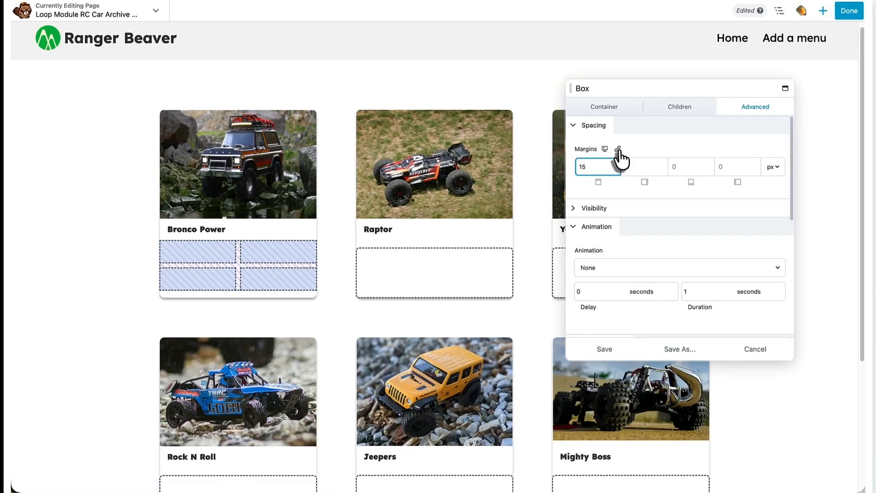
click(618, 149)
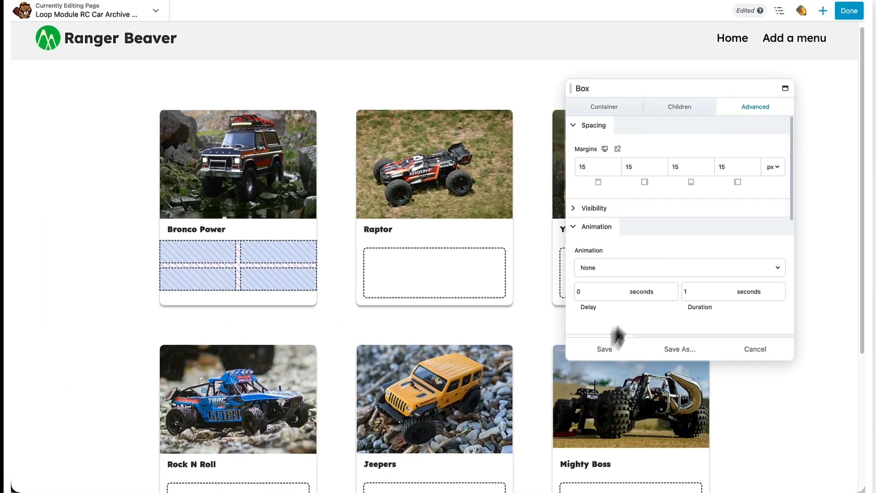
click(607, 349)
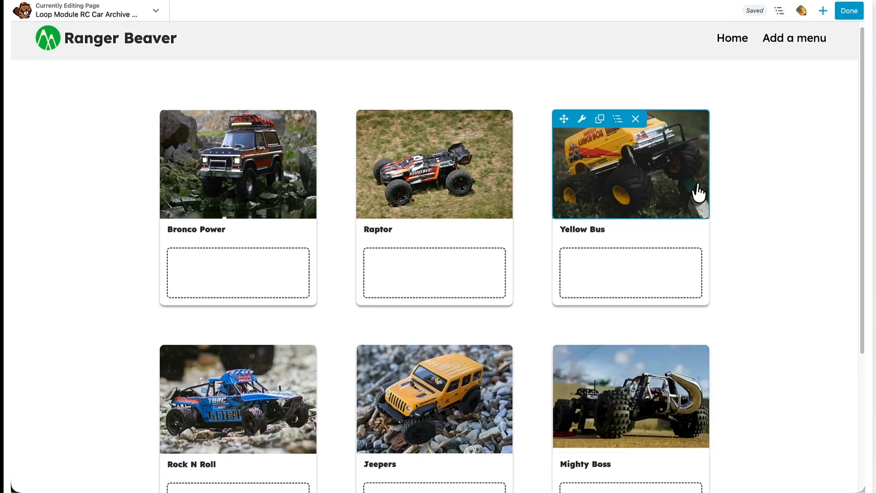
- Place a new Box in the first cell of the grid box, show the outline and save the new box
click(822, 12)
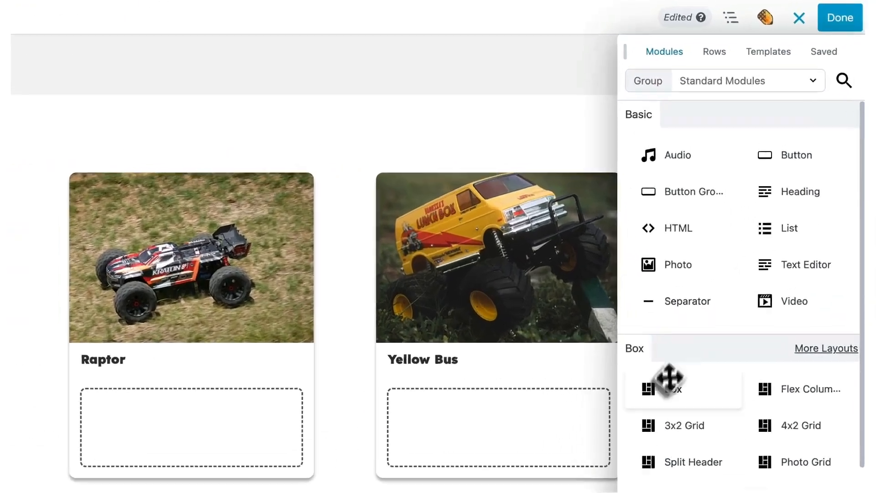
drag(732, 248, 251, 283)
drag(176, 326, 176, 326)
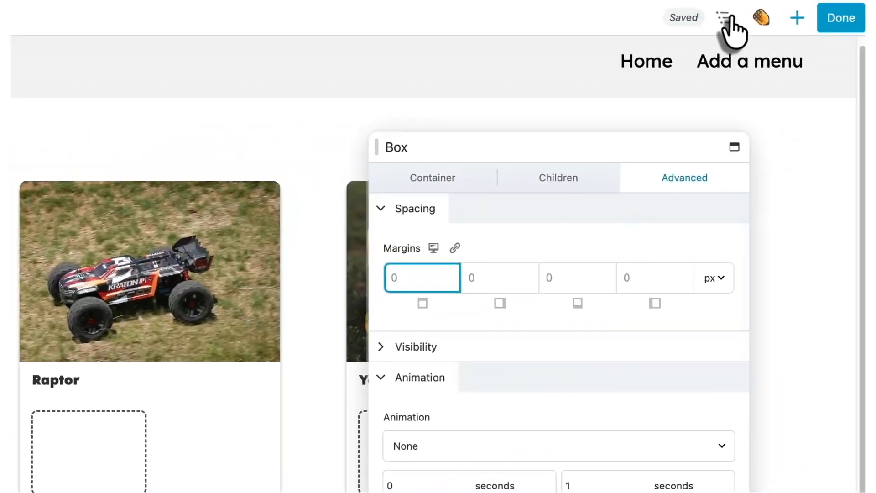
click(722, 19)
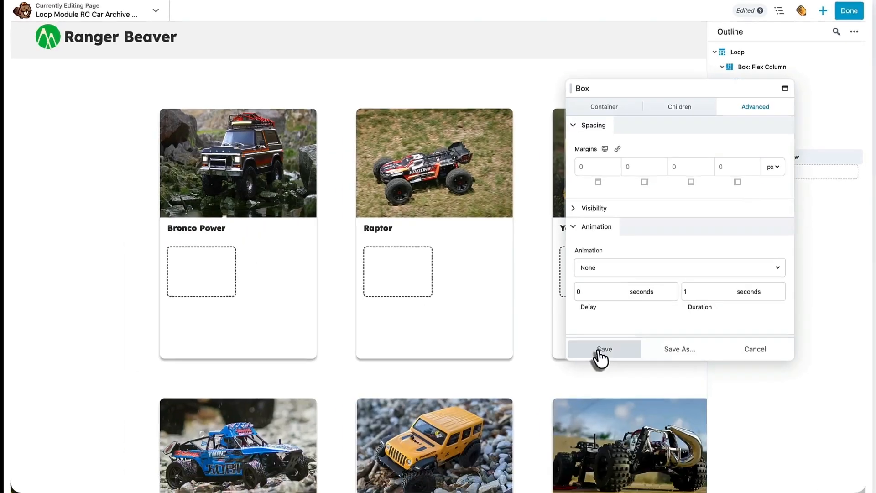
click(521, 462)
- Duplicate the Flex Row box inside the grid three times to fill all four cells
right_click(768, 184)
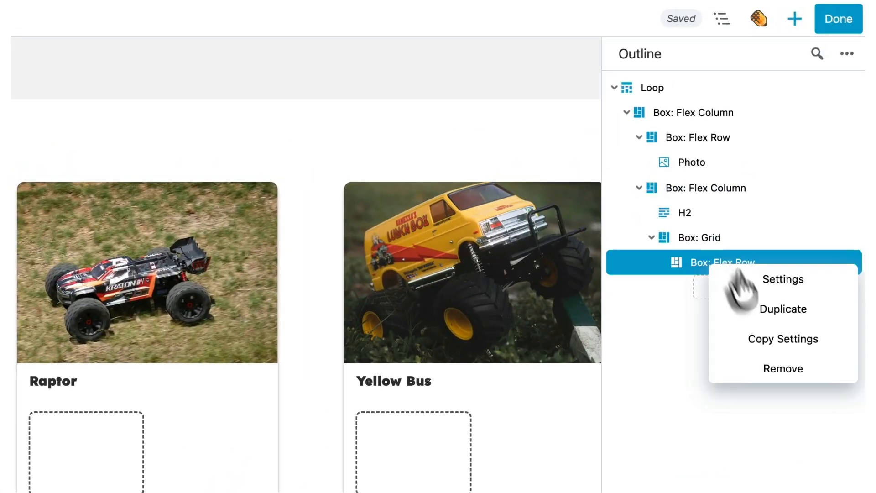
click(794, 216)
right_click(732, 265)
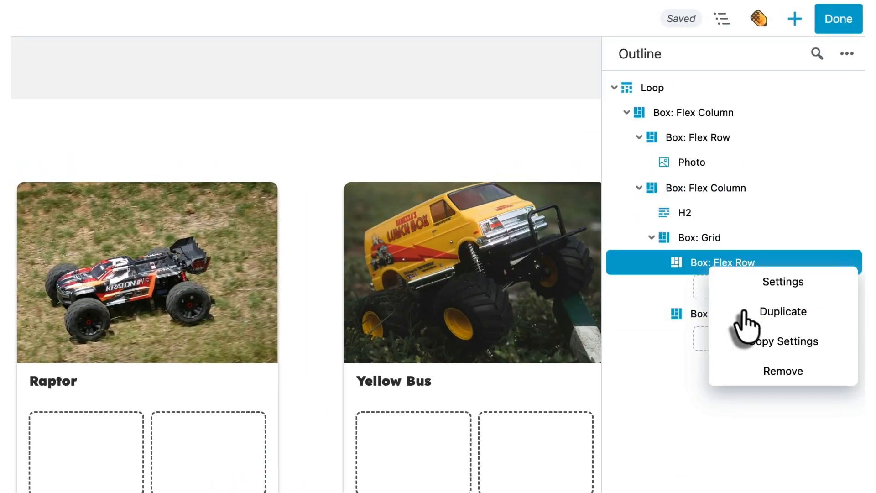
click(705, 309)
right_click(726, 264)
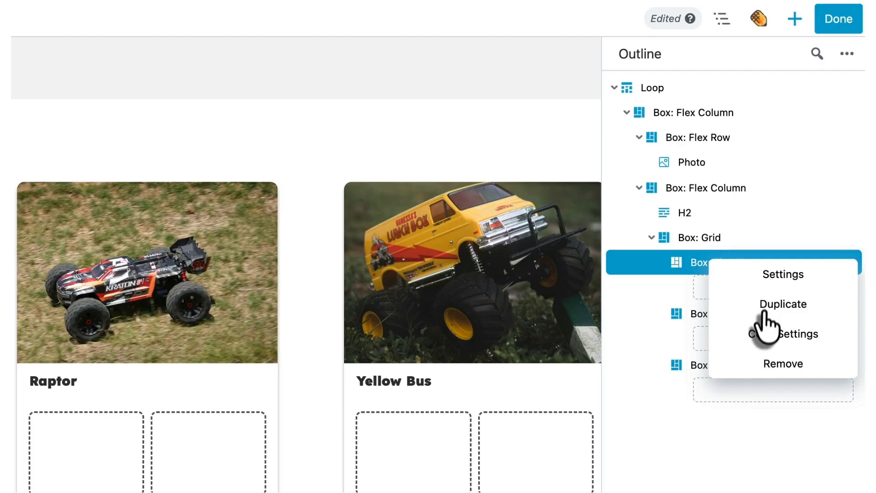
click(748, 303)
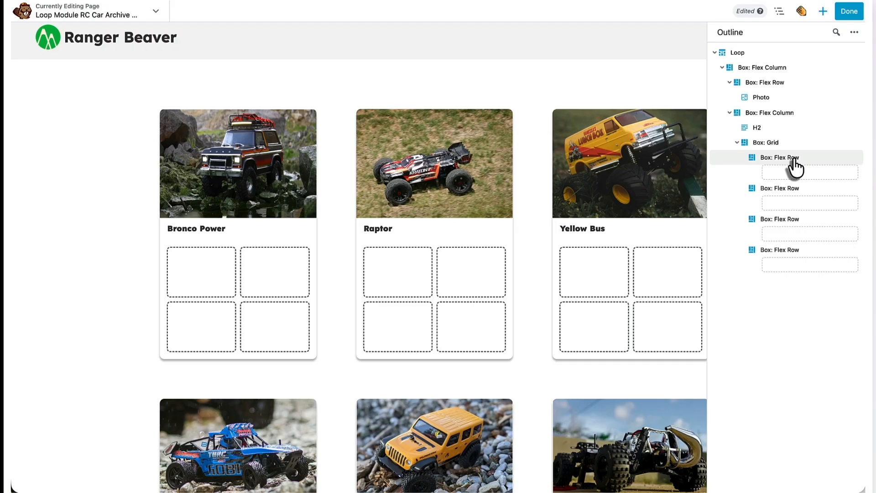
- Duplicate the grid's first Flex Row box, nest the copy inside the first one and duplicate the nested box
right_click(795, 166)
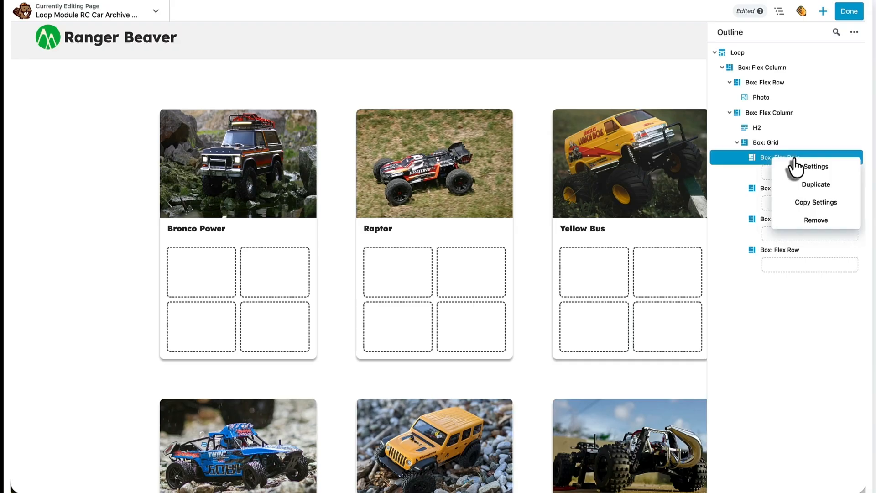
click(806, 191)
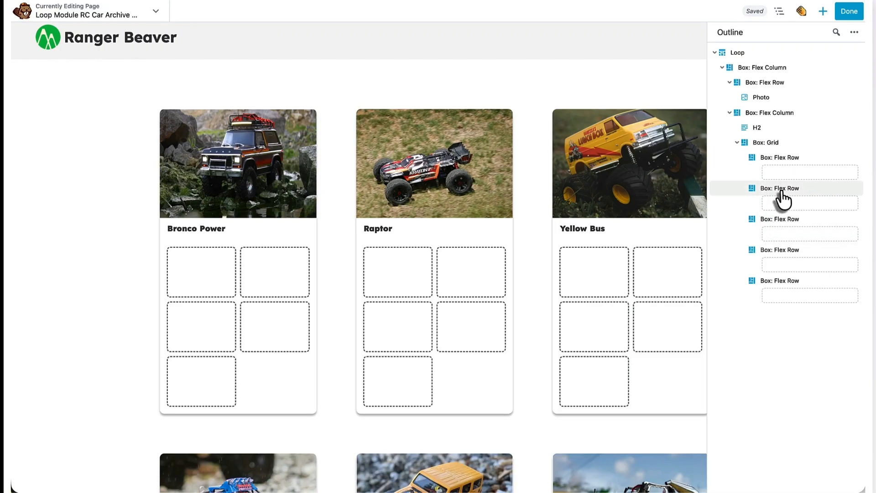
drag(778, 194, 785, 179)
right_click(784, 173)
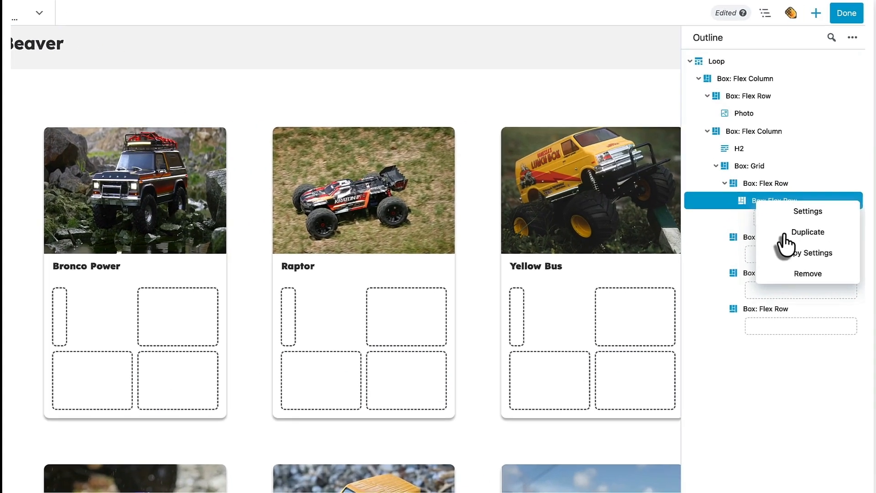
click(806, 198)
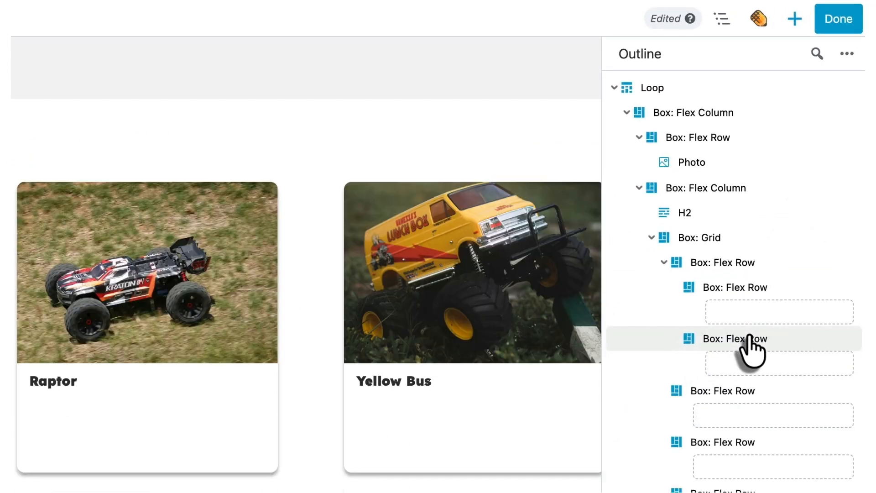
- Change the flex direction of the grid's first box, which holds the two nested boxes, to Column and save it
click(736, 269)
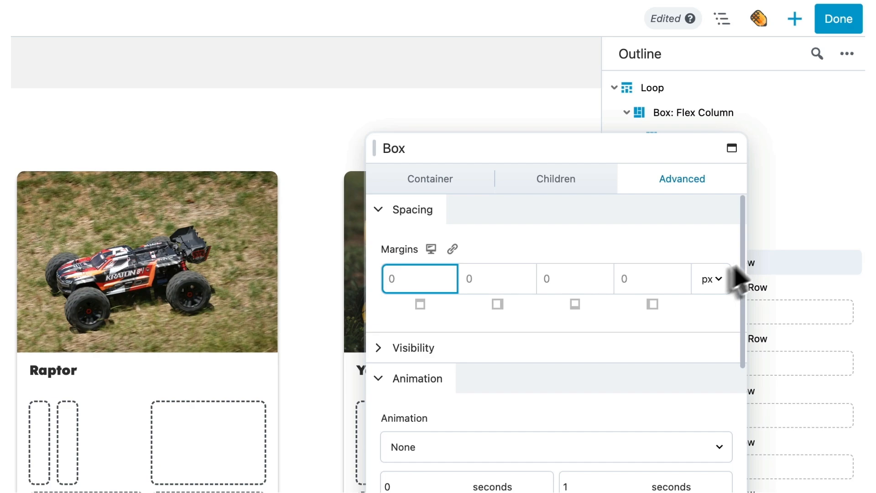
click(445, 183)
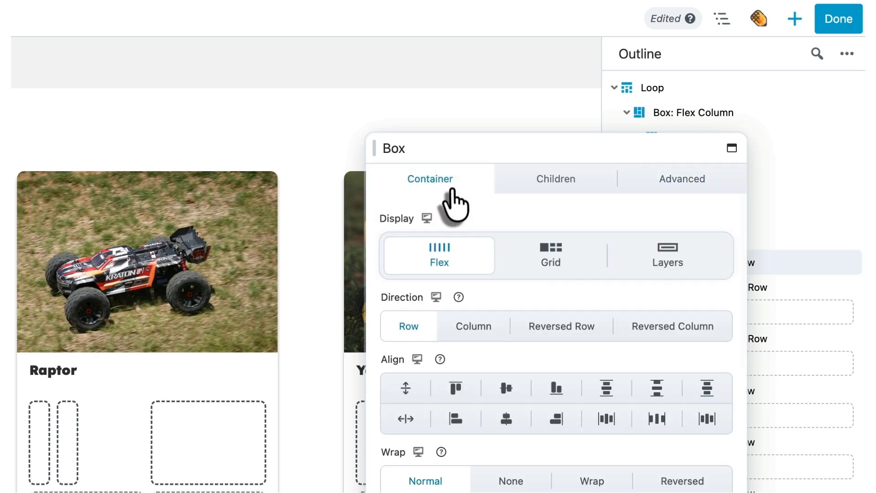
click(468, 338)
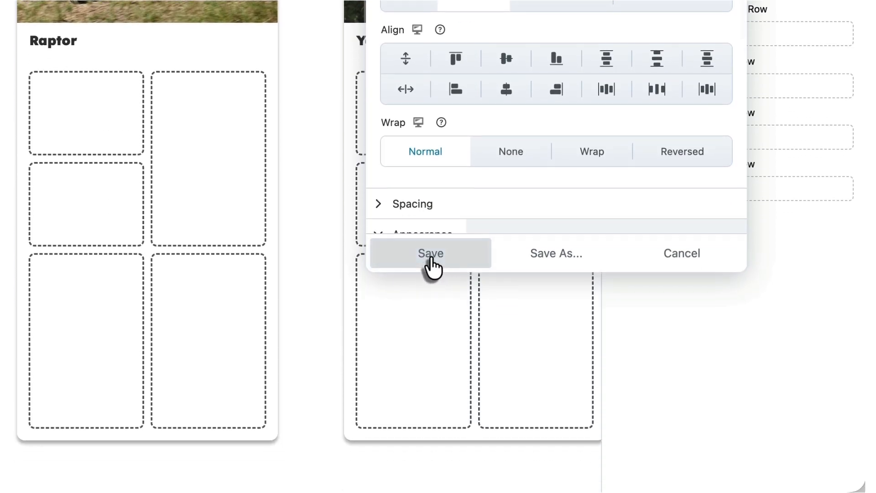
click(430, 254)
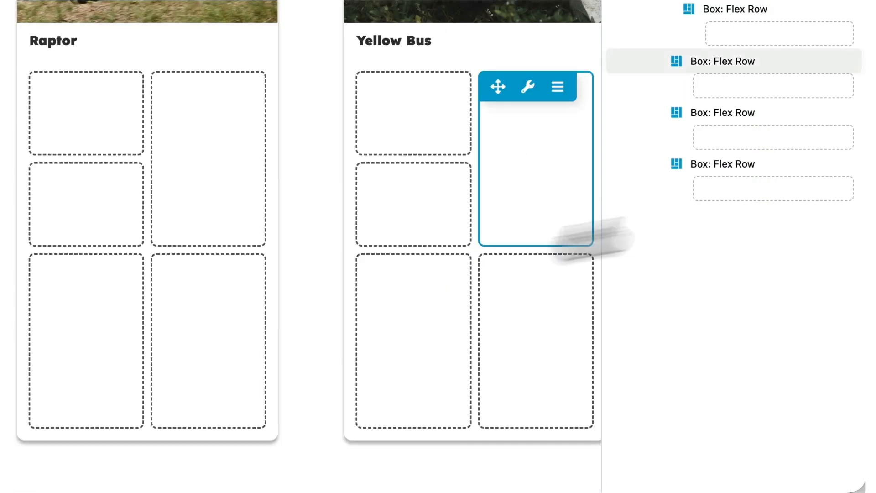
- Label the grid's first box "Top Left" and its second box "Top Right" in the outline
double_click(745, 197)
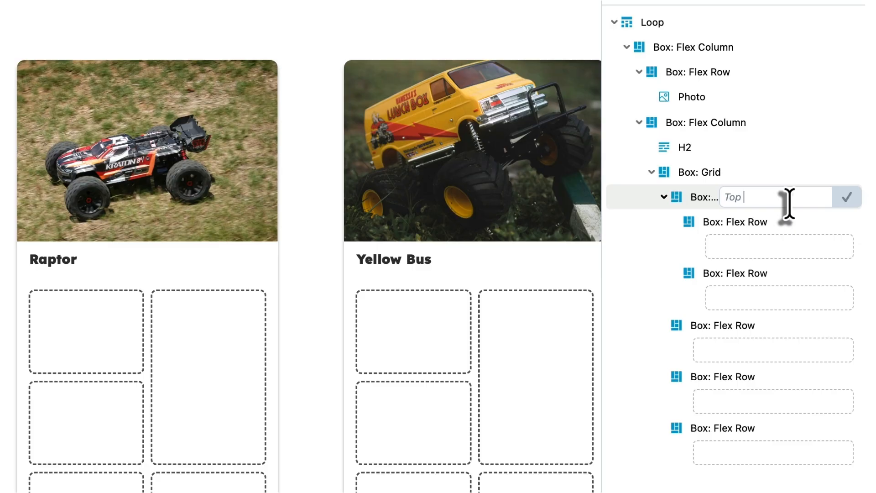
text(Top Left)
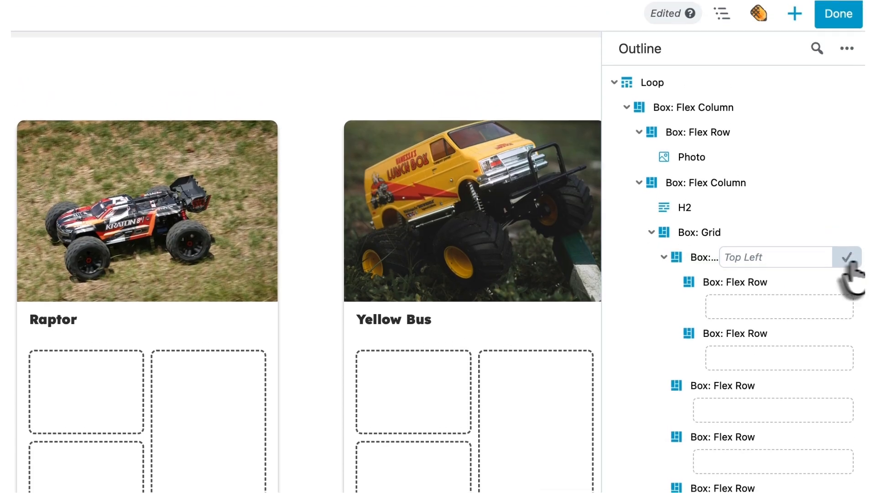
click(847, 199)
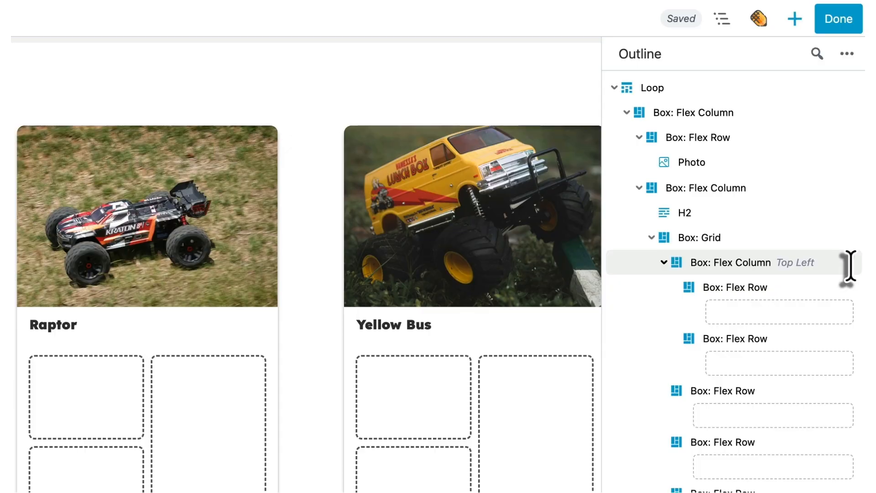
double_click(767, 391)
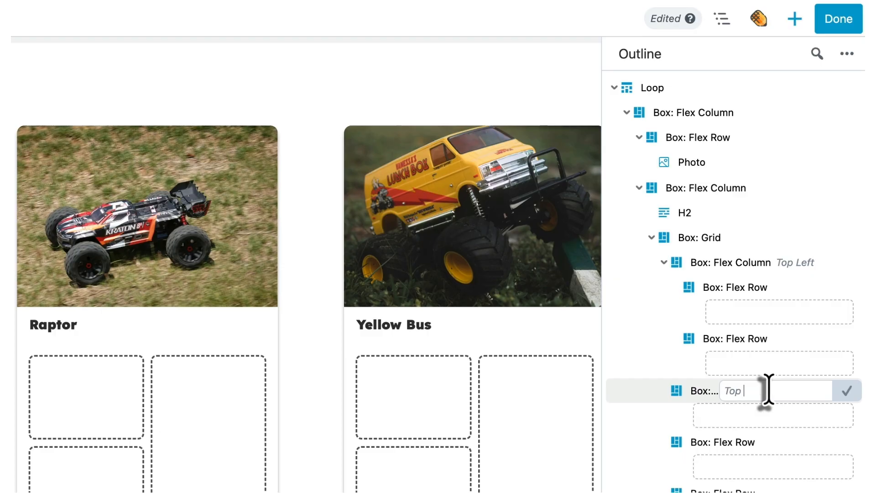
text(Top Right)
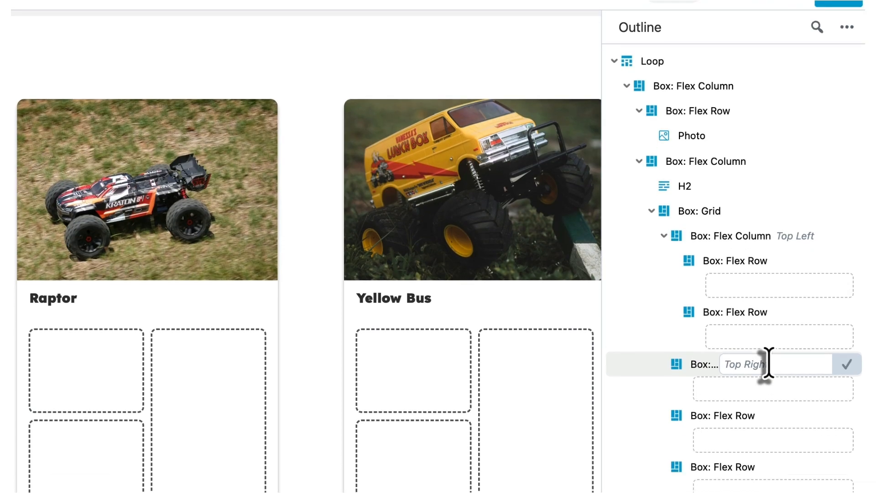
click(847, 391)
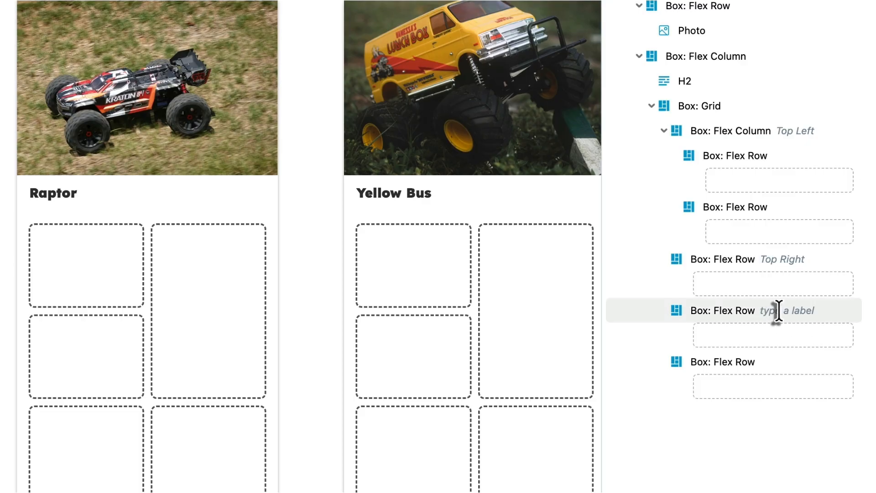
- Label the grid's third box "Bottom Left" and its fourth box "Bottom Right" in the outline
click(778, 311)
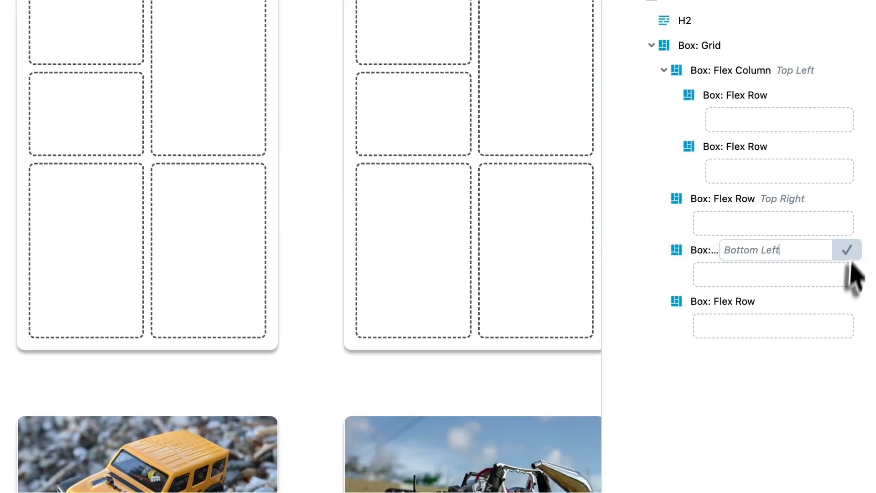
click(847, 311)
click(793, 296)
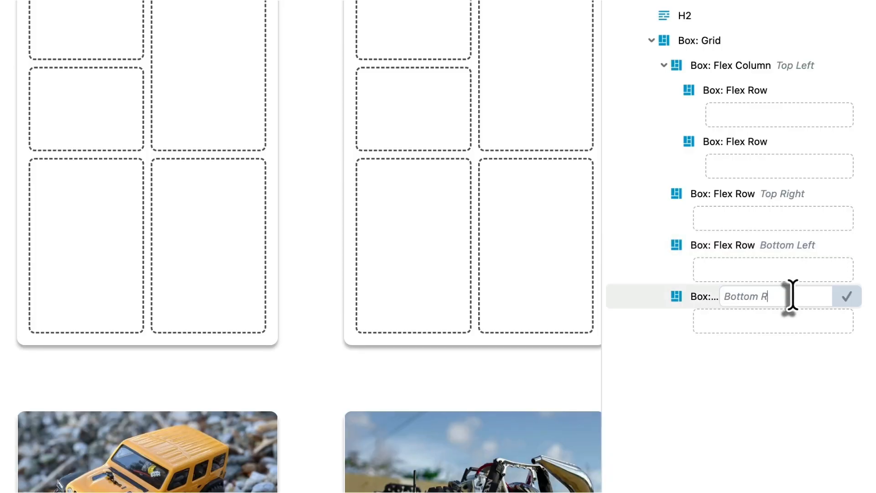
text(Bottom Right)
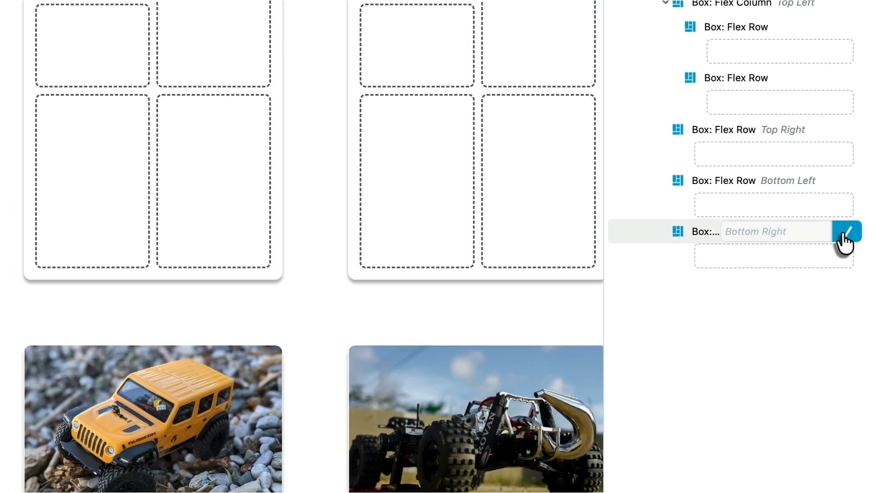
click(848, 296)
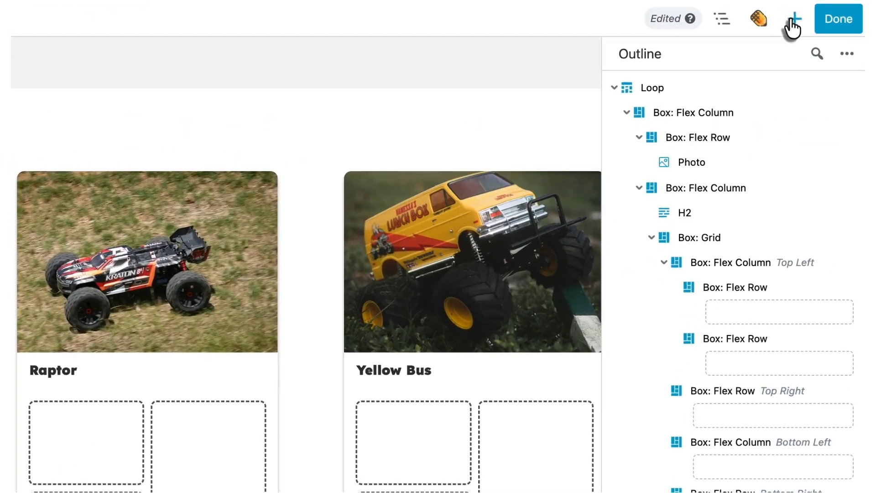
- Add a Photo module to the first nested box of the Top Left cell, using the red gas can image from the media library
click(803, 18)
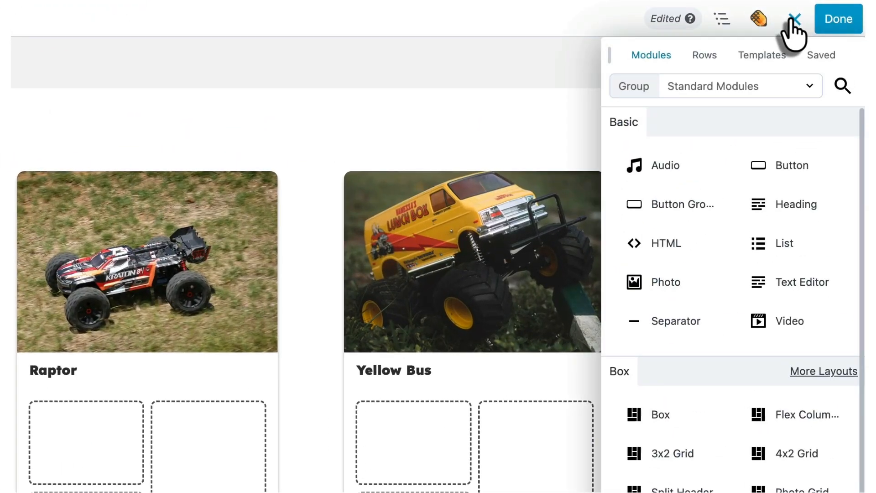
drag(630, 280, 2, 465)
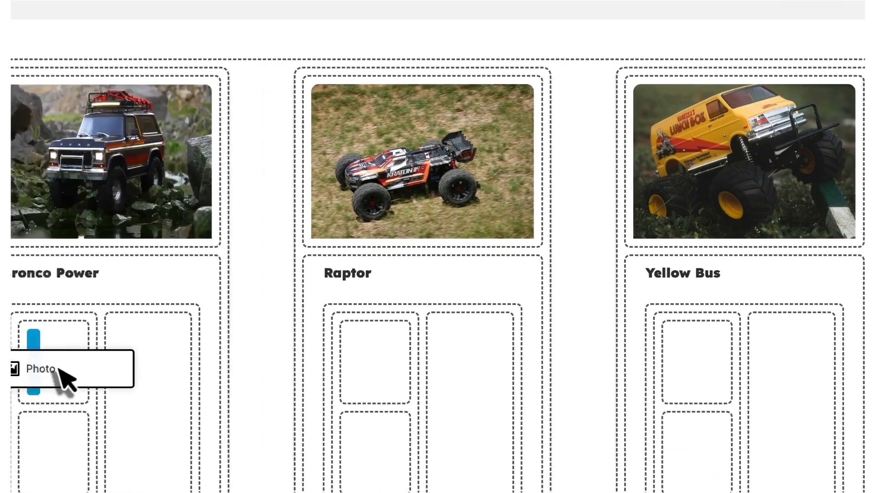
drag(63, 379, 62, 376)
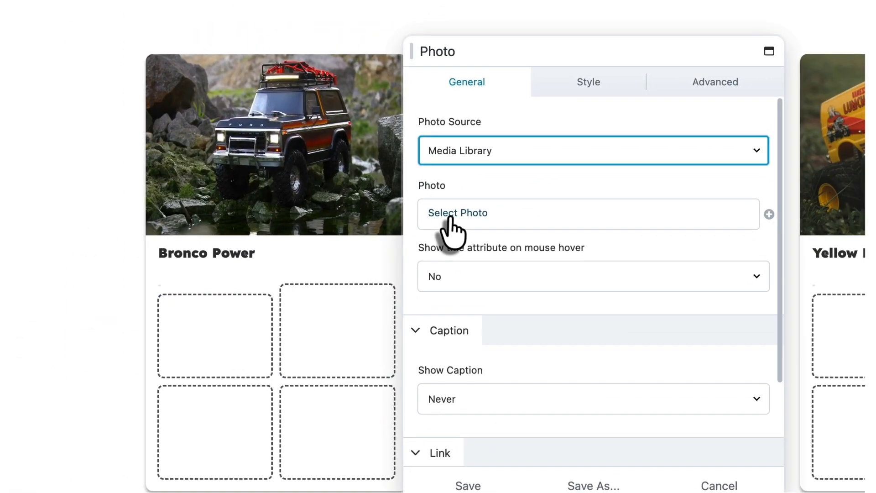
click(570, 148)
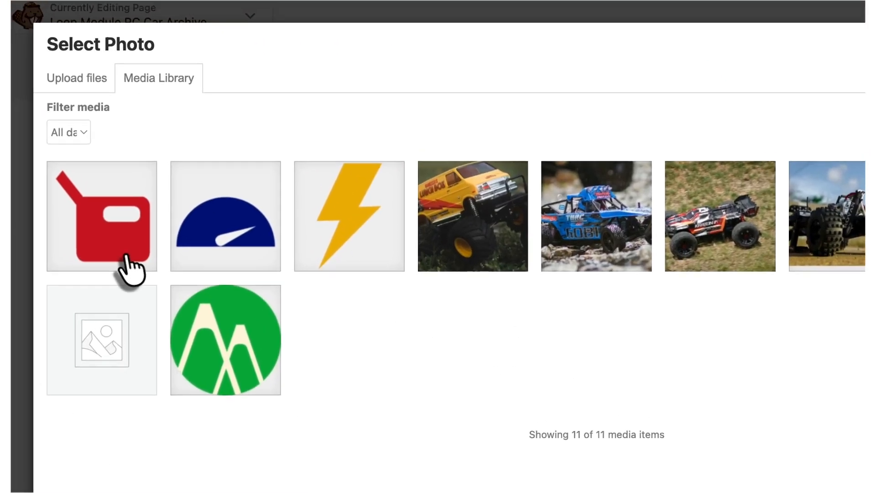
click(49, 169)
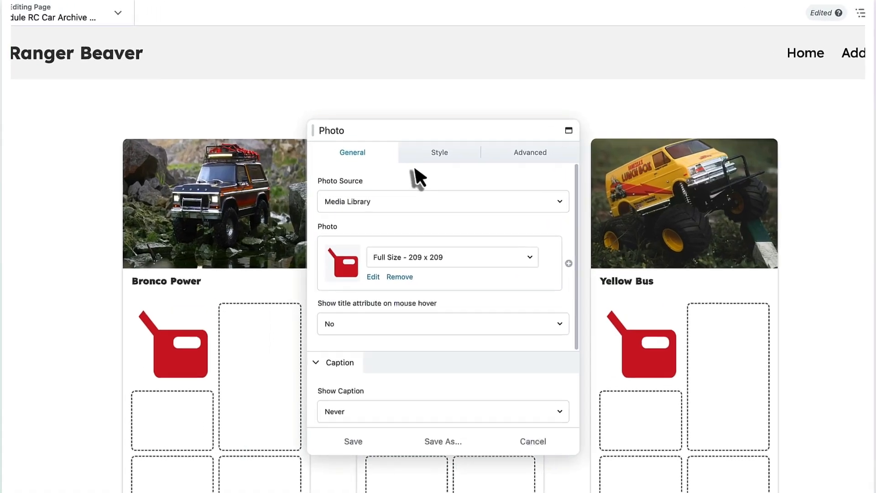
- Set the gas can photo's width to 20 px and save the module
click(418, 156)
click(326, 245)
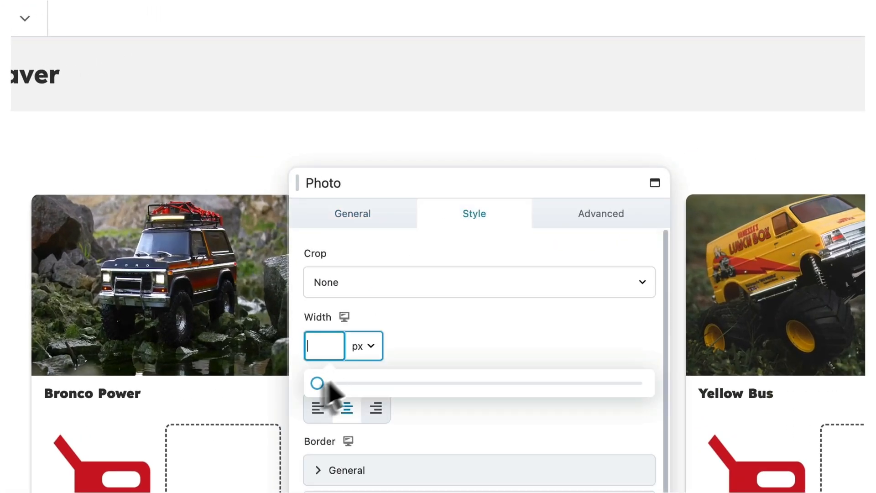
mouse_move(328, 383)
mouse_down()
mouse_move(354, 385)
mouse_move(324, 386)
mouse_up()
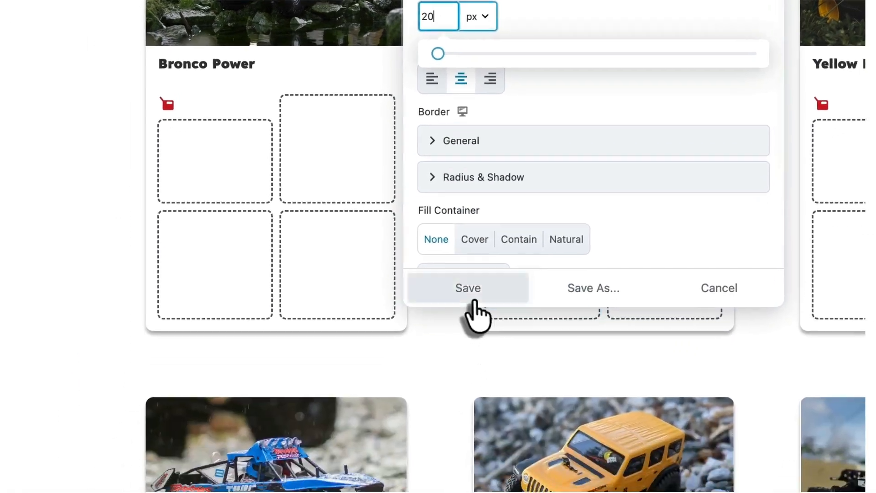
click(365, 492)
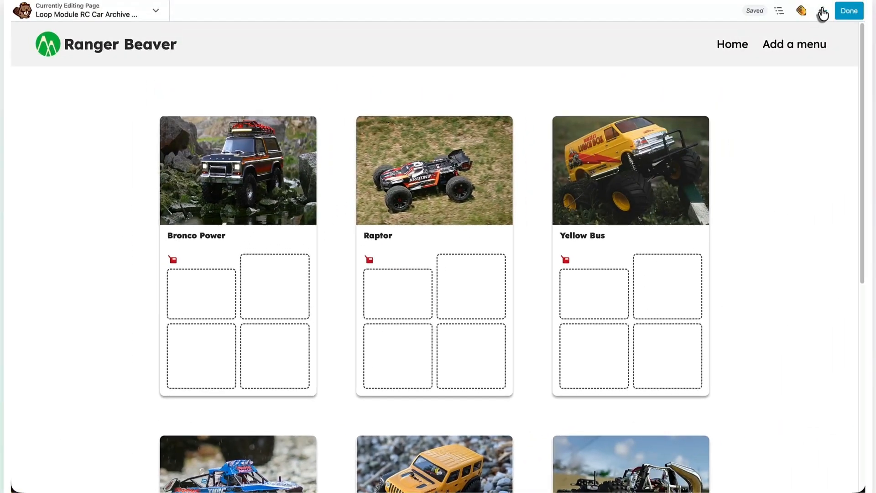
- Add a Text Editor module beside the gas can icon with the text "Gas"
click(820, 12)
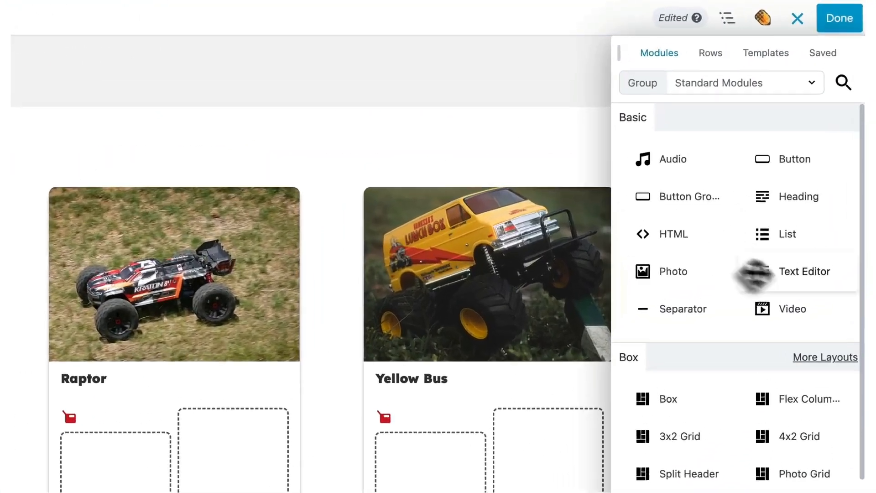
drag(796, 187, 130, 322)
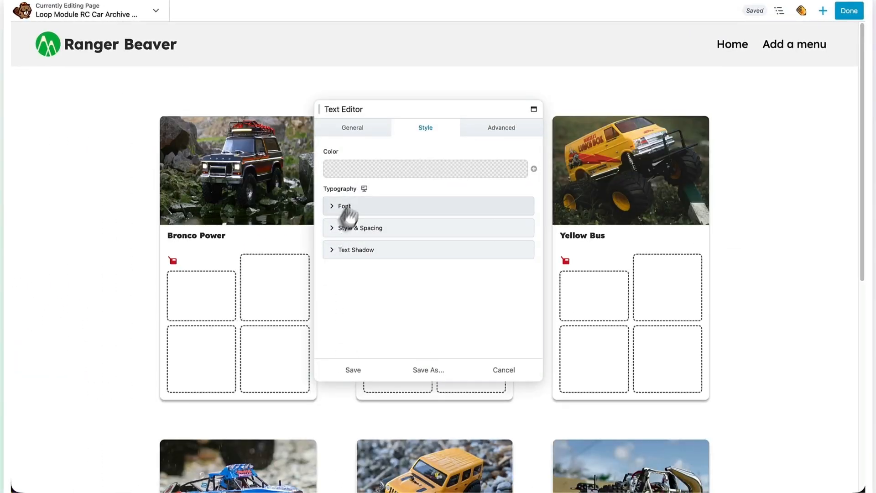
click(353, 132)
click(368, 192)
text(G)
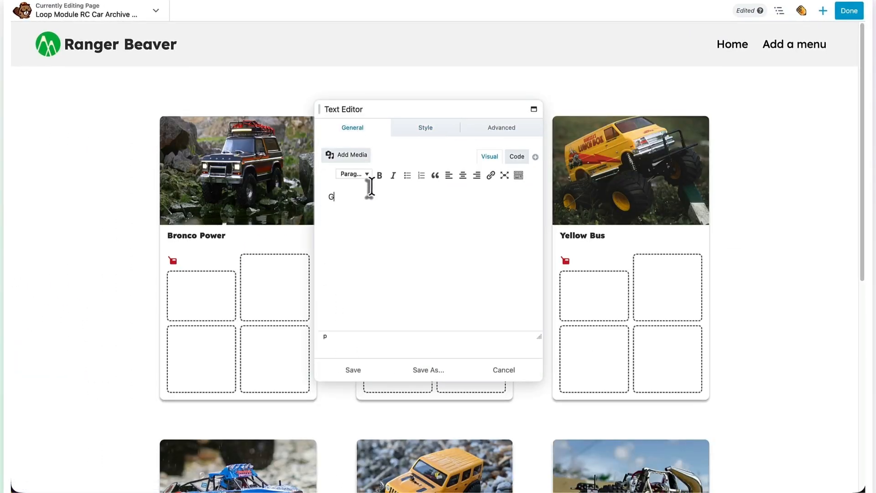
text(as)
- Set the Gas text's font family to Lexend with Normal weight
click(425, 128)
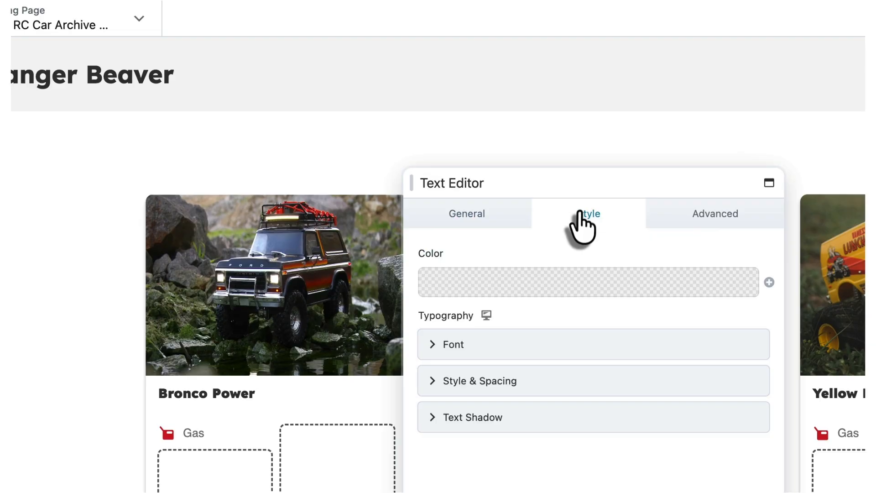
click(540, 344)
click(525, 398)
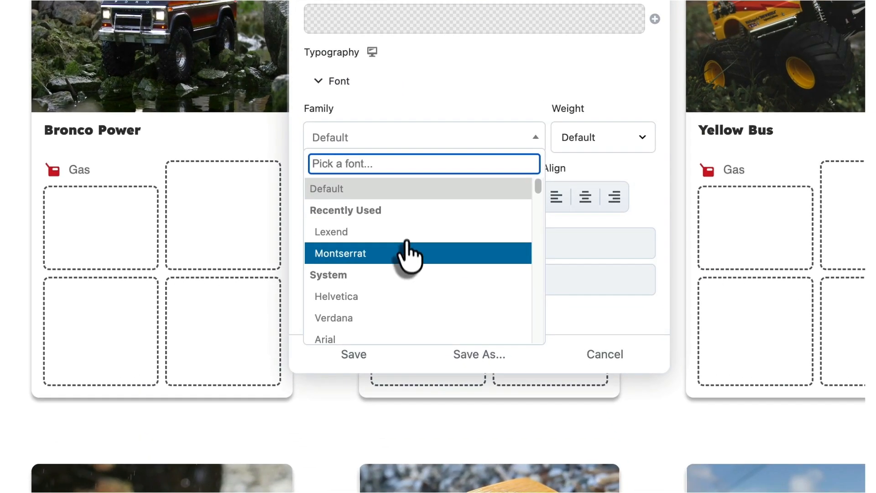
click(410, 232)
click(573, 143)
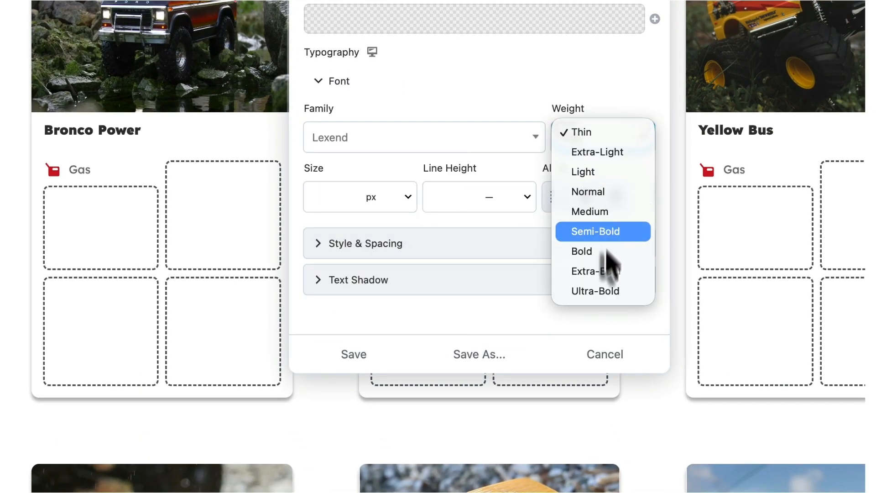
click(607, 194)
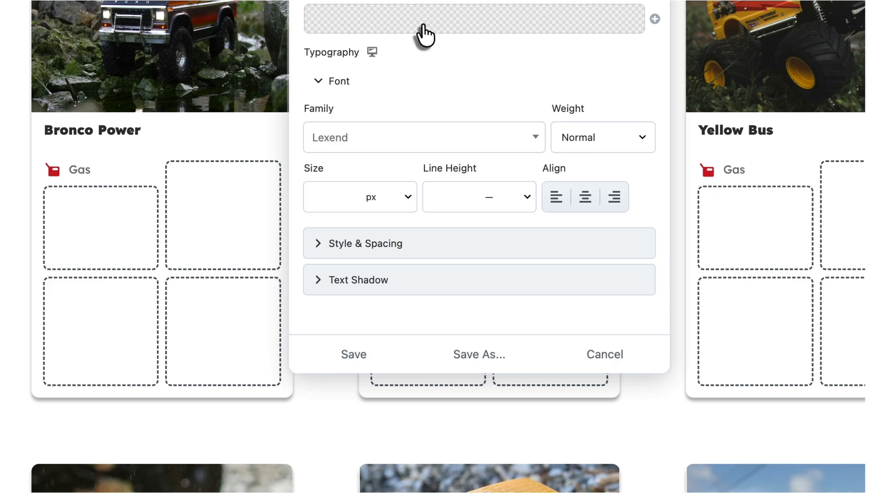
- Set the Gas text's color to black, rgb(0, 0, 0), and save the module
click(425, 34)
click(379, 230)
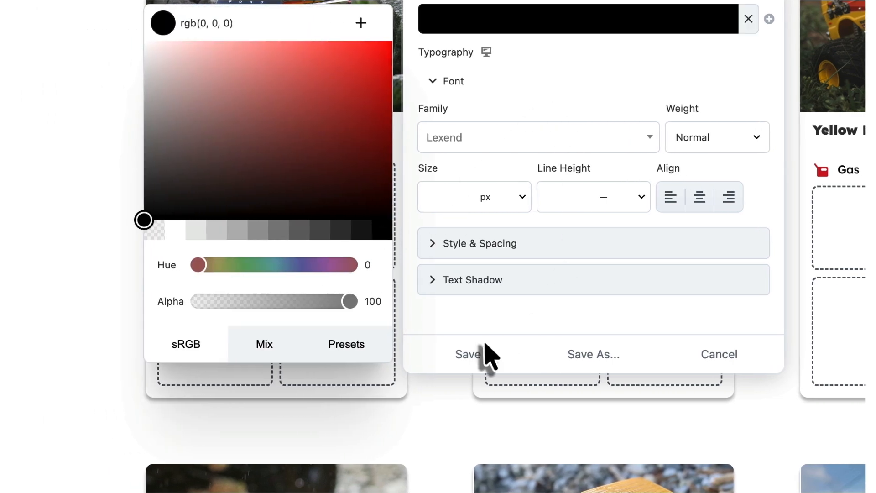
click(471, 354)
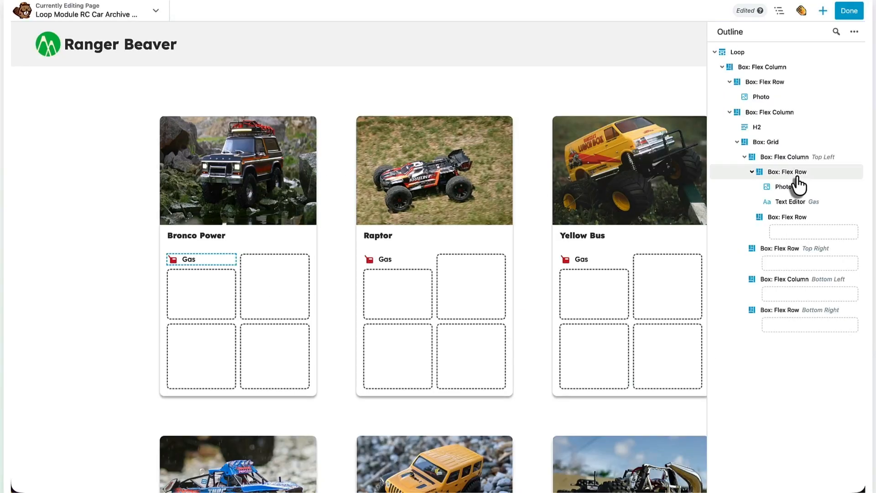
- Set the visibility display of the Flex Row box holding the gas icon and text to Conditional Logic and open its logic settings
click(798, 178)
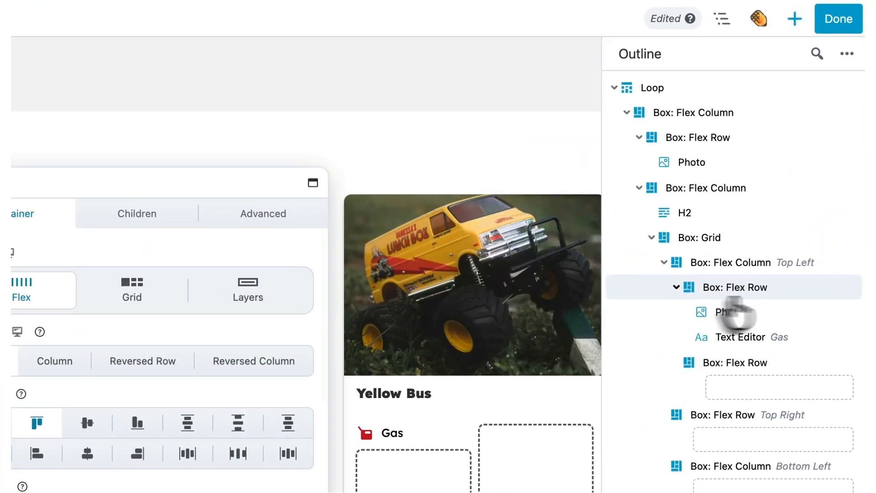
click(299, 221)
click(404, 276)
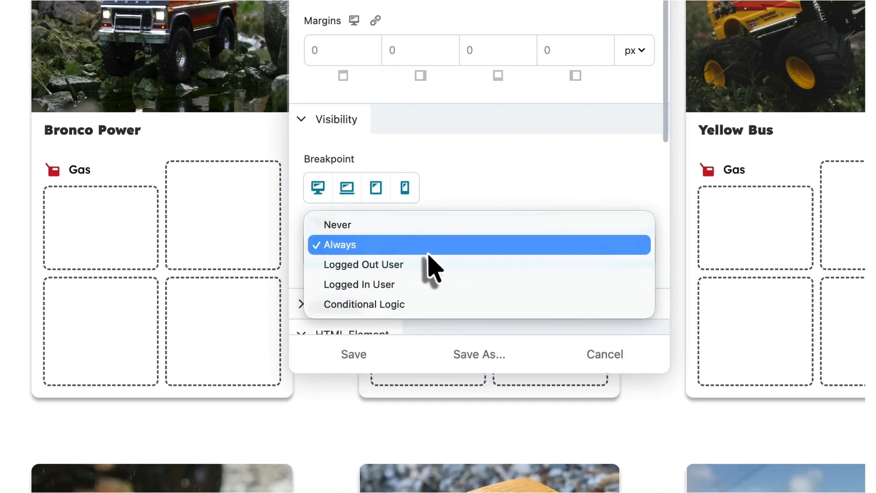
click(389, 329)
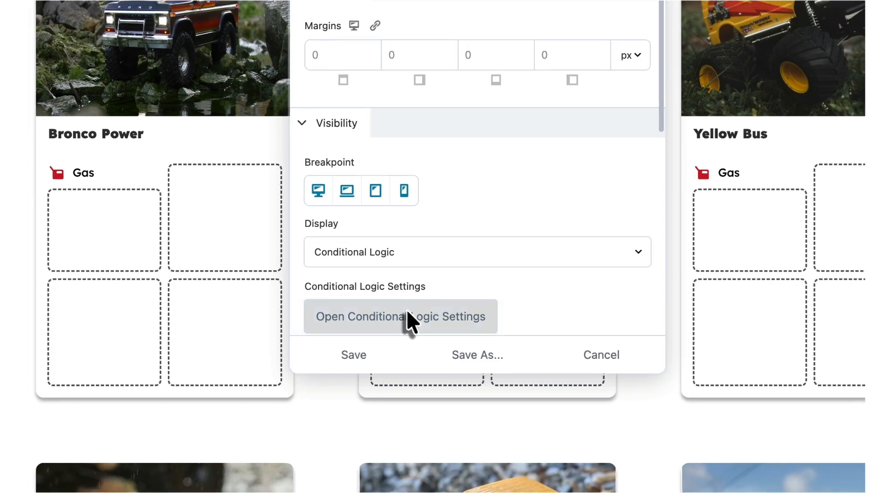
click(417, 303)
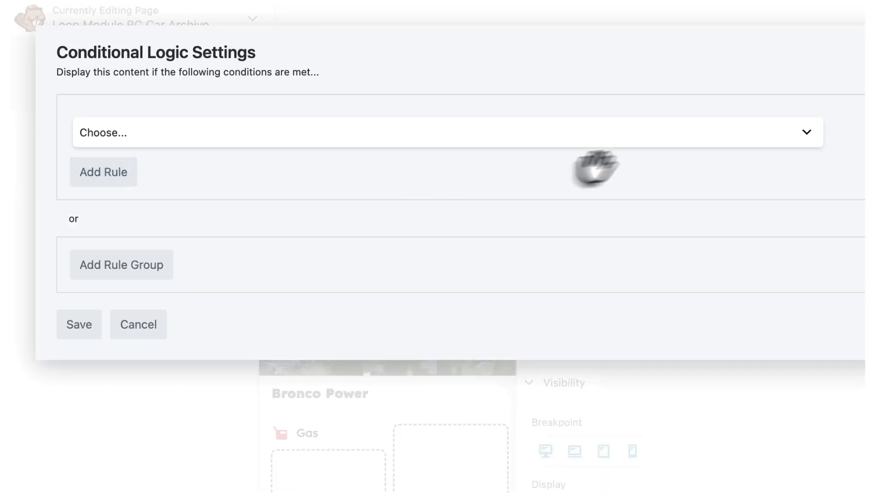
- Base the box's conditional rule on an ACF Post Field with the field name power_source
click(780, 137)
scroll(639, 280, down, 10)
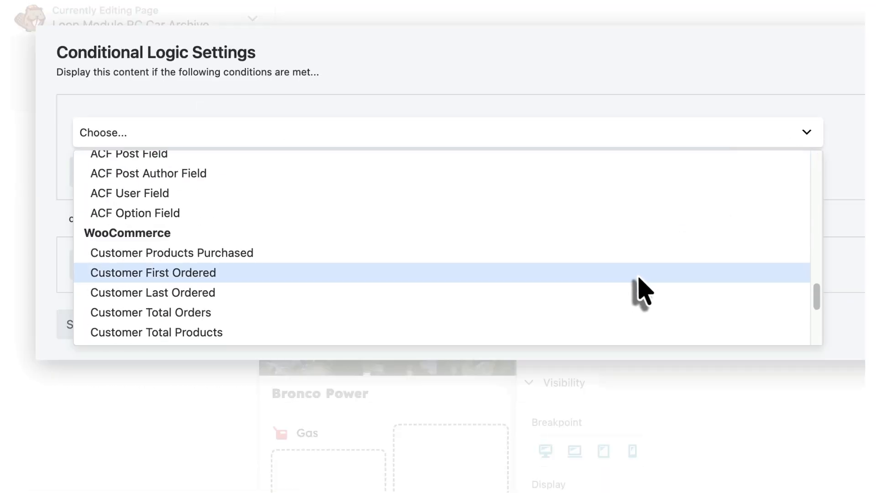
scroll(634, 292, down, 5)
scroll(630, 292, up, 12)
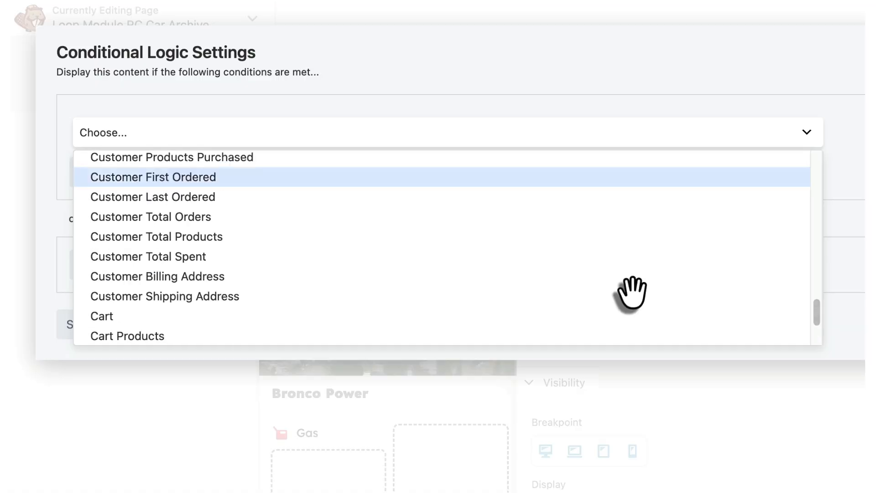
click(456, 240)
click(401, 137)
text(power_source)
- Make the power_source rule match when it contains "gas", and save the rule and the box
click(620, 144)
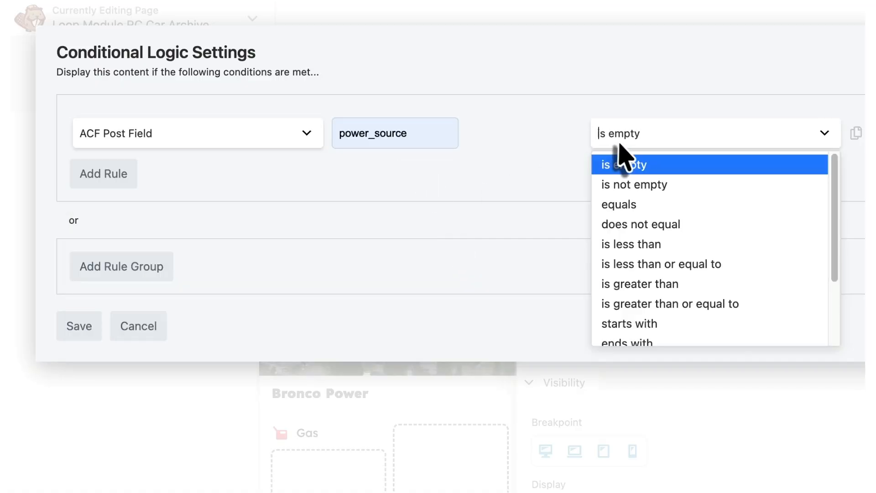
scroll(680, 280, down, 2)
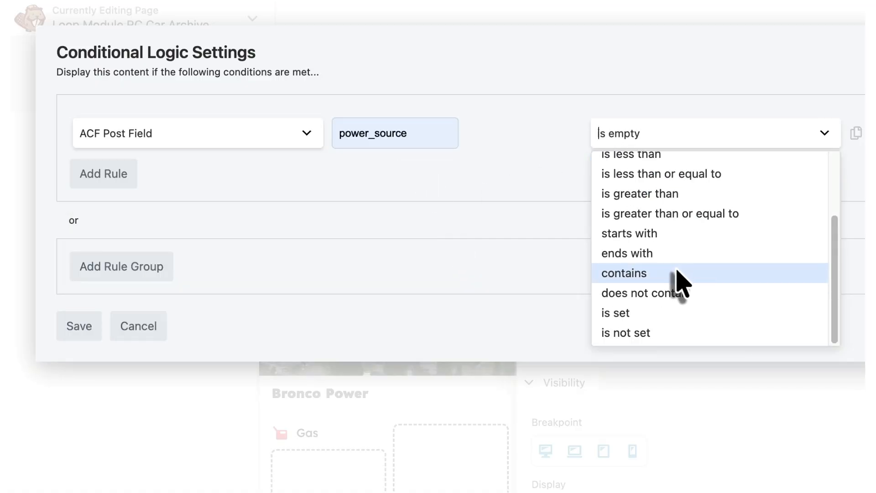
click(677, 272)
click(678, 133)
text(gas)
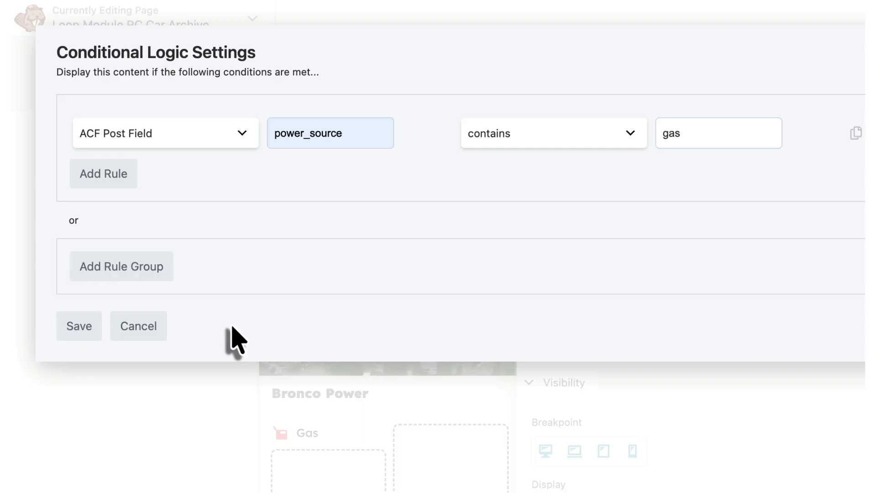
click(76, 331)
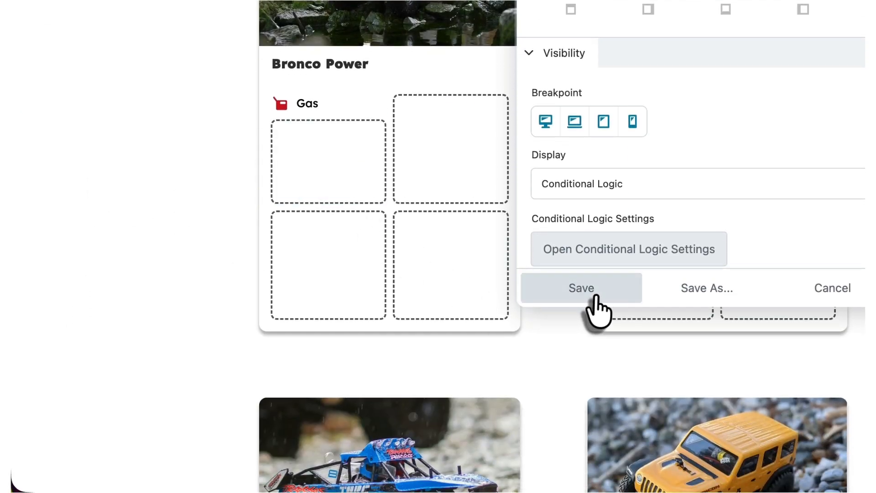
click(596, 297)
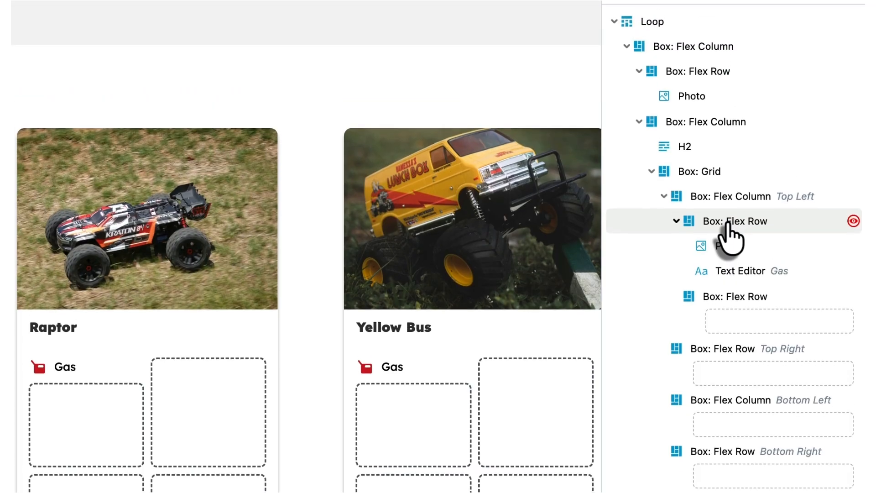
- Duplicate the Gas Flex Row and change the copy's icon to the yellow lightning bolt and its text to "Electric"
right_click(703, 91)
click(742, 270)
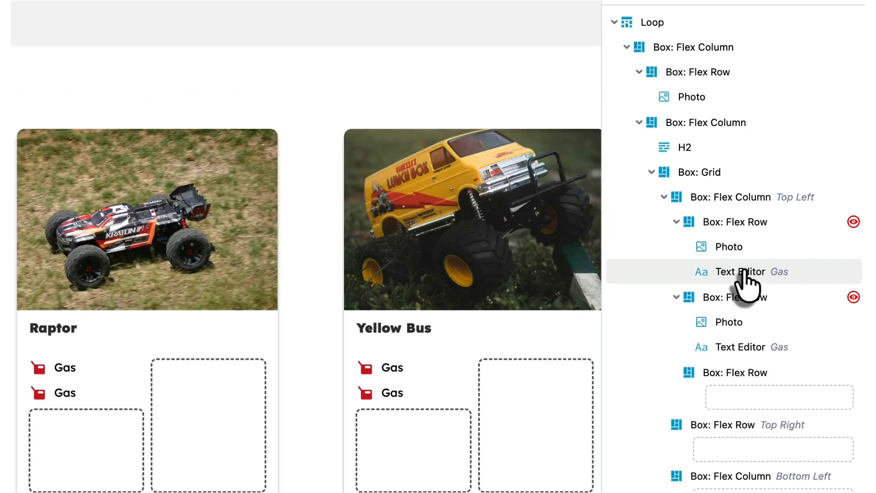
click(726, 327)
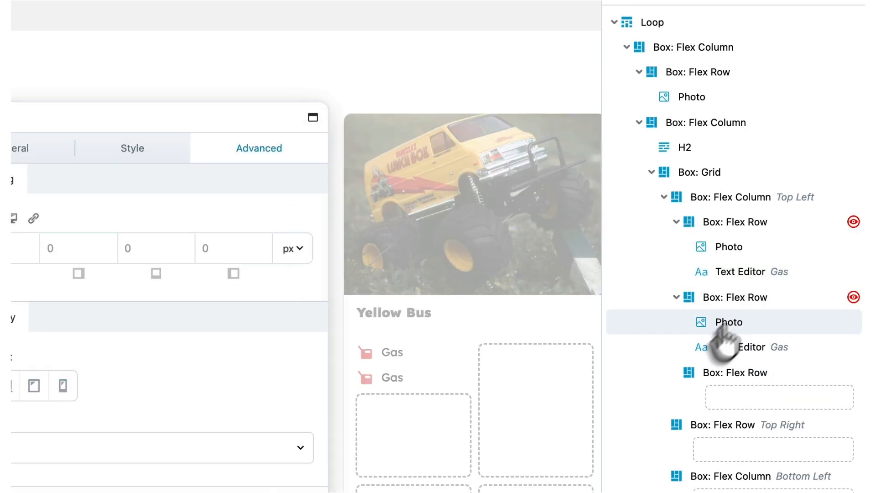
click(122, 150)
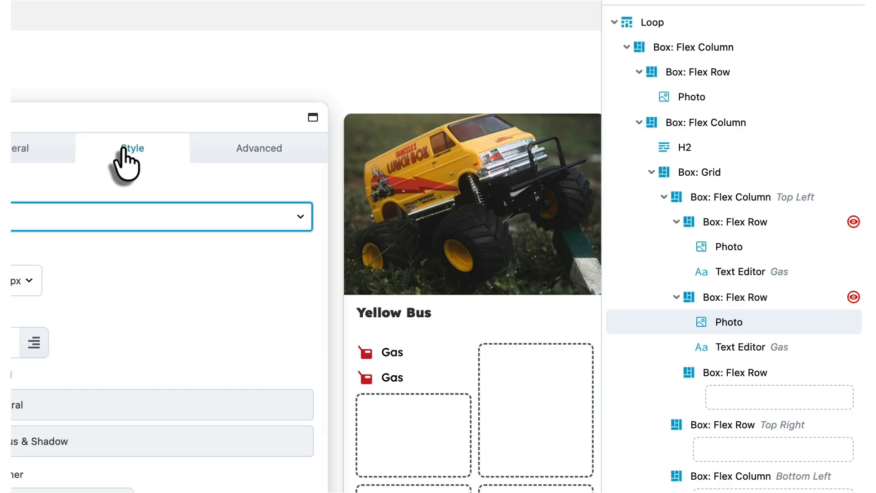
click(25, 151)
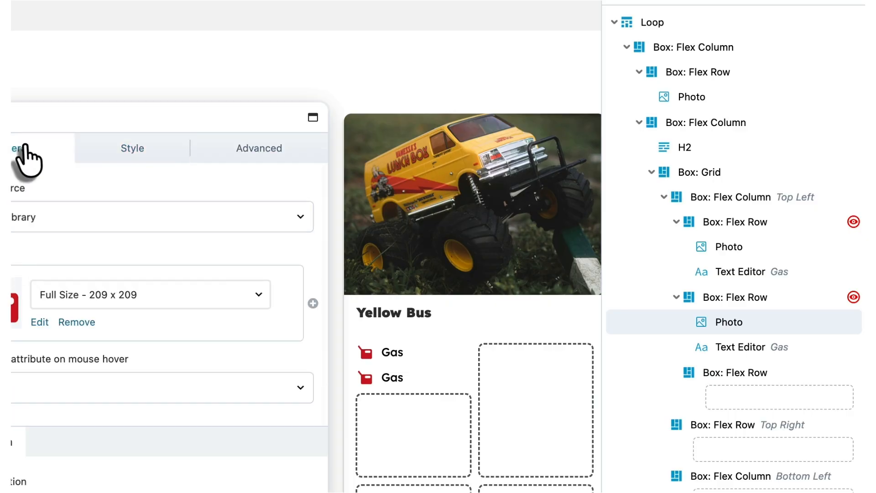
click(75, 322)
click(14, 286)
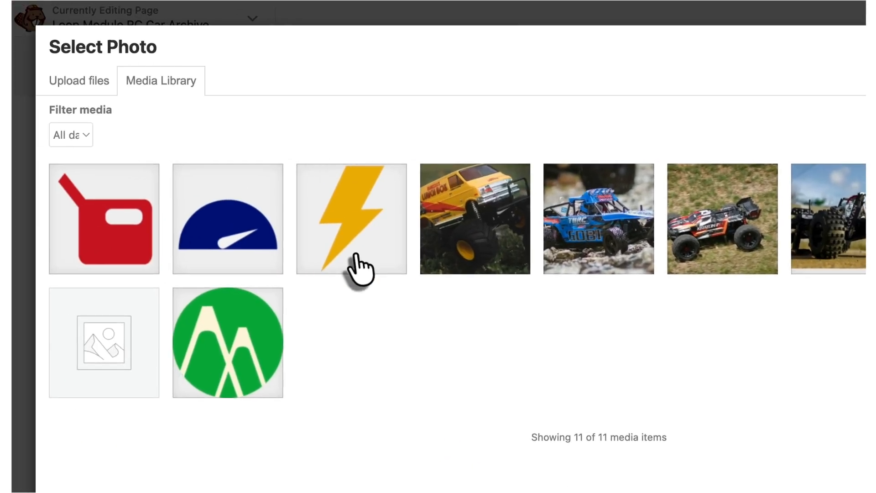
click(357, 268)
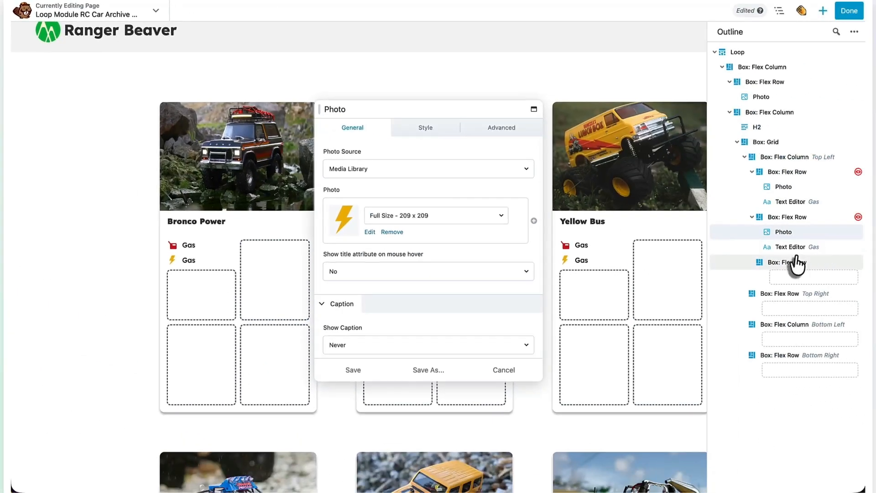
click(799, 249)
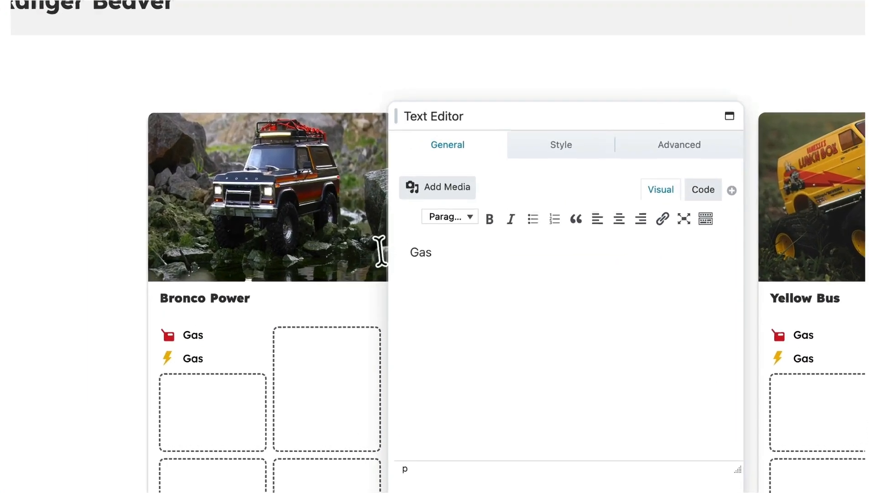
double_click(333, 197)
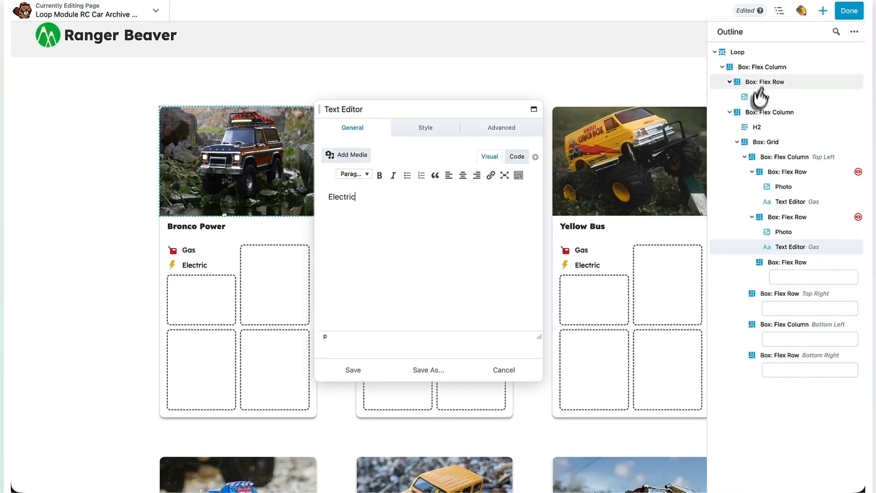
- Change the Electric row's display condition to contains "electric", save the box and publish the layout
click(790, 217)
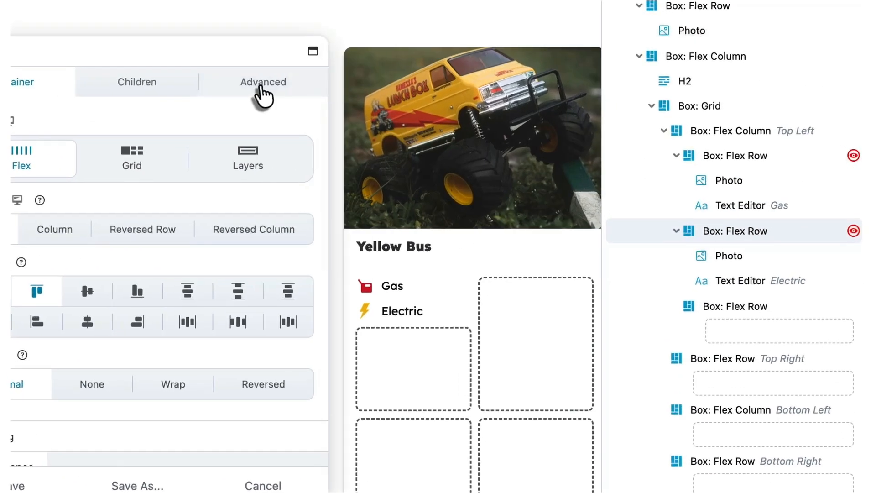
click(326, 95)
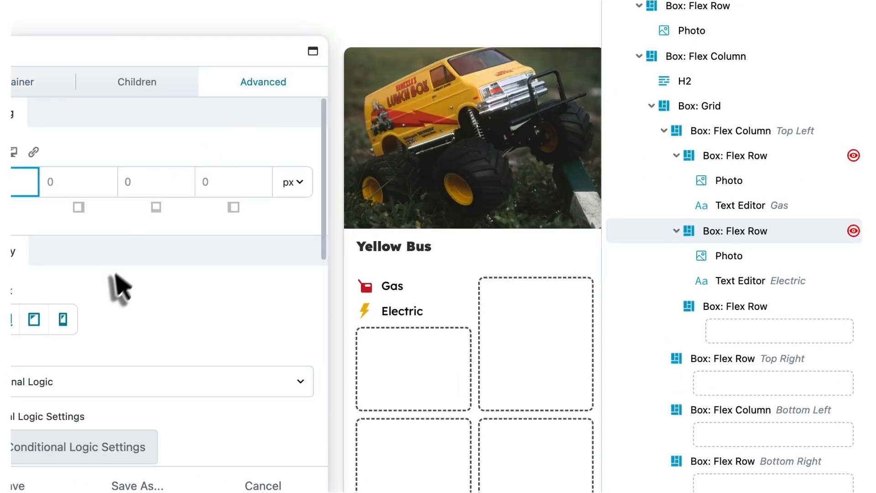
click(86, 448)
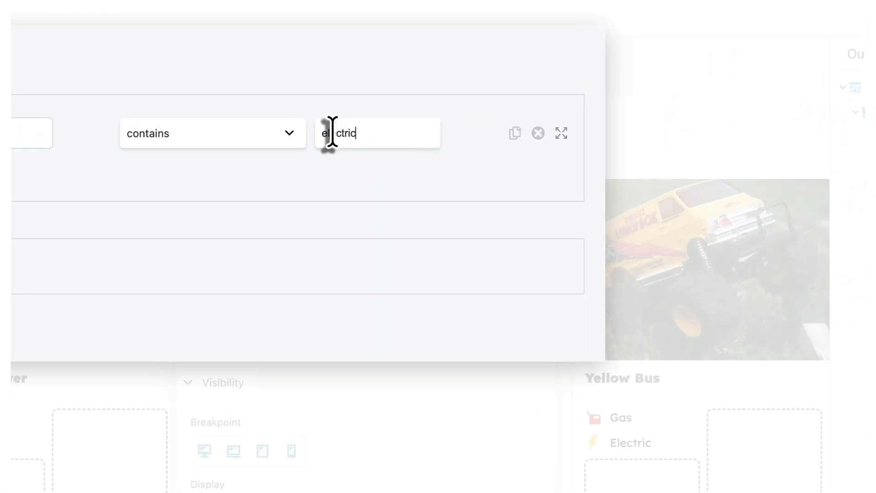
click(75, 269)
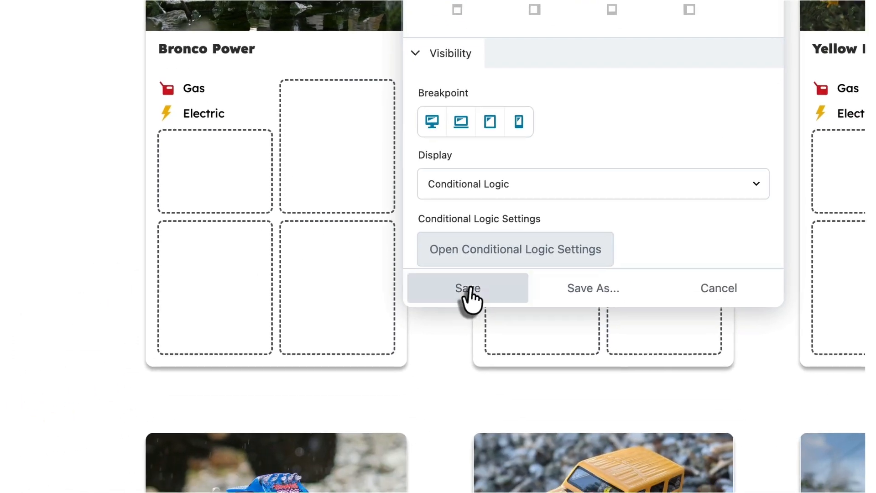
click(469, 290)
click(855, 13)
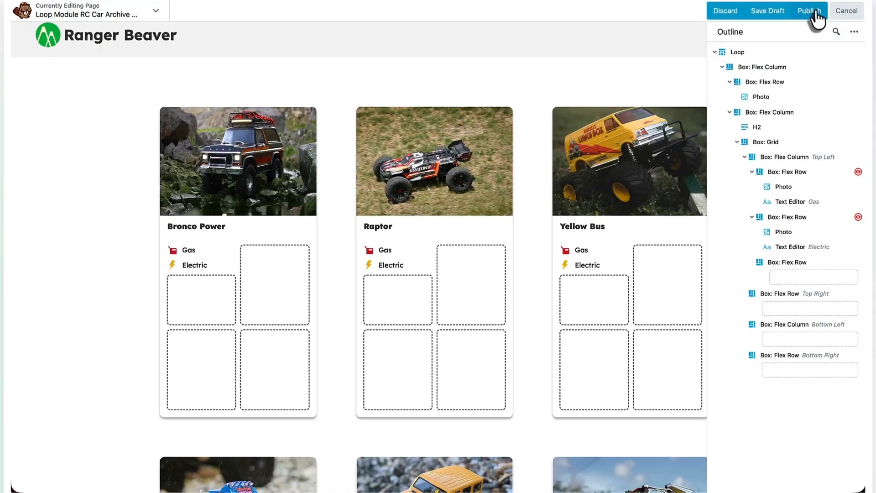
click(817, 12)
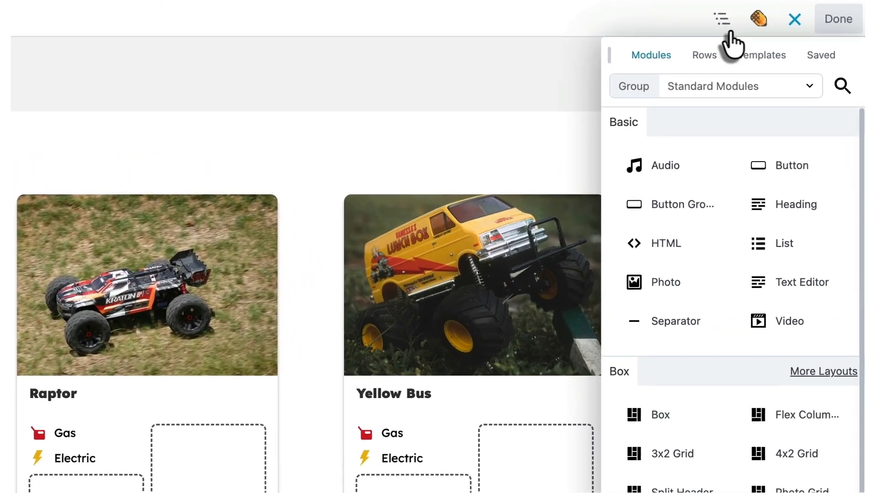
- Duplicate the Electric Flex Row and move the copy into the Bottom Left Flex Column
click(779, 11)
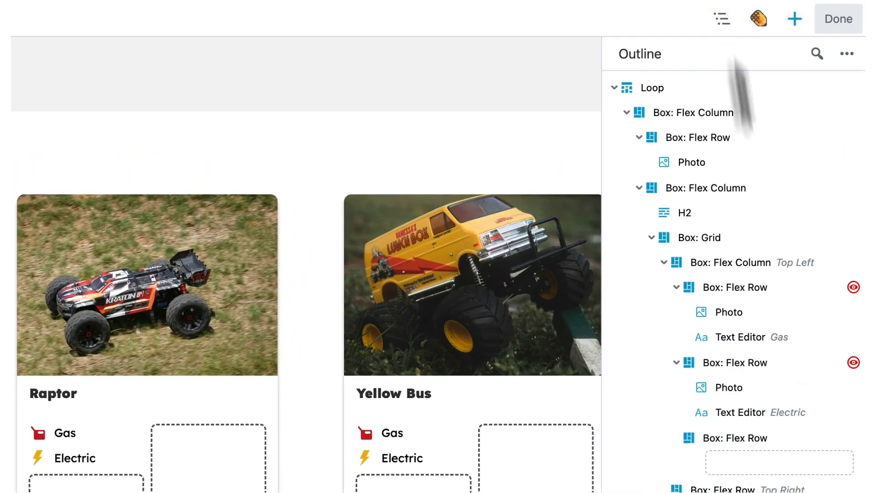
right_click(743, 370)
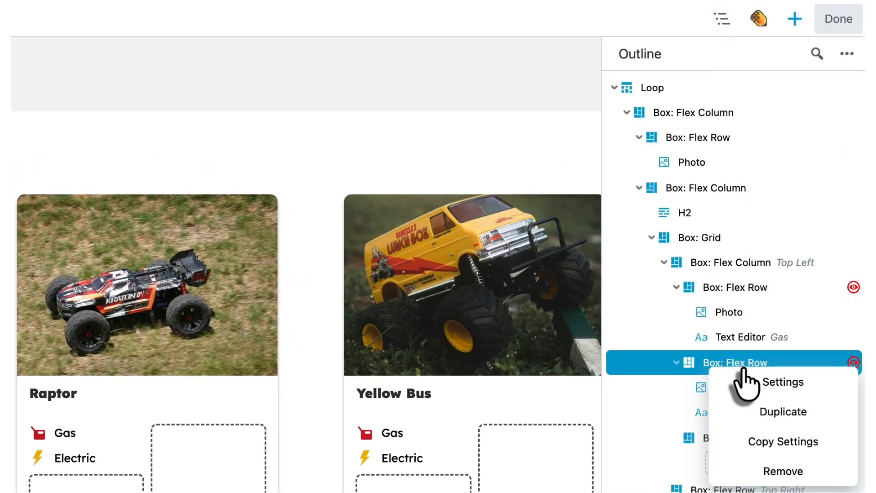
click(771, 412)
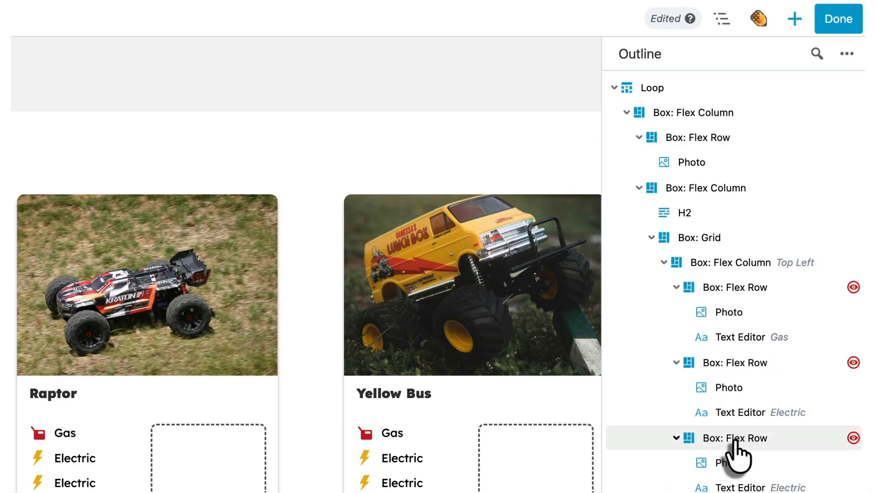
drag(737, 452, 739, 319)
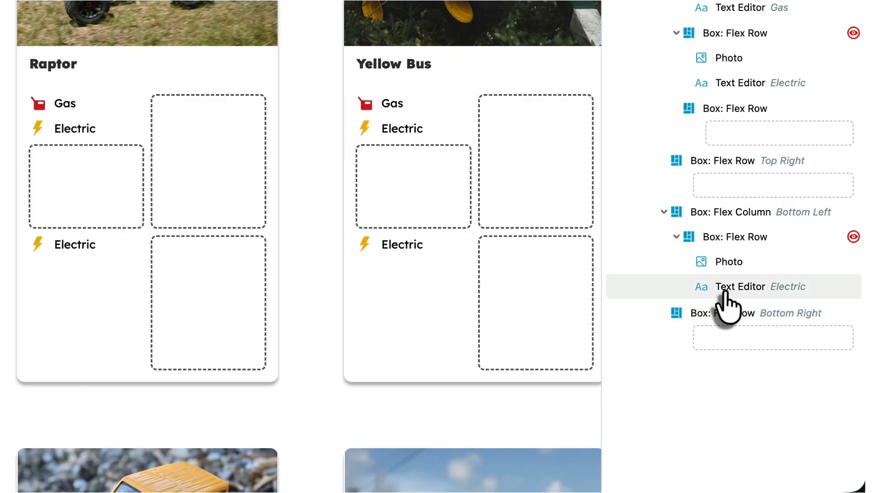
- Replace the lightning bolt icon in the Bottom Left row with the blue speedometer image Speed.png
click(730, 263)
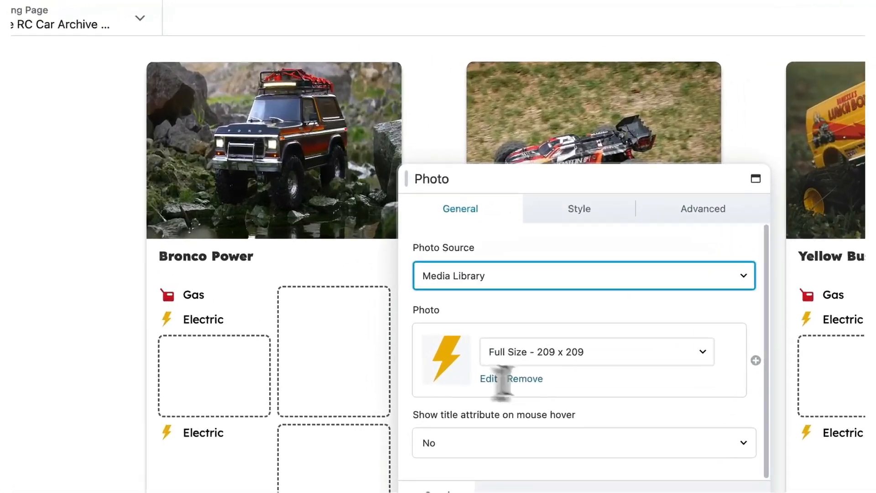
click(392, 232)
click(458, 346)
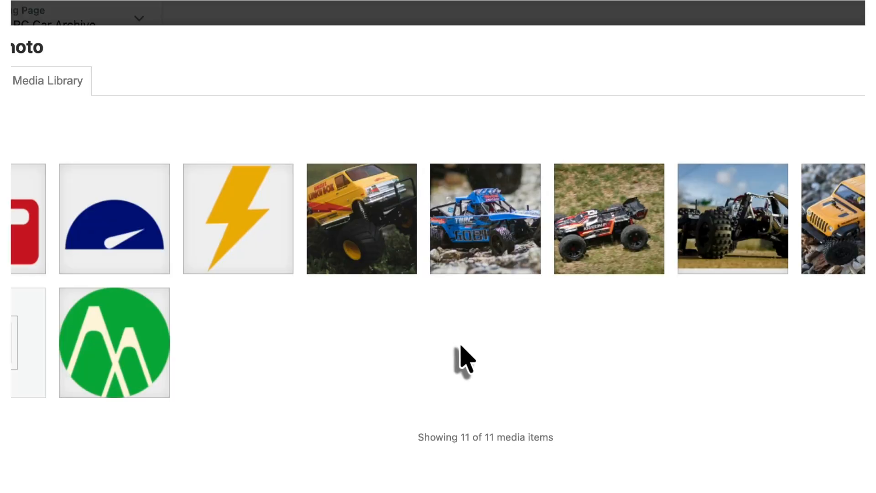
click(165, 251)
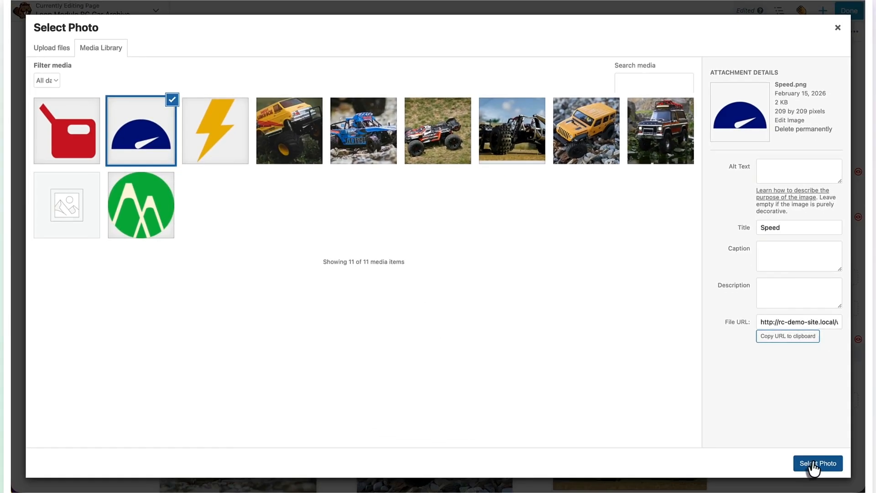
click(812, 466)
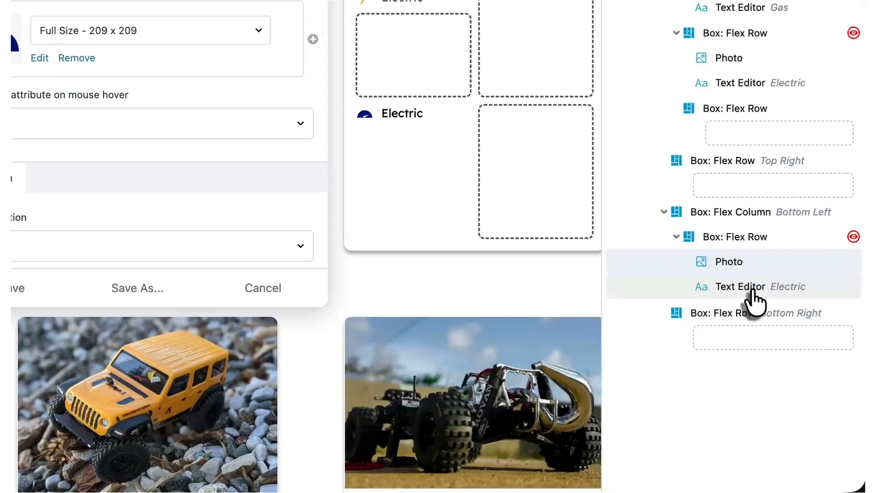
- Change the text in the Bottom Left row to "55+mph" and save the module
click(797, 368)
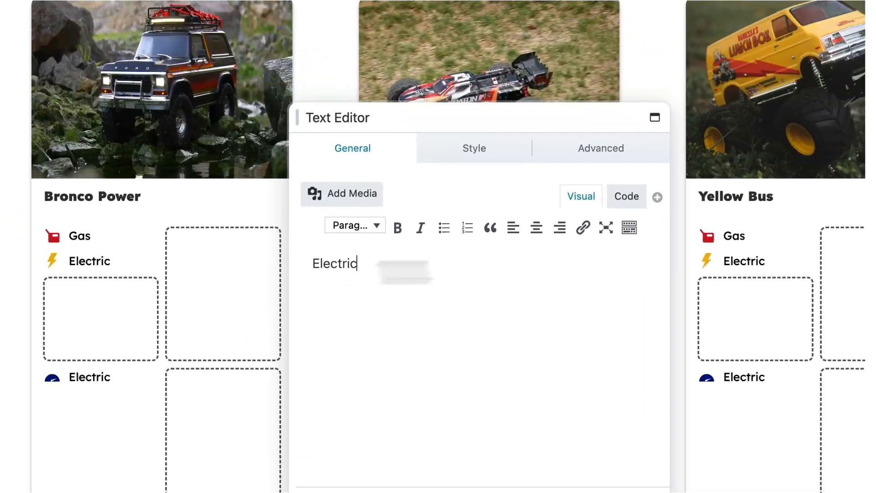
drag(401, 273, 296, 264)
text(55)
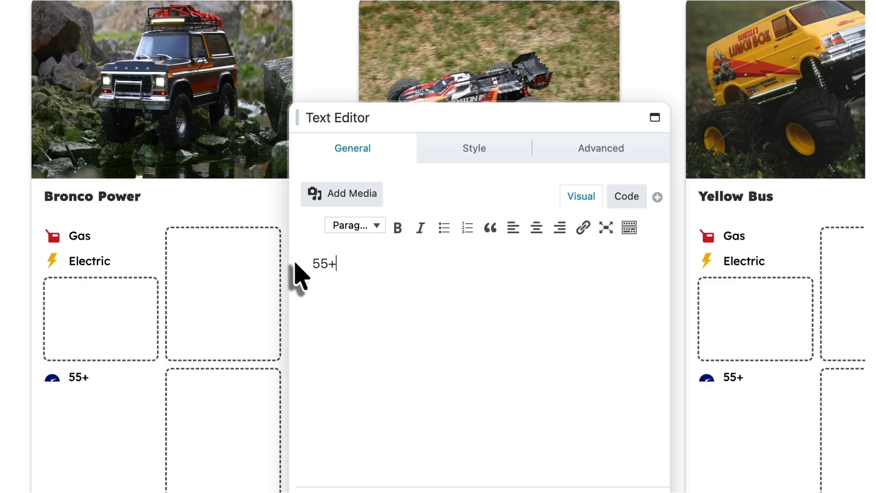
text(+mph)
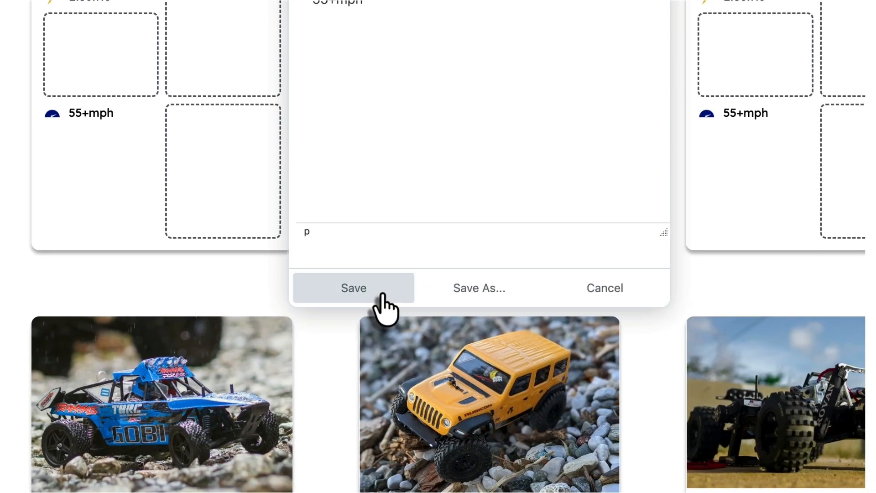
click(381, 296)
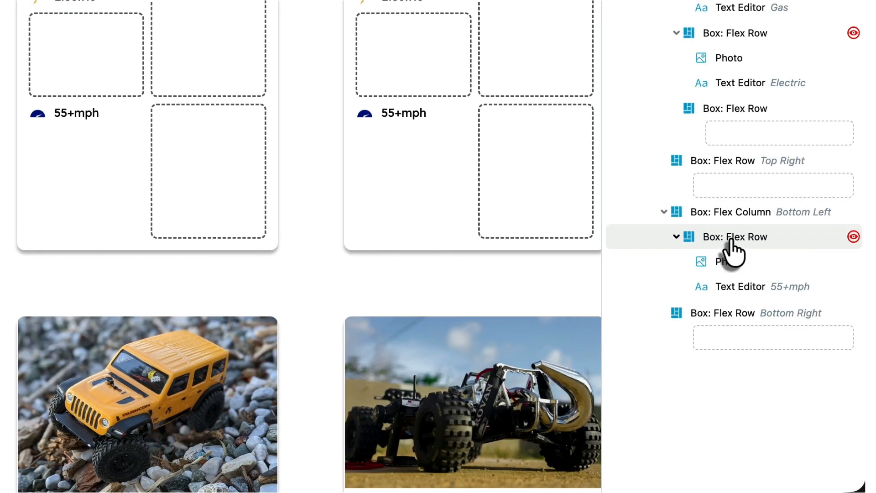
- Point the ACF Post Field condition of the Bottom Left column's Flex Row to the field top_speed
click(731, 244)
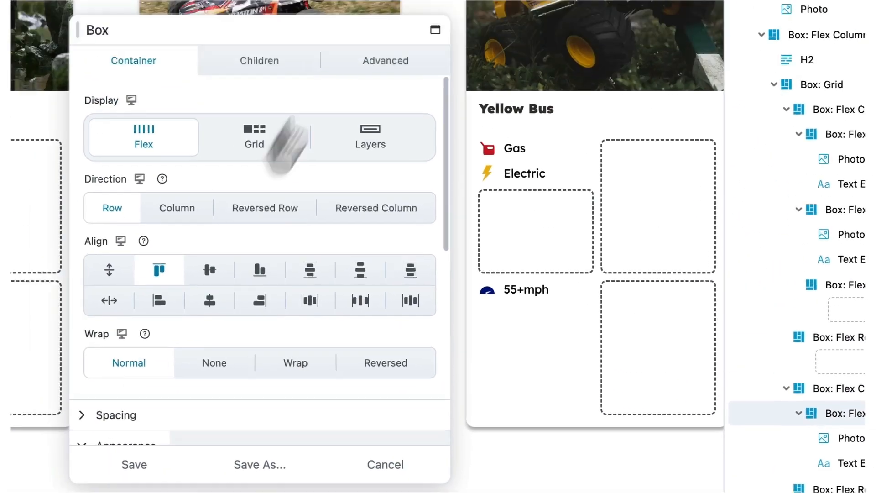
click(370, 62)
scroll(218, 303, down, 3)
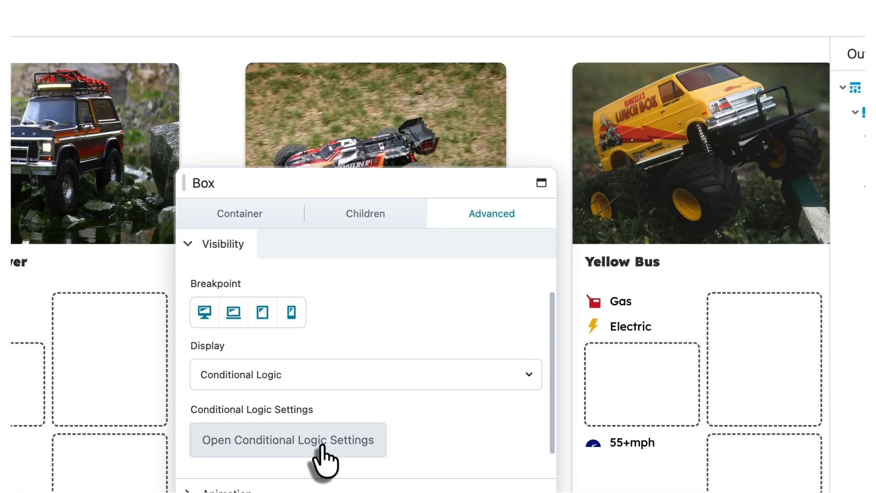
click(322, 448)
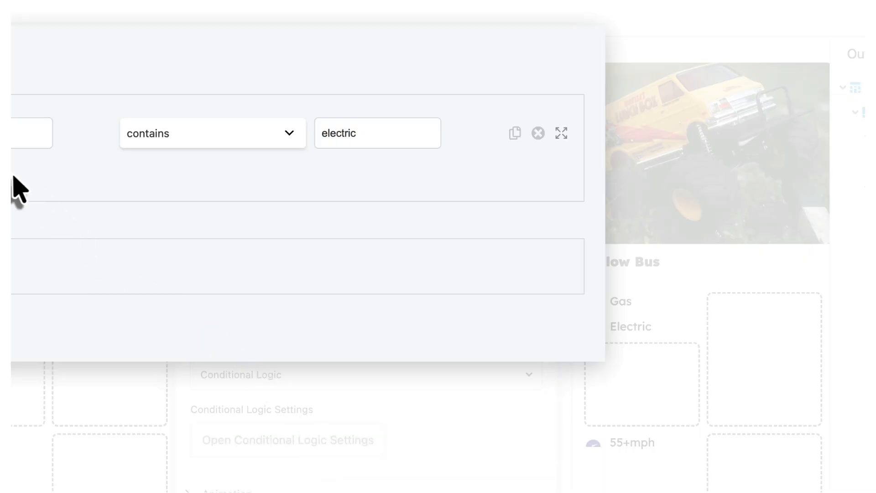
double_click(13, 133)
text(top_speed)
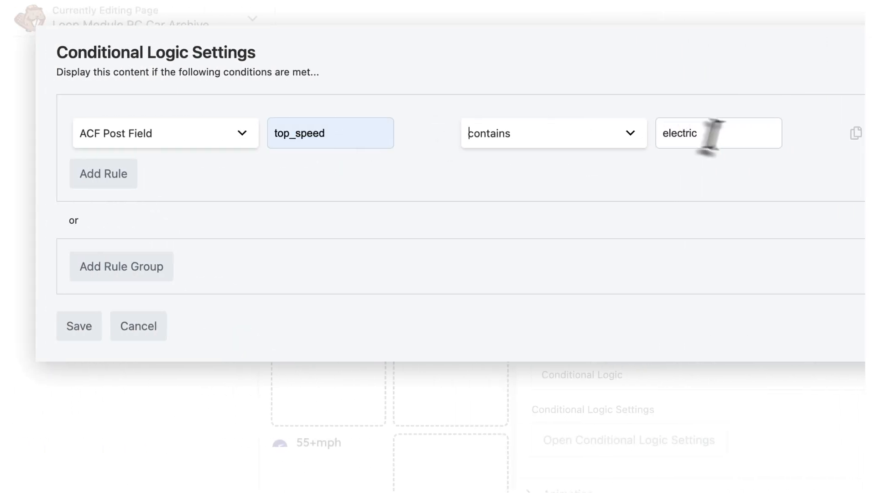
- Set the top_speed rule to "is greater than or equal to" 55, then save the conditional logic and the box
click(609, 137)
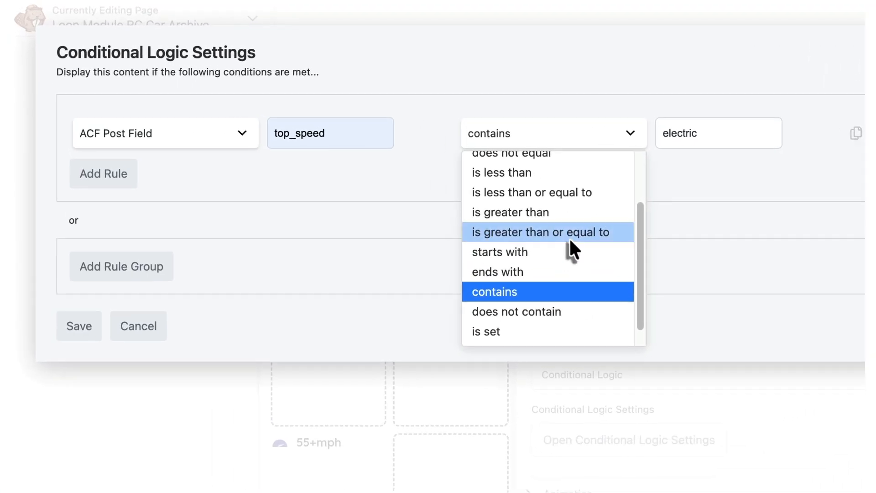
click(570, 238)
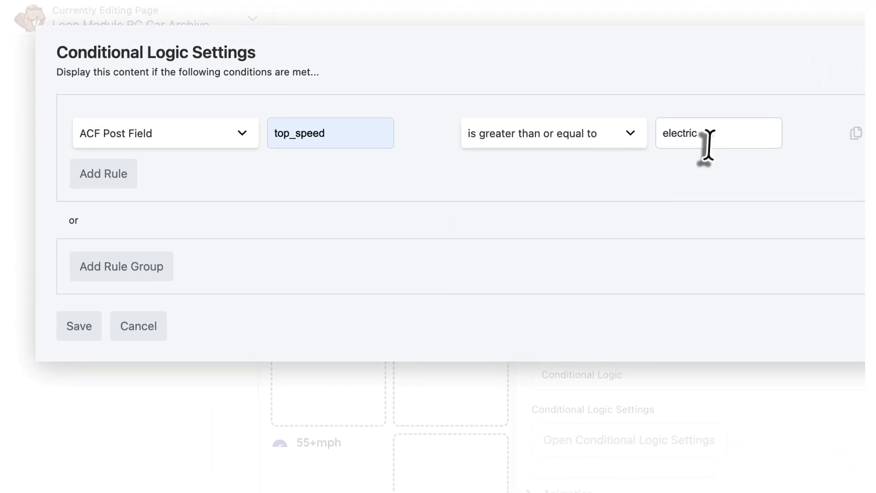
drag(702, 141, 659, 132)
double_click(672, 134)
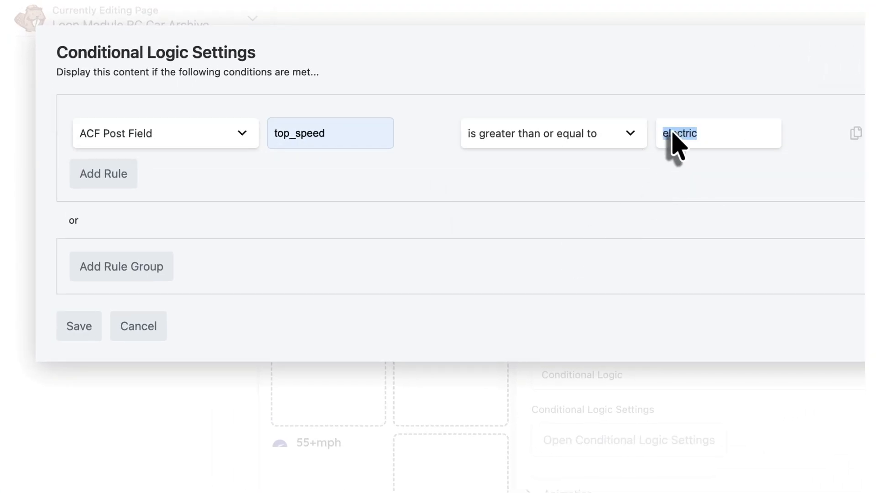
text(55)
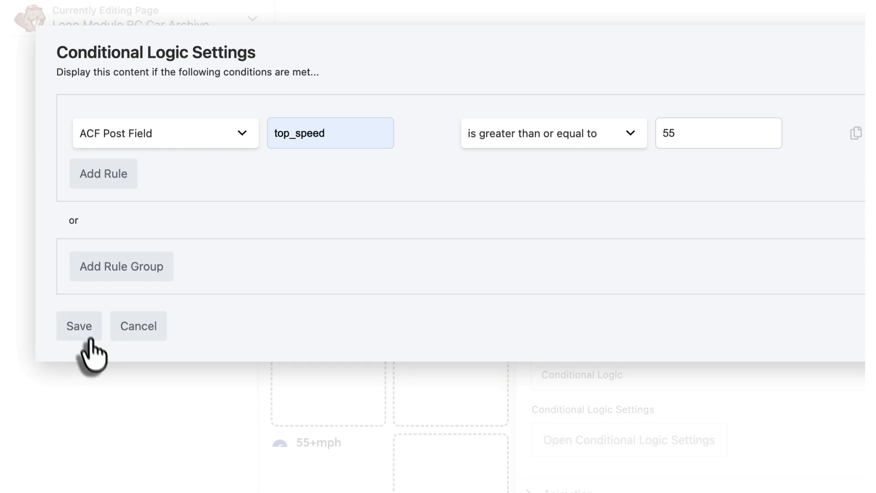
click(80, 325)
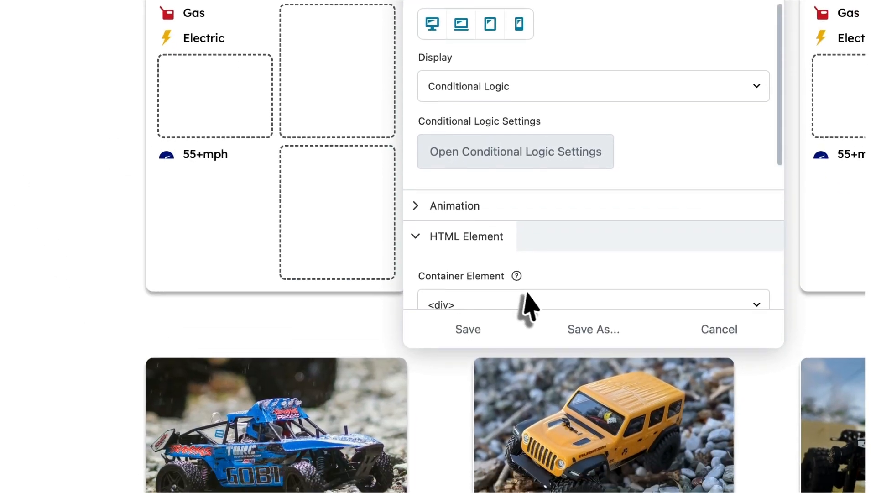
click(469, 356)
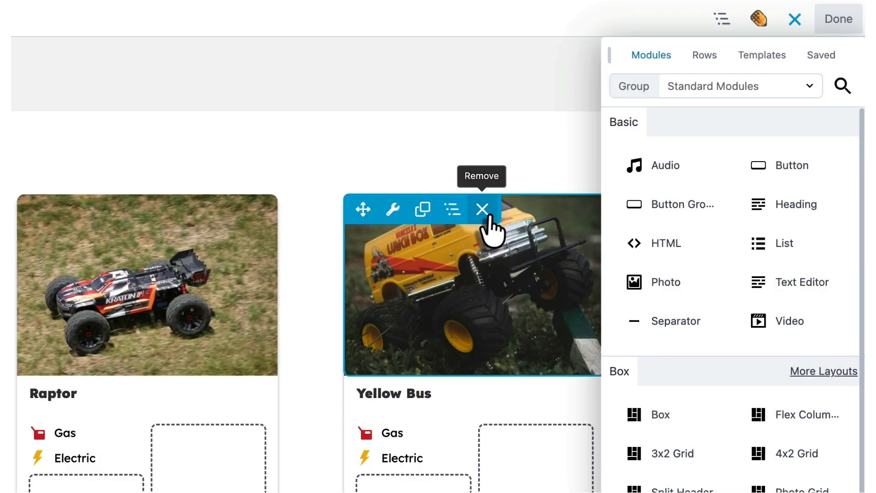
- Duplicate the Electric Text Editor module and move the copy into the Top Right Flex Row
click(721, 19)
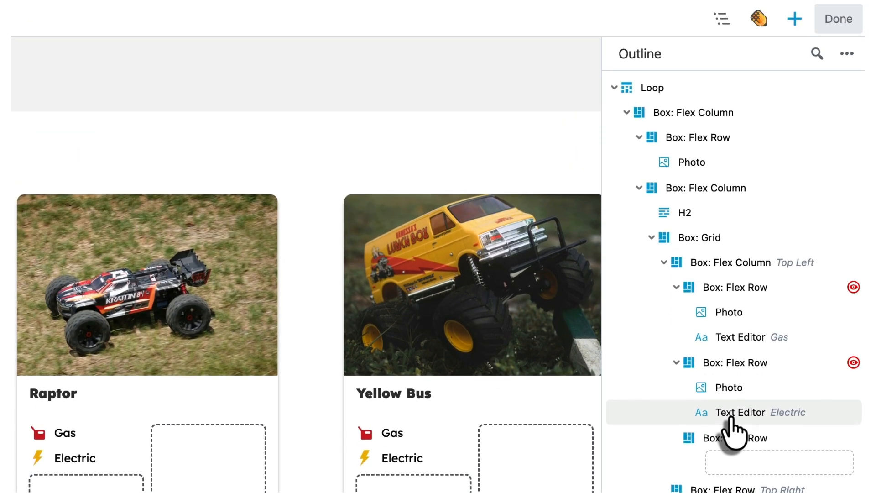
right_click(731, 151)
click(748, 462)
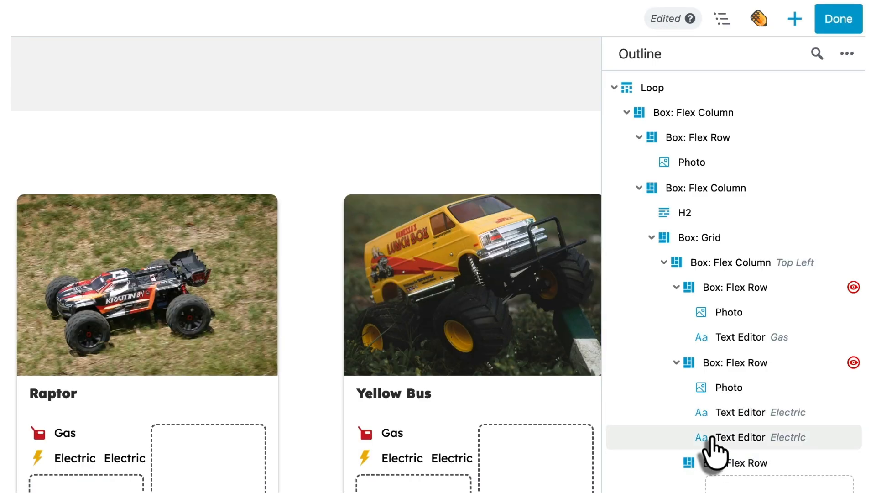
drag(712, 438, 718, 383)
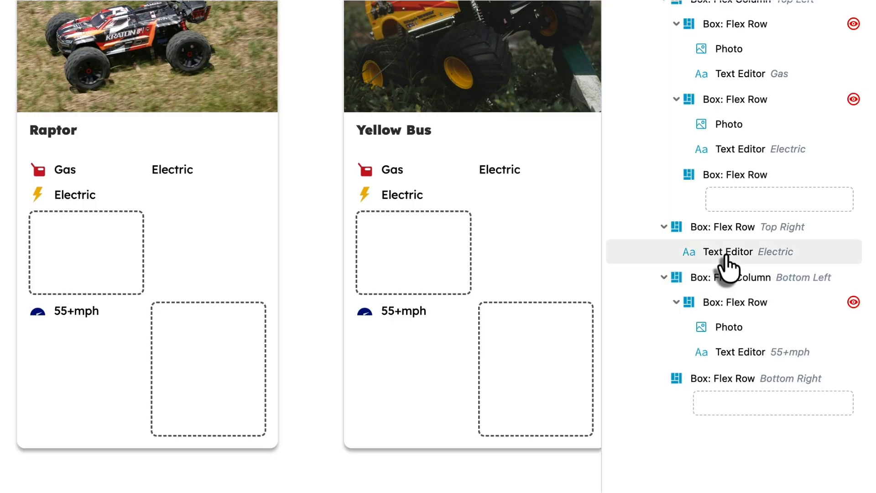
- Clear the "Electric" text from the Text Editor module in the Top Right Flex Row
click(725, 257)
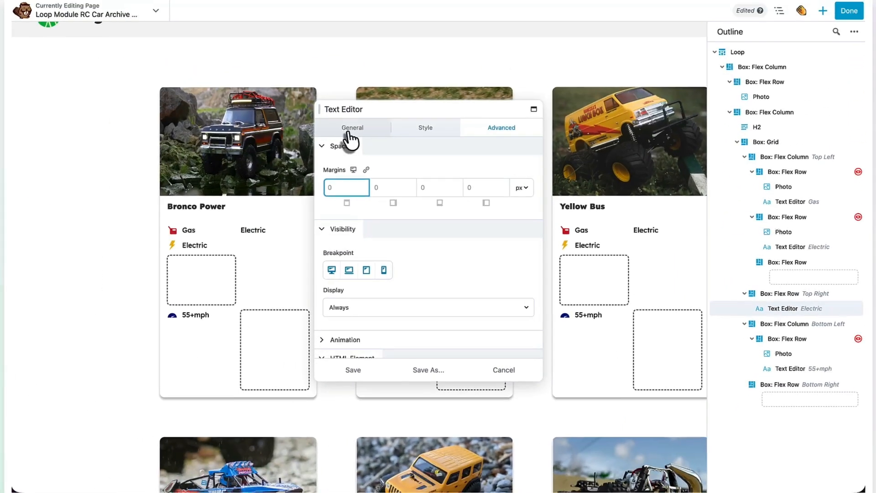
click(163, 29)
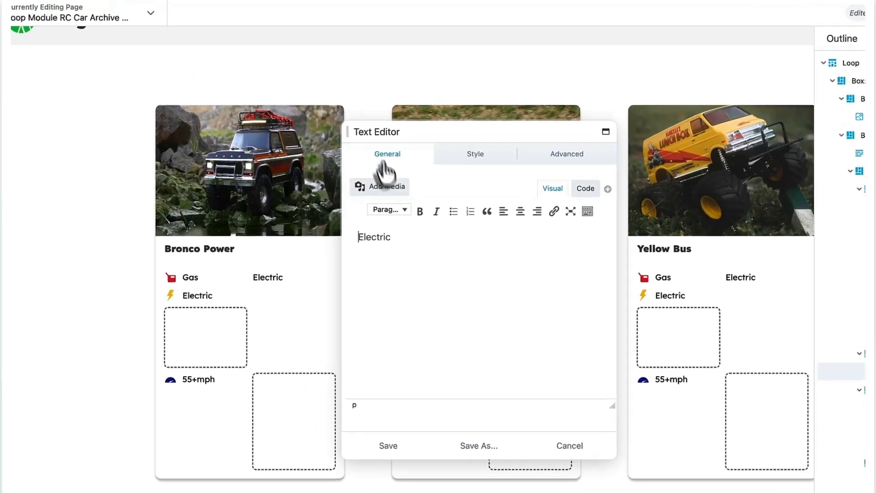
drag(475, 316, 386, 310)
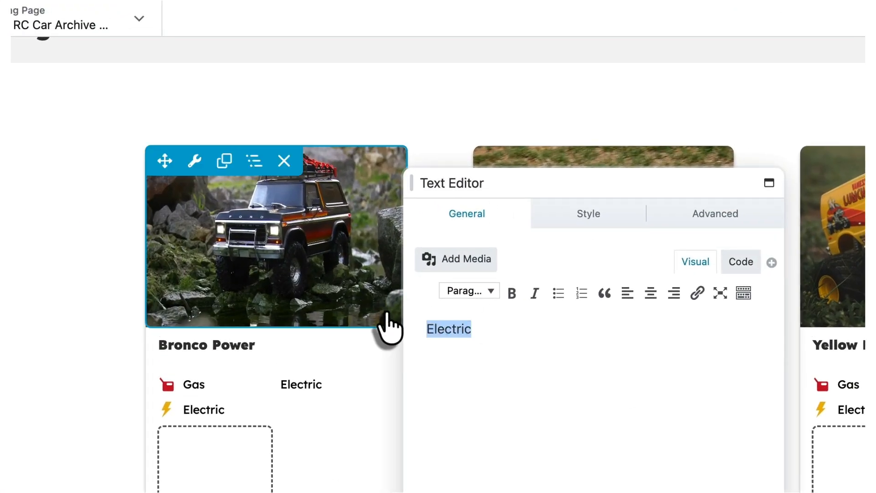
key(BackSpace)
- Connect the Top Right Text Editor's content to the WooCommerce Product Price field and save the module
click(771, 262)
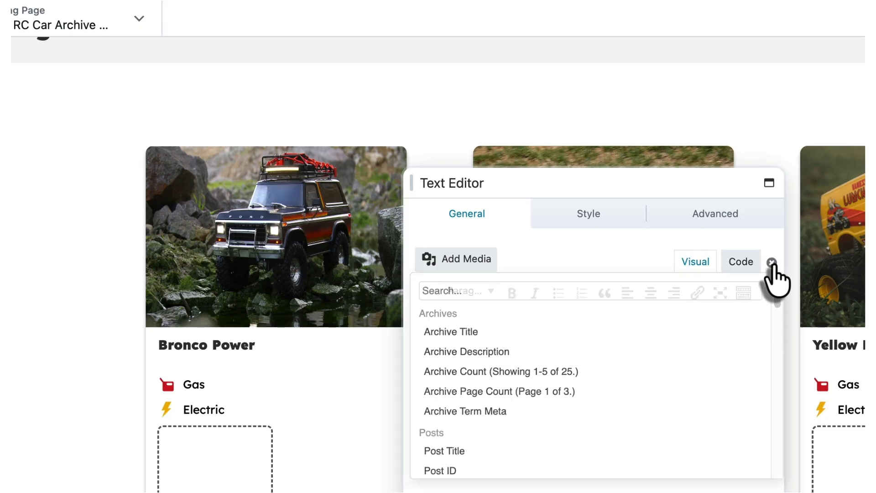
mouse_move(617, 368)
scroll(615, 365, down, 1)
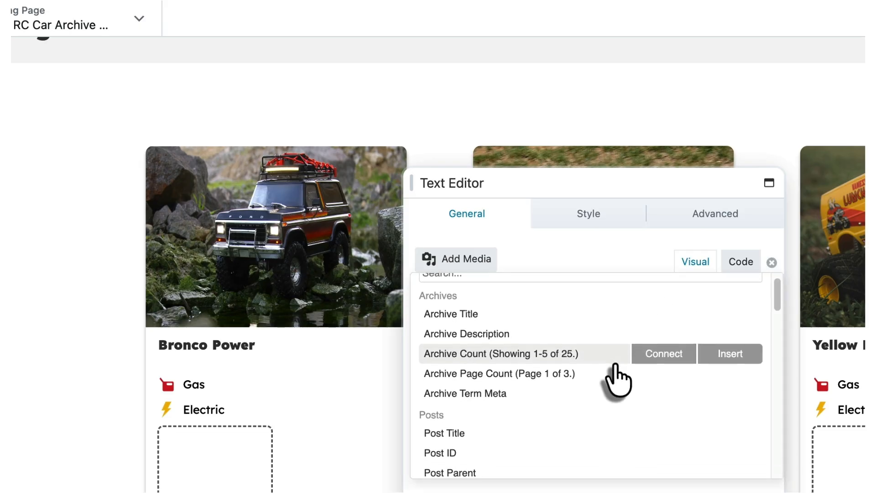
scroll(616, 379, down, 10)
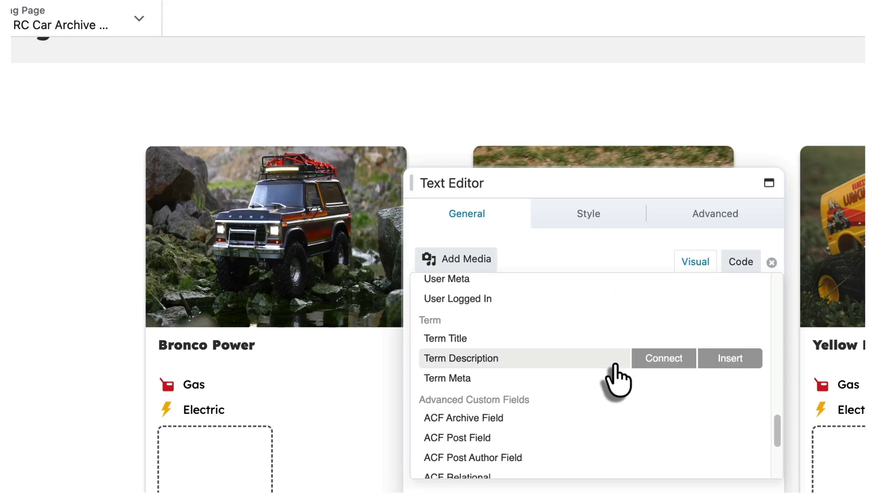
scroll(617, 378, down, 5)
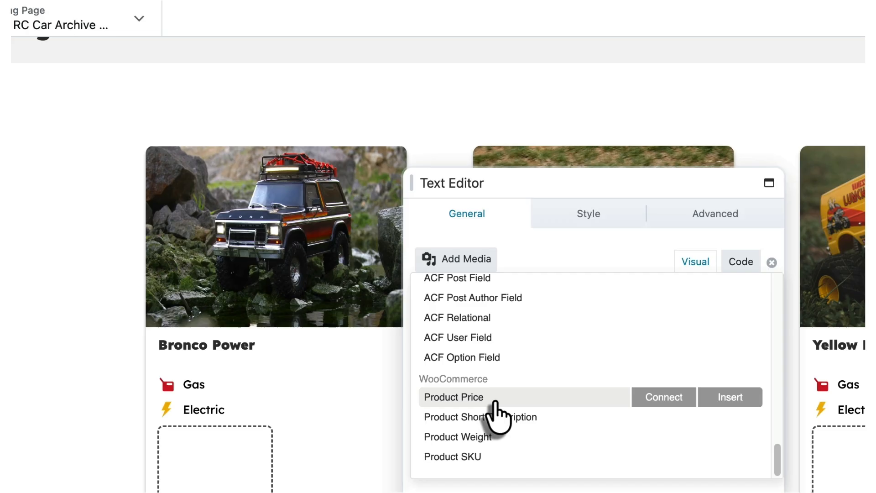
click(640, 401)
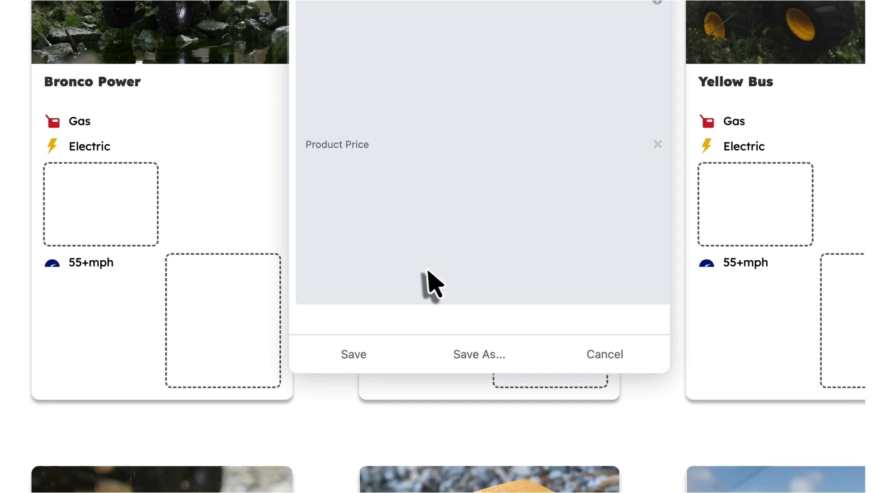
click(381, 418)
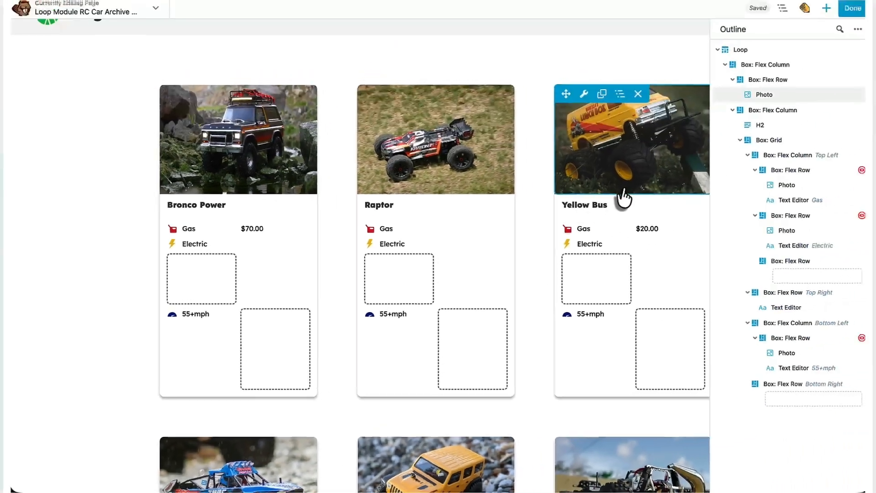
- Connect the link of the Loop's outermost Flex Column to the Post URL, save the box and publish the layout
scroll(622, 198, up, 1)
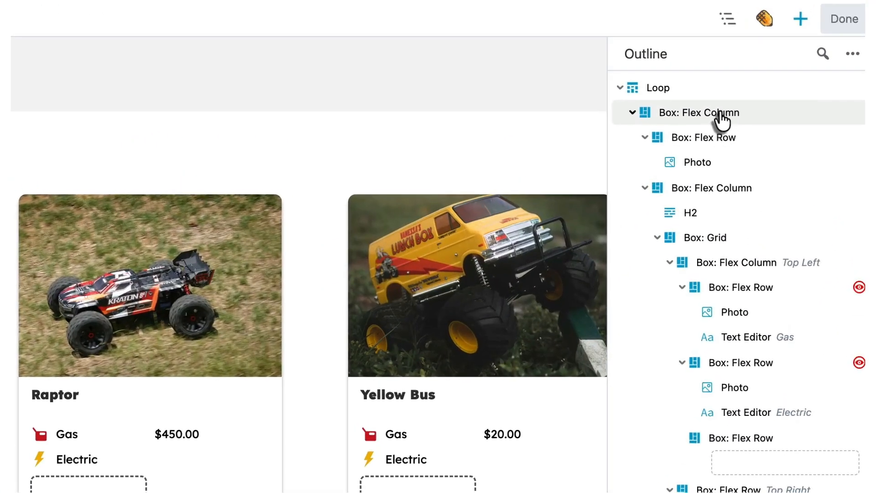
click(738, 100)
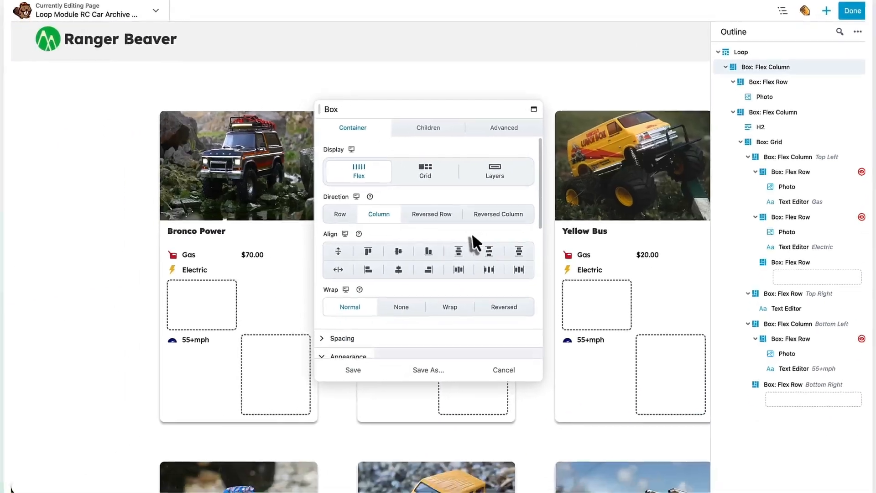
scroll(472, 233, down, 5)
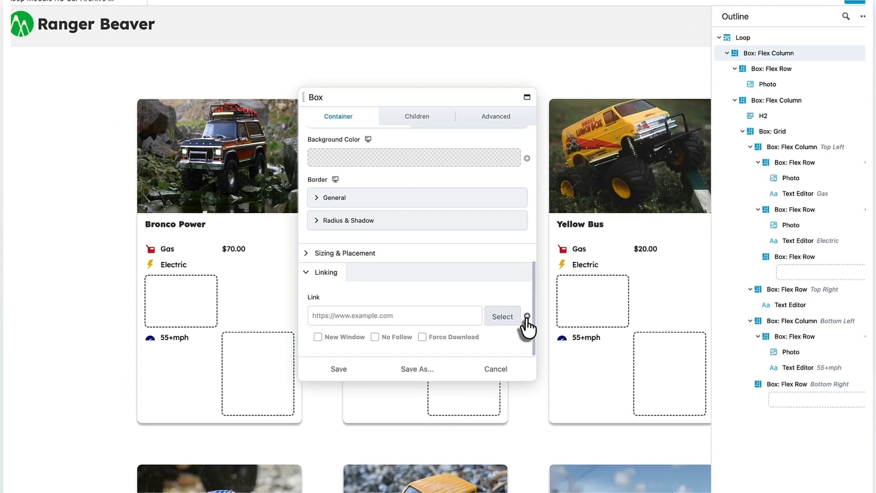
click(527, 316)
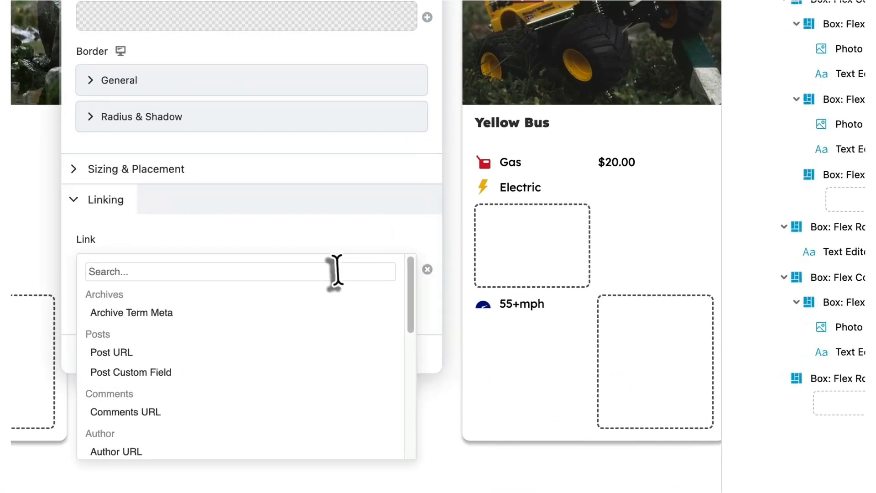
click(244, 357)
click(128, 355)
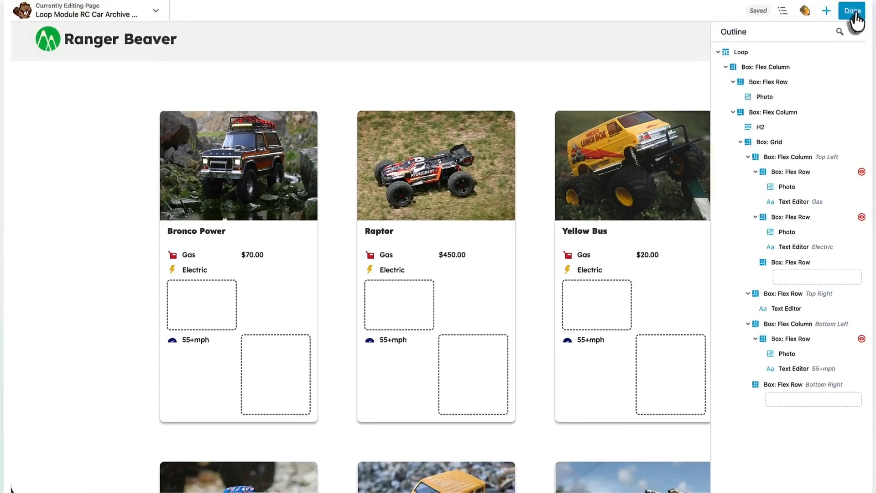
click(852, 12)
click(823, 9)
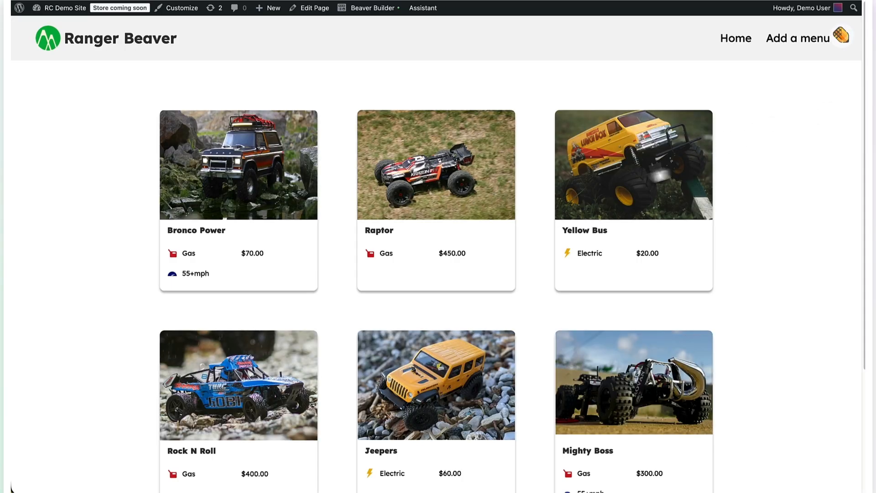
- Test the card links by opening the Yellow Bus and Rock N Roll product pages, returning to the archive each time
click(647, 173)
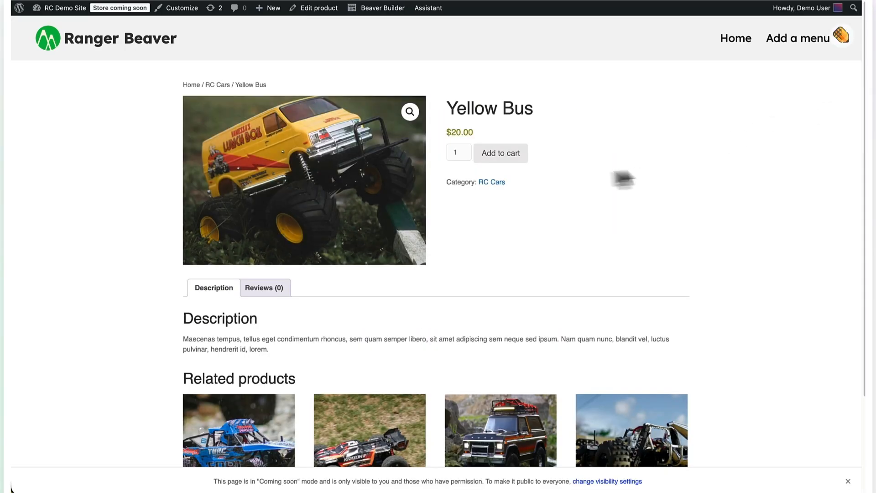
click(36, 7)
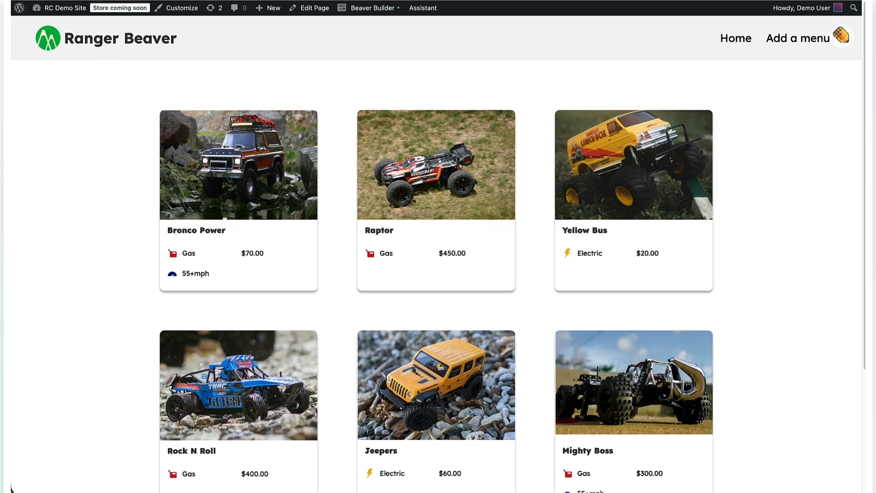
click(255, 365)
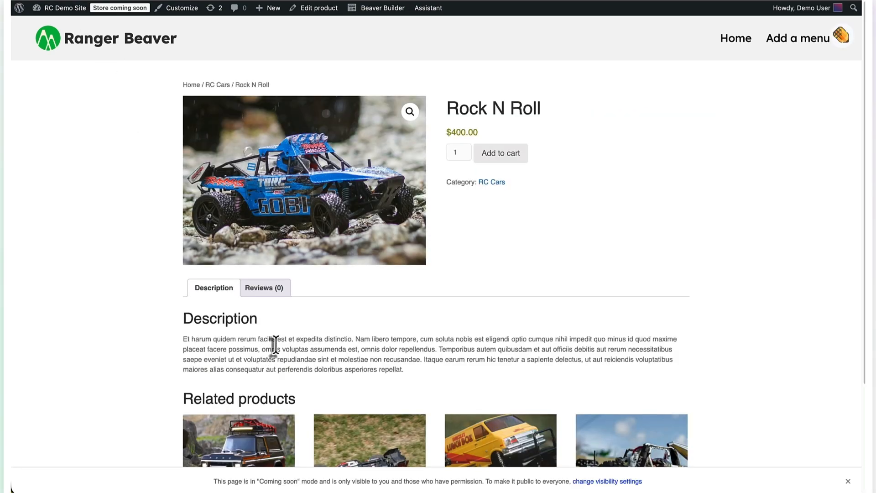
click(35, 7)
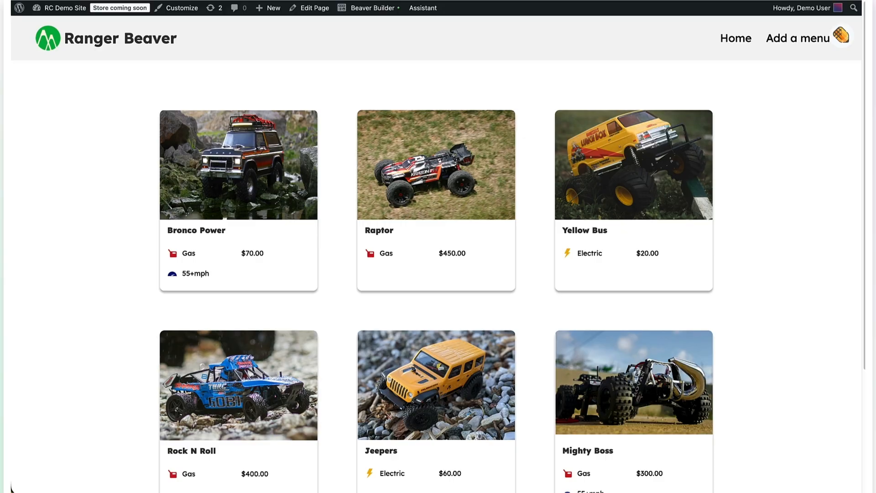